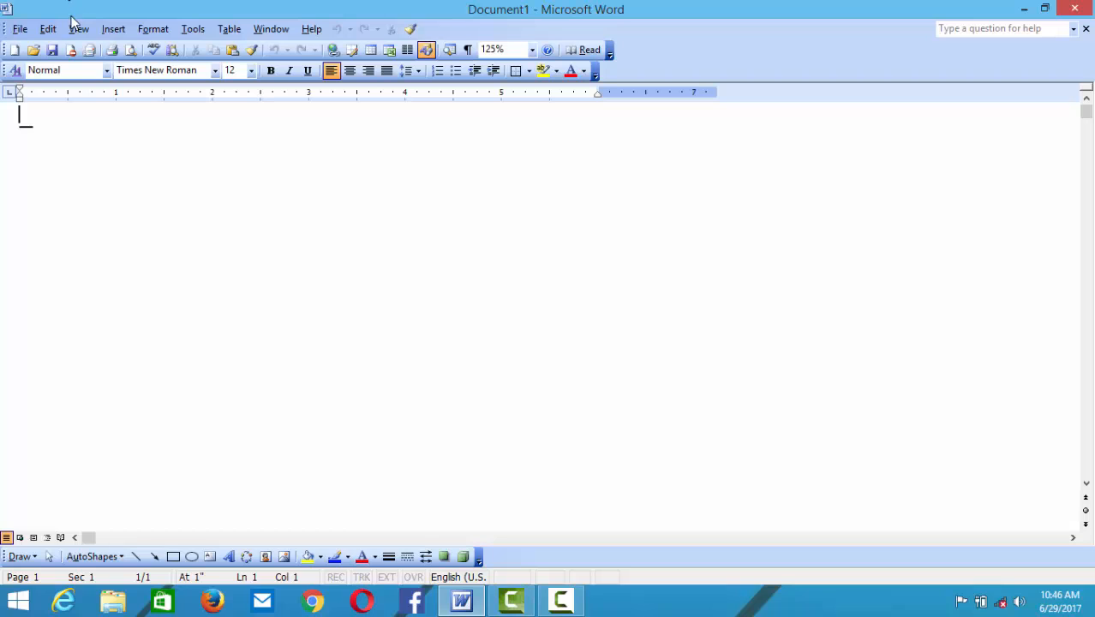
- Switch the blank document between Normal, Print Layout and Web Layout views
{"action": "left_click", "coordinate": [78, 28]}
{"action": "left_click", "coordinate": [81, 45]}
{"action": "left_click", "coordinate": [79, 29]}
{"action": "left_click", "coordinate": [90, 84]}
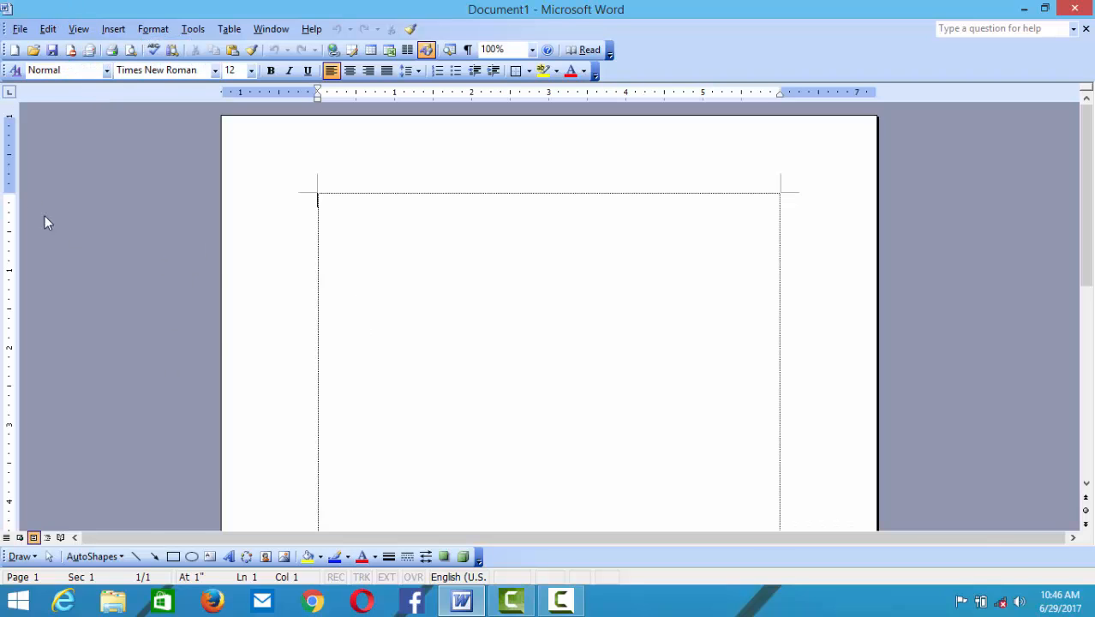
{"action": "left_click", "coordinate": [75, 31]}
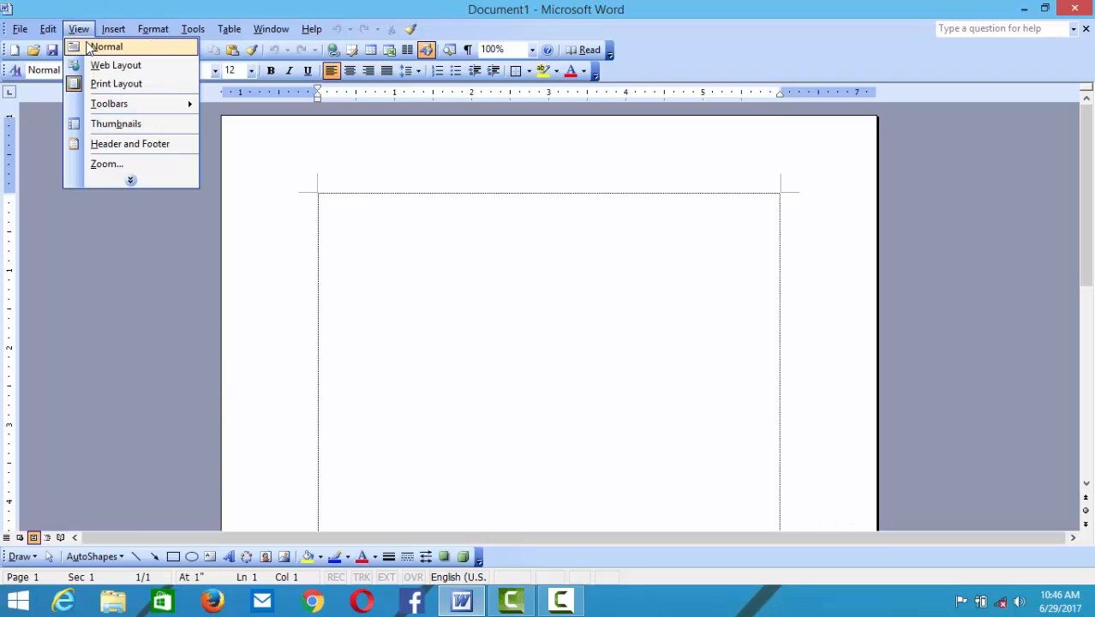
{"action": "left_click", "coordinate": [94, 47]}
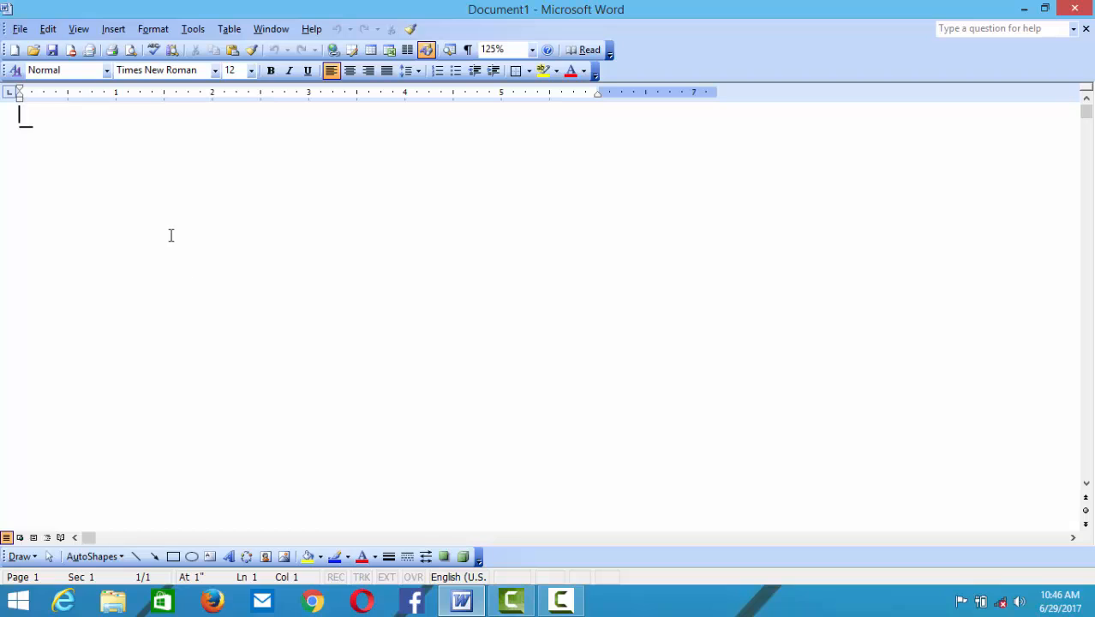
{"action": "left_click", "coordinate": [74, 30]}
{"action": "left_click", "coordinate": [93, 84]}
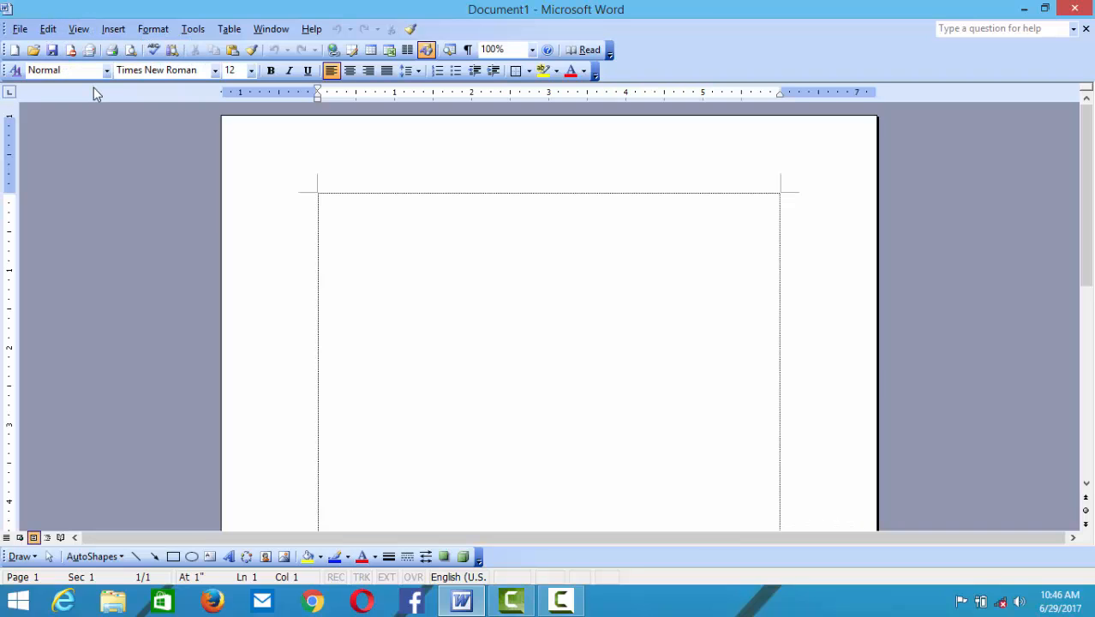
{"action": "left_click", "coordinate": [81, 30]}
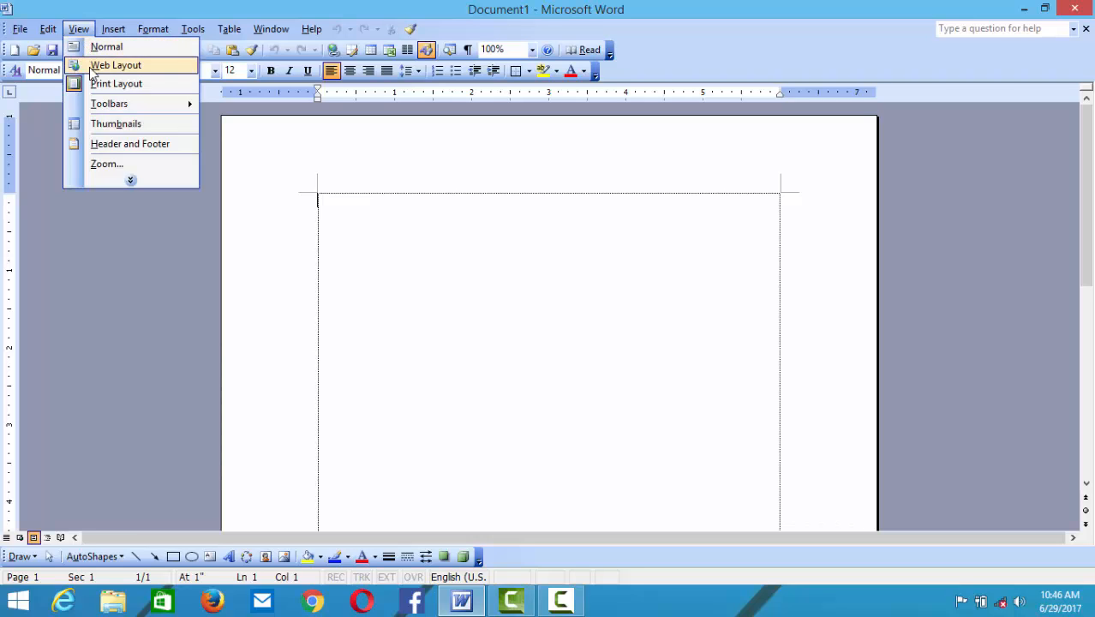
{"action": "left_click", "coordinate": [94, 67]}
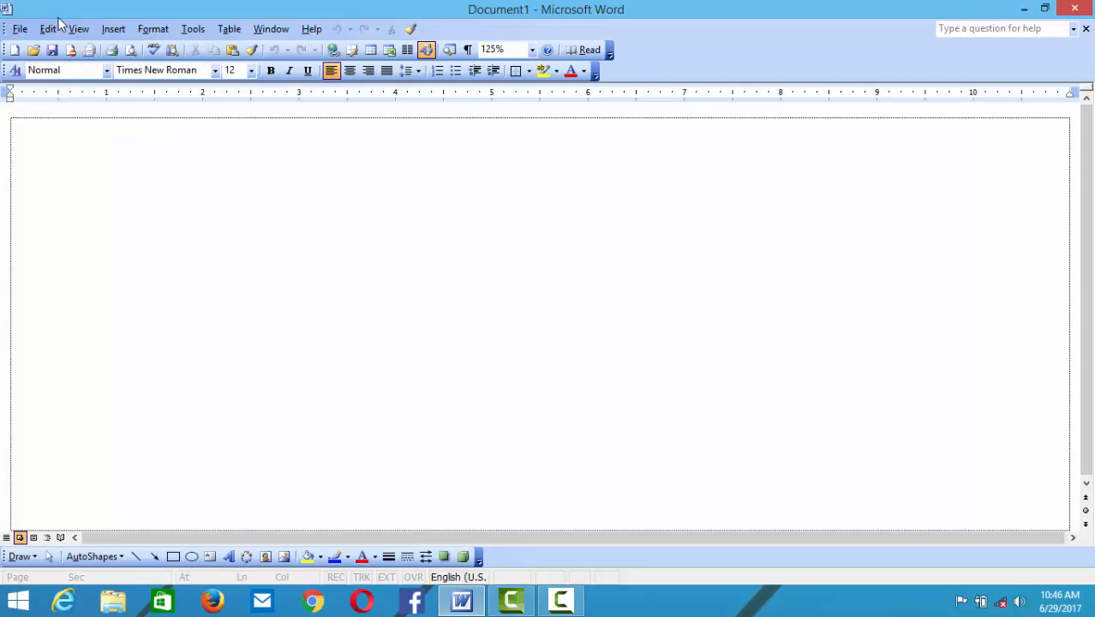
{"action": "left_click", "coordinate": [78, 29]}
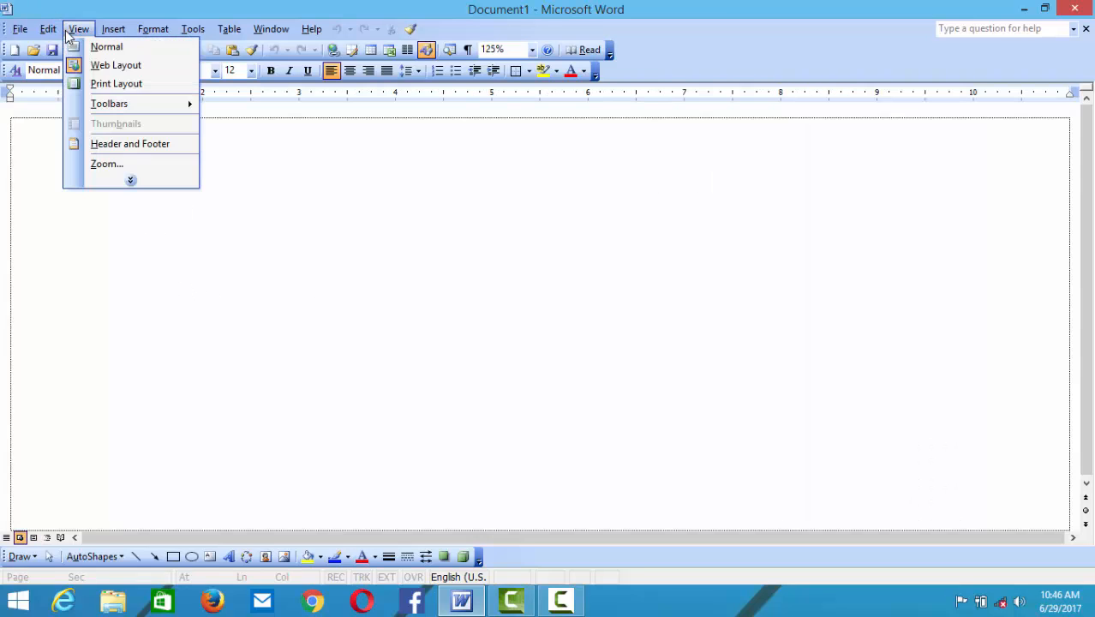
{"action": "left_click", "coordinate": [90, 84]}
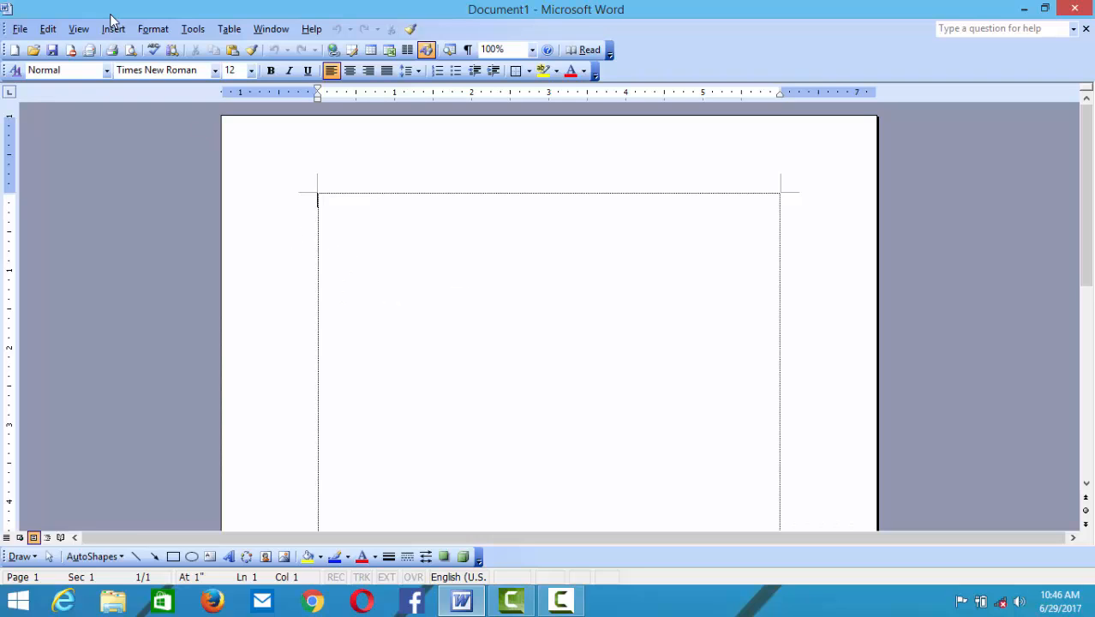
- Try Normal and Reading Layout views, then return to Print Layout
{"action": "left_click", "coordinate": [79, 29]}
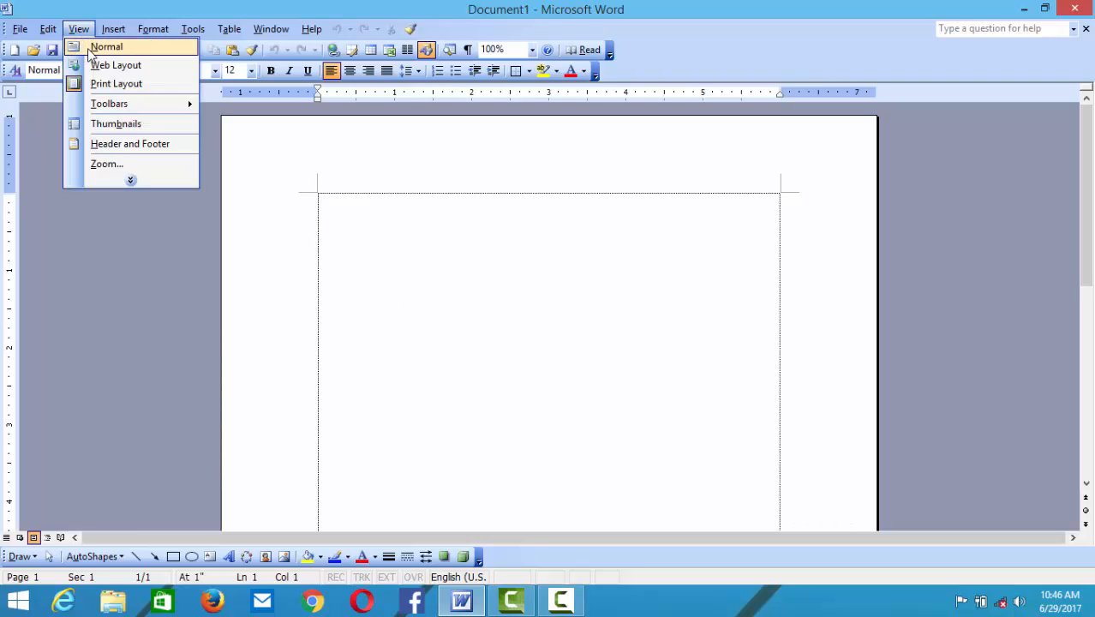
{"action": "left_click", "coordinate": [90, 48]}
{"action": "left_click", "coordinate": [80, 30]}
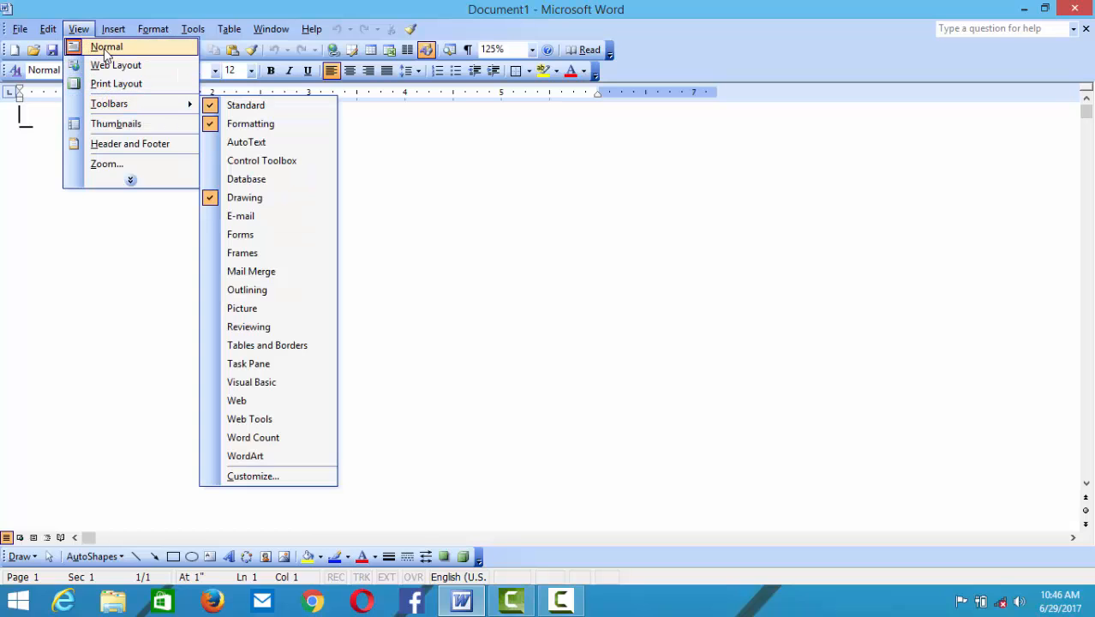
{"action": "left_click", "coordinate": [130, 180]}
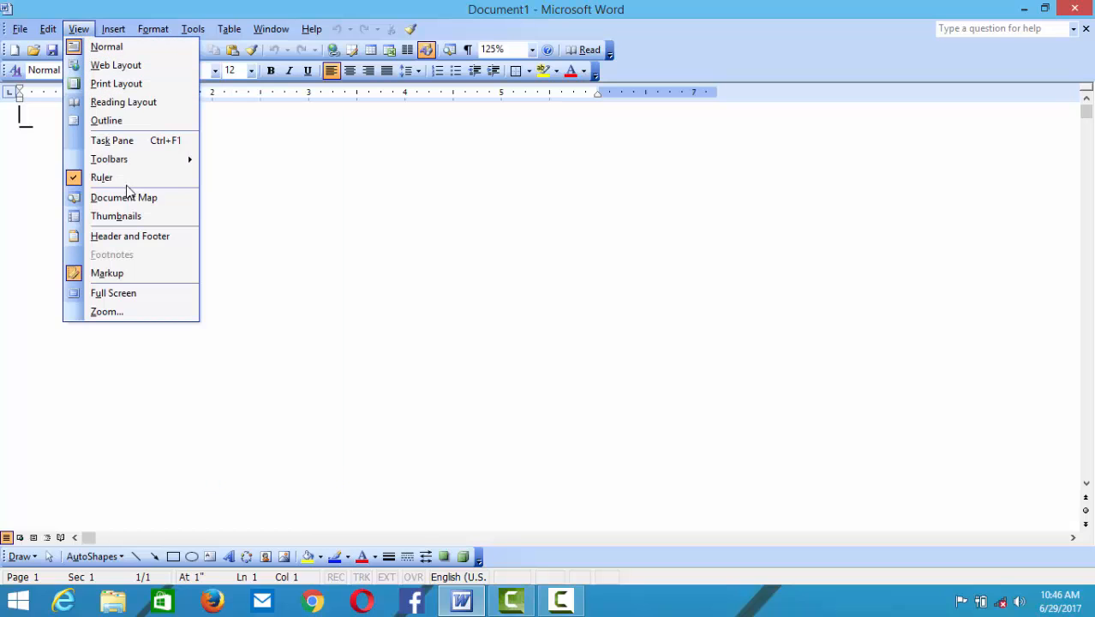
{"action": "left_click", "coordinate": [123, 103]}
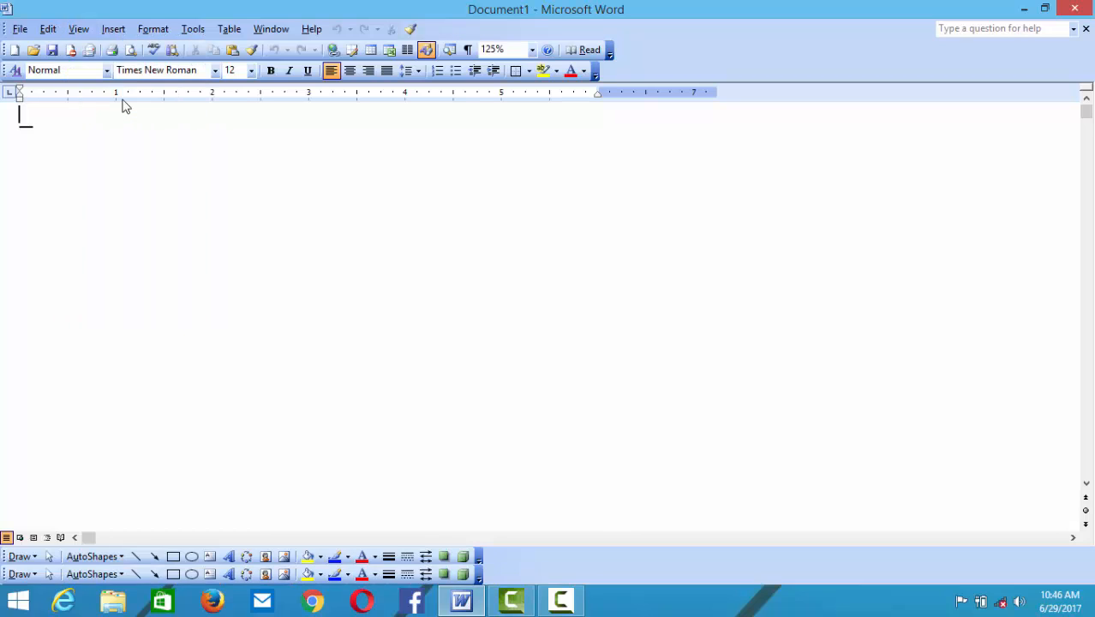
{"action": "left_click", "coordinate": [84, 31]}
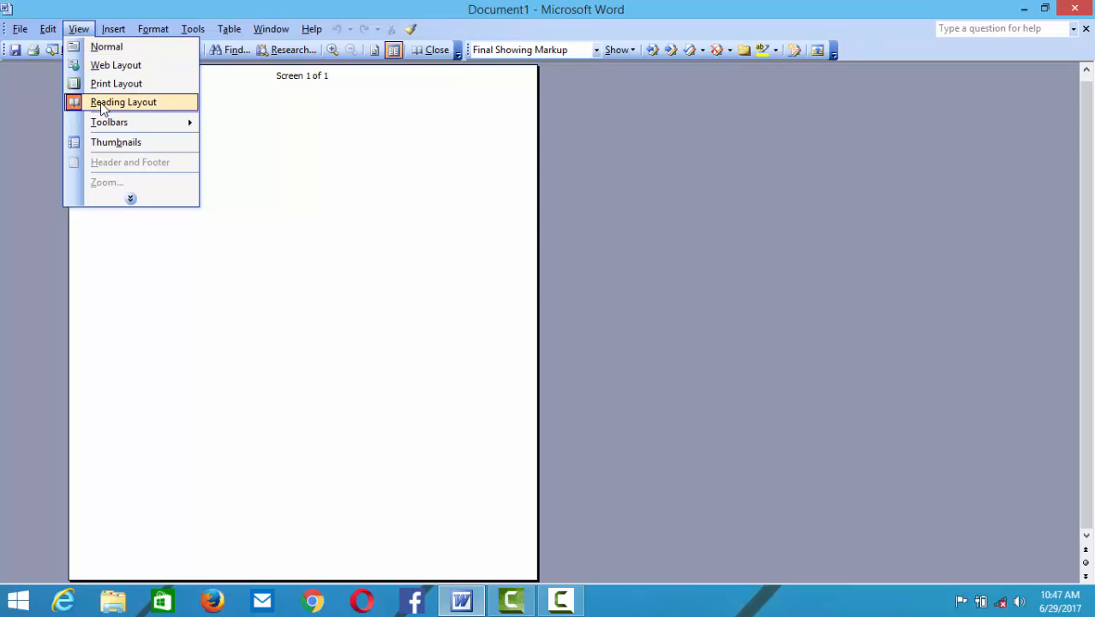
{"action": "left_click", "coordinate": [100, 103]}
{"action": "left_click", "coordinate": [78, 28]}
{"action": "left_click", "coordinate": [96, 84]}
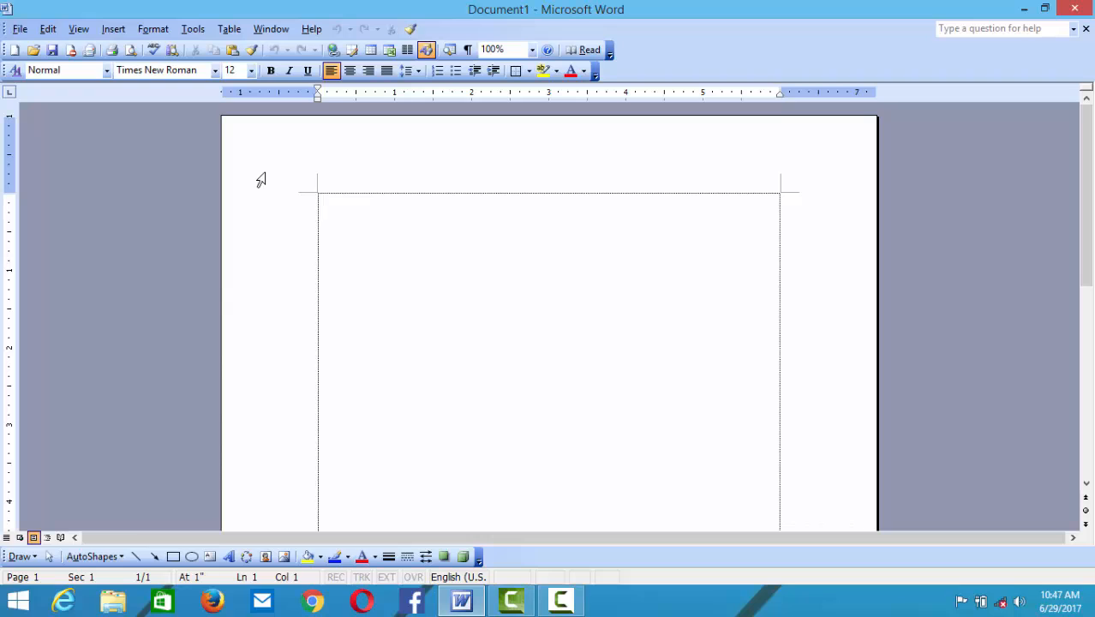
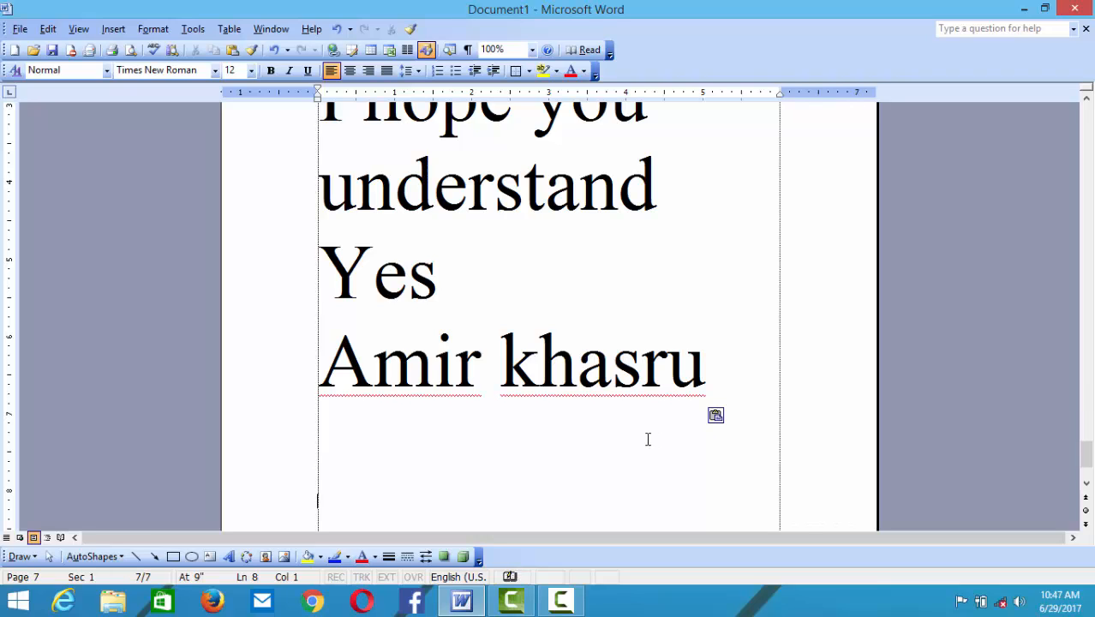
- Paste the greeting lines, add a new page at the end, and paste them again
{"action": "key", "text": "ctrl+a"}
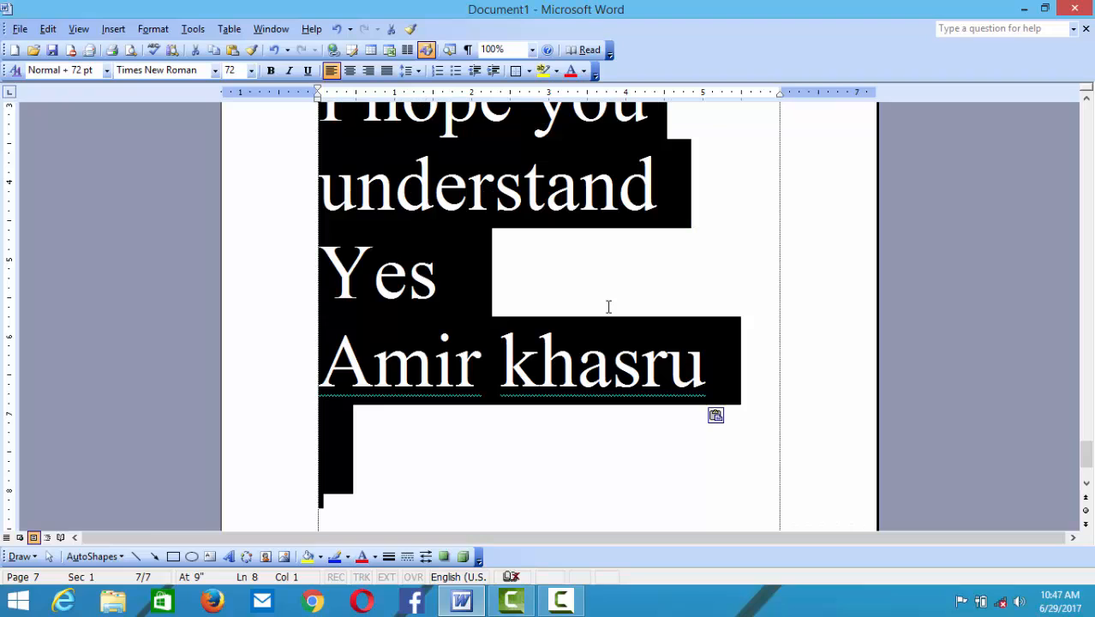
{"action": "key", "text": "ctrl+v"}
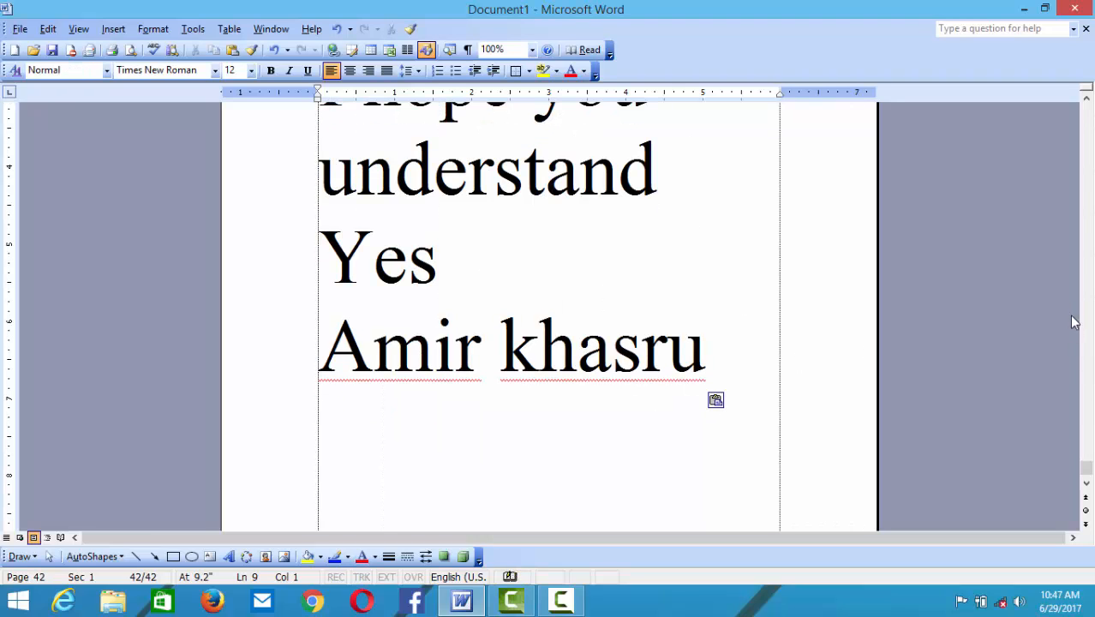
{"action": "key", "text": "Return"}
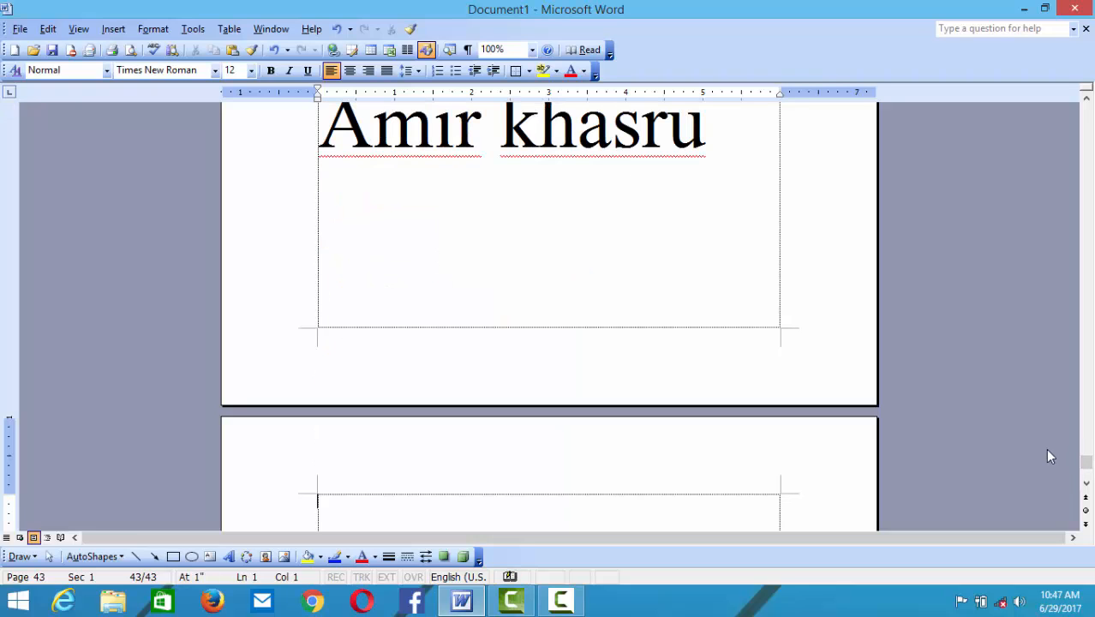
{"action": "key", "text": "ctrl+v"}
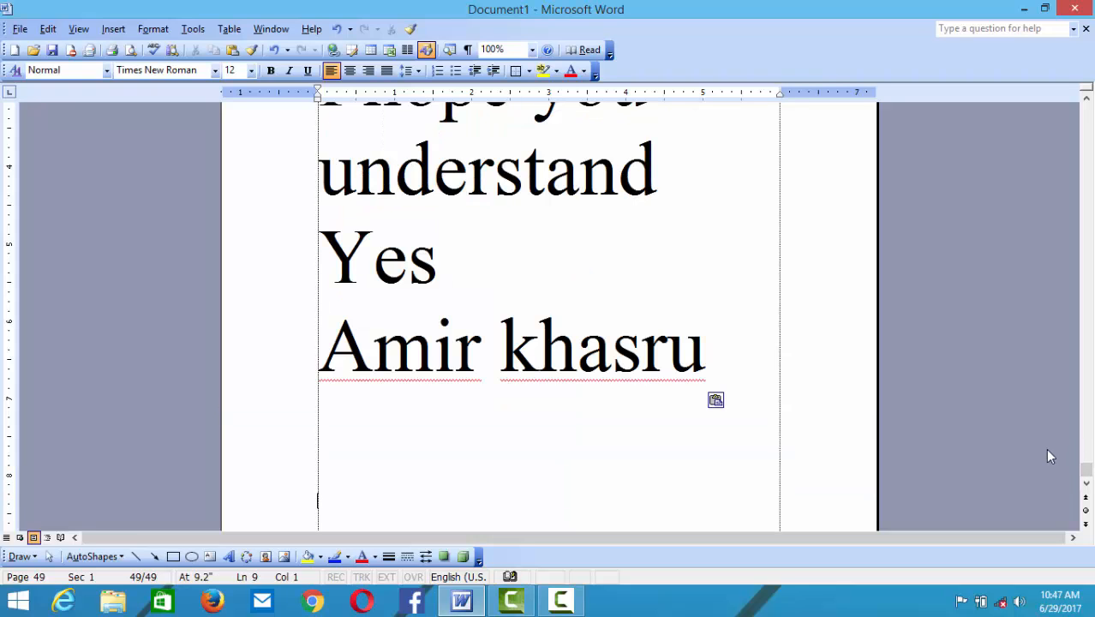
- Select all the text and resize it to 52 pt
{"action": "key", "text": "ctrl+a"}
{"action": "key", "text": "ctrl+bracketright"}
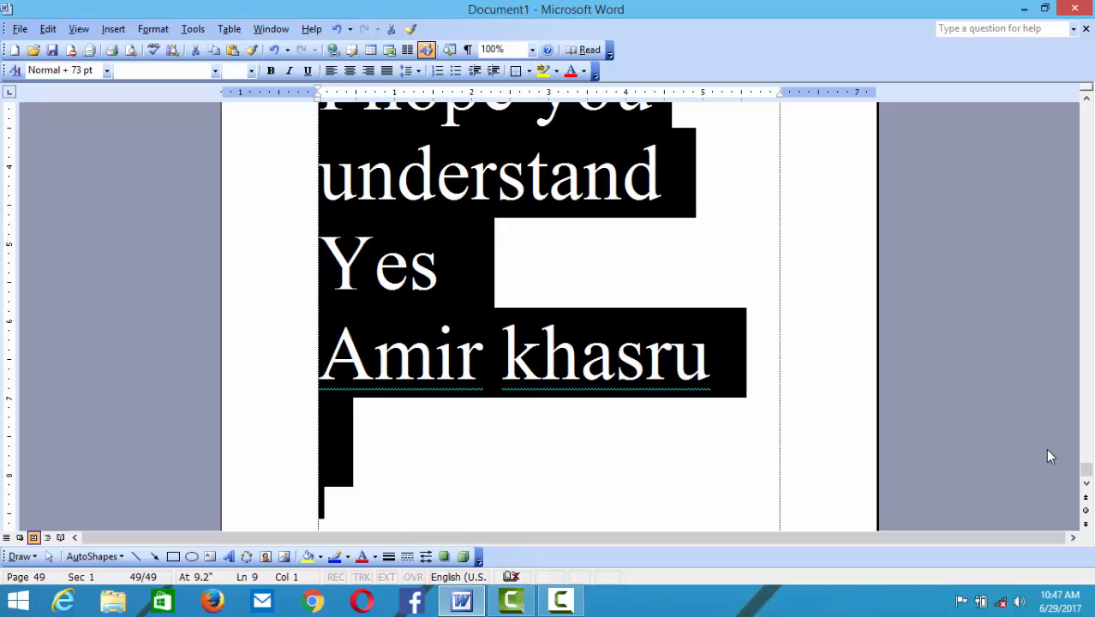
{"action": "key", "text": "ctrl+bracketleft"}
{"action": "key", "text": "ctrl+bracketleft"}
{"action": "key", "text": "ctrl+bracketleft"}
{"action": "key", "text": "ctrl+bracketleft"}
{"action": "key", "text": "ctrl+bracketleft"}
{"action": "key", "text": "ctrl+bracketleft"}
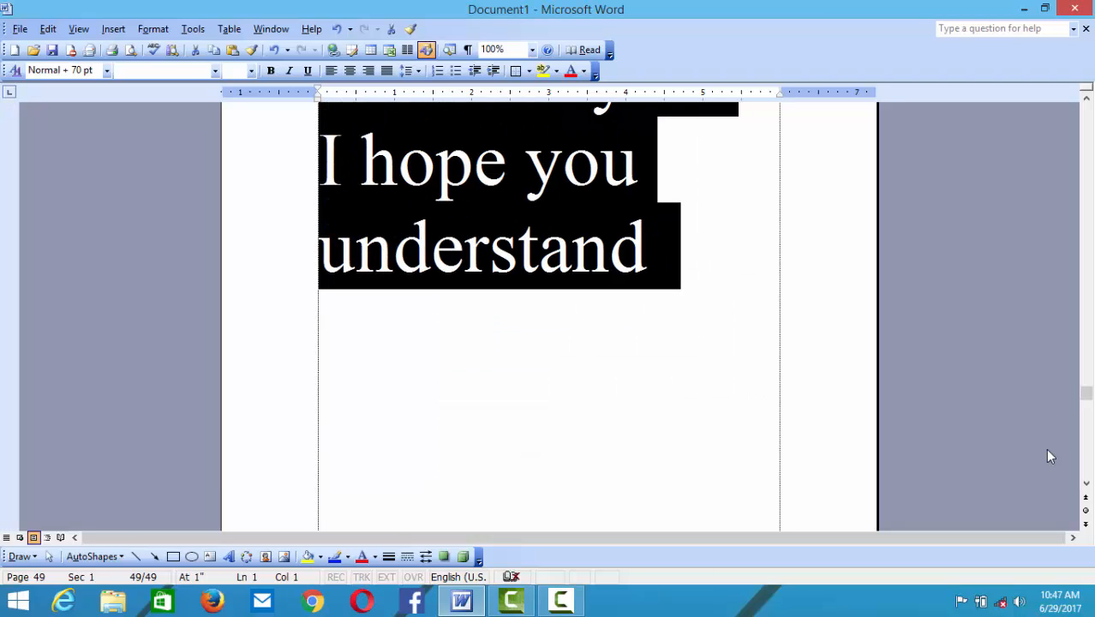
{"action": "key", "text": "ctrl+bracketleft"}
{"action": "key", "text": "ctrl+bracketleft"}
{"action": "key", "text": "ctrl+bracketleft"}
{"action": "key", "text": "ctrl+bracketleft"}
{"action": "key", "text": "ctrl+bracketleft"}
{"action": "key", "text": "ctrl+bracketleft"}
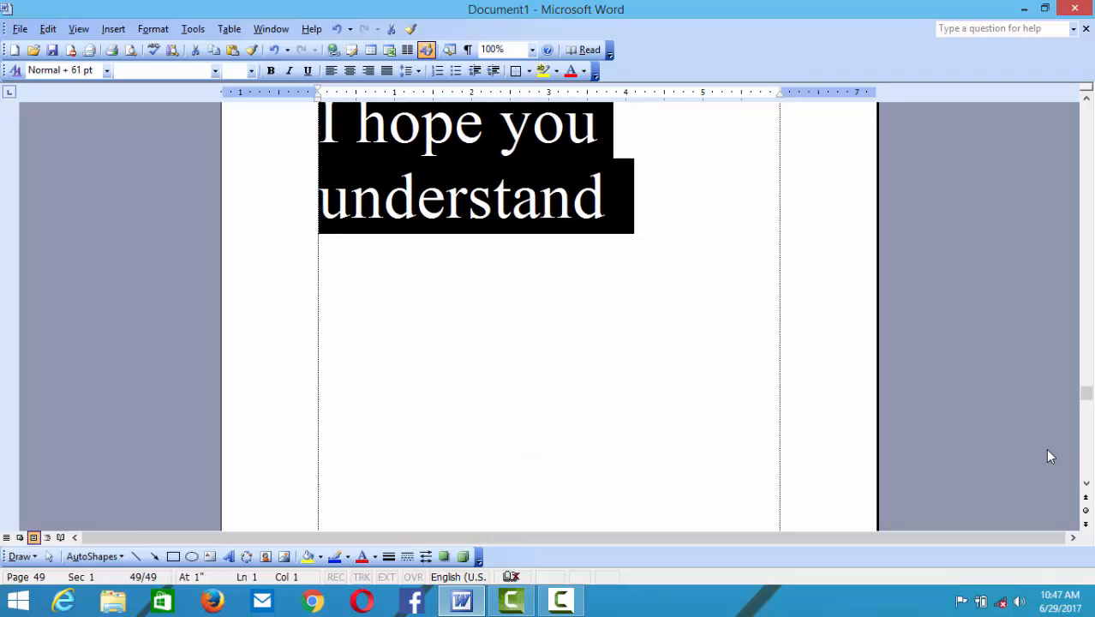
{"action": "key", "text": "ctrl+bracketleft"}
{"action": "key", "text": "ctrl+bracketleft"}
{"action": "key", "text": "ctrl+bracketleft"}
{"action": "key", "text": "ctrl+bracketleft"}
{"action": "key", "text": "ctrl+bracketleft"}
{"action": "key", "text": "ctrl+bracketleft"}
{"action": "key", "text": "ctrl+bracketleft"}
{"action": "key", "text": "ctrl+bracketleft"}
{"action": "key", "text": "ctrl+bracketleft"}
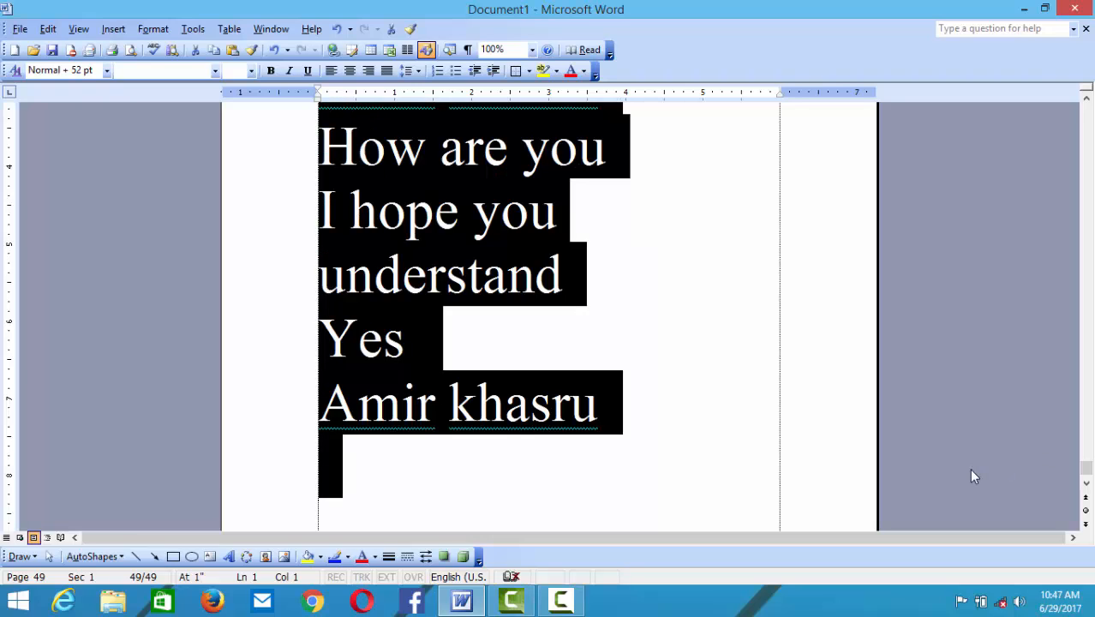
- Step the selected text's size down to 40 pt, then undo once to settle at 41 pt
{"action": "scroll", "coordinate": [792, 382], "scroll_direction": "down", "scroll_amount": 1}
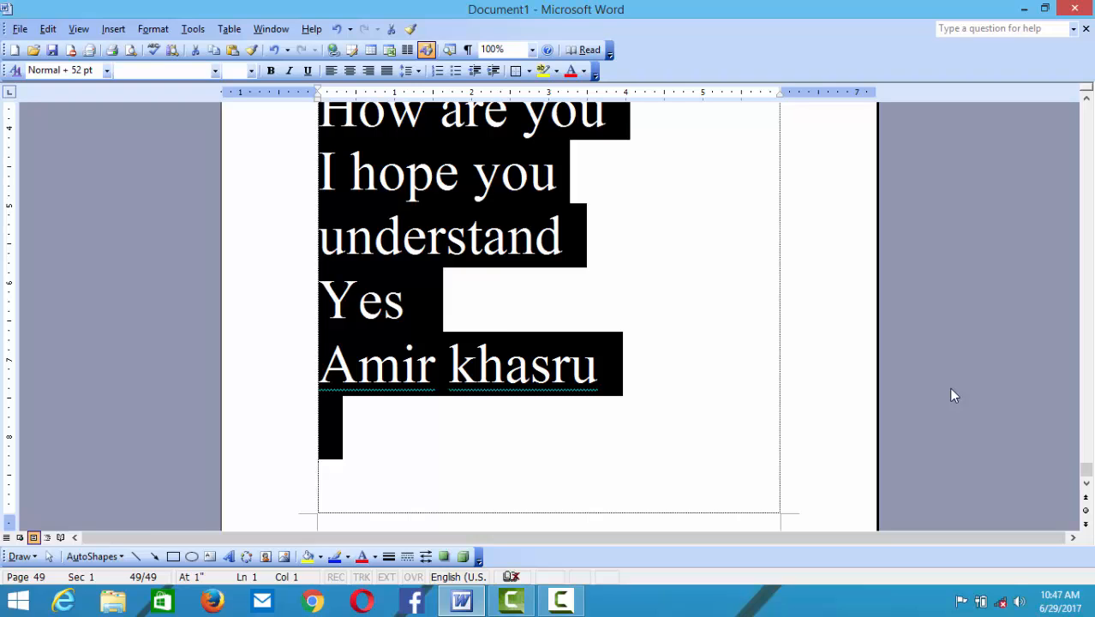
{"action": "key", "text": "ctrl+bracketleft"}
{"action": "key", "text": "ctrl+bracketleft"}
{"action": "key", "text": "ctrl+bracketleft"}
{"action": "key", "text": "ctrl+bracketleft"}
{"action": "key", "text": "ctrl+bracketleft"}
{"action": "key", "text": "ctrl+bracketleft"}
{"action": "key", "text": "ctrl+bracketleft"}
{"action": "key", "text": "ctrl+bracketleft"}
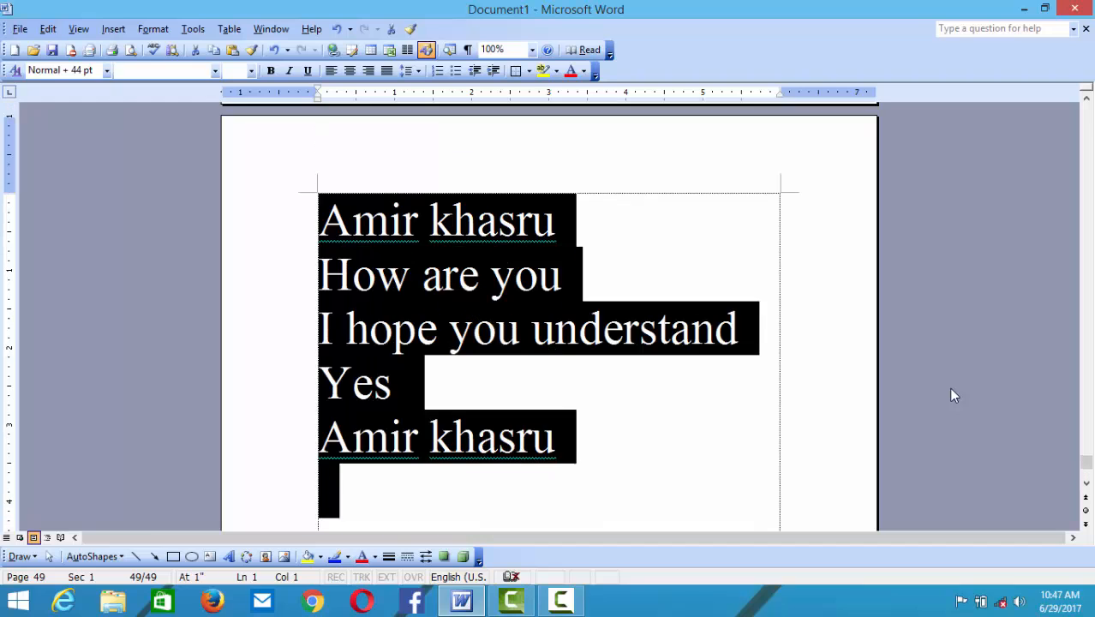
{"action": "key", "text": "ctrl+bracketright"}
{"action": "key", "text": "ctrl+bracketright"}
{"action": "key", "text": "ctrl+bracketright"}
{"action": "key", "text": "ctrl+bracketright"}
{"action": "key", "text": "ctrl+bracketright"}
{"action": "key", "text": "ctrl+bracketright"}
{"action": "key", "text": "ctrl+bracketright"}
{"action": "key", "text": "ctrl+bracketright"}
{"action": "key", "text": "ctrl+bracketright"}
{"action": "key", "text": "ctrl+bracketright"}
{"action": "key", "text": "ctrl+bracketright"}
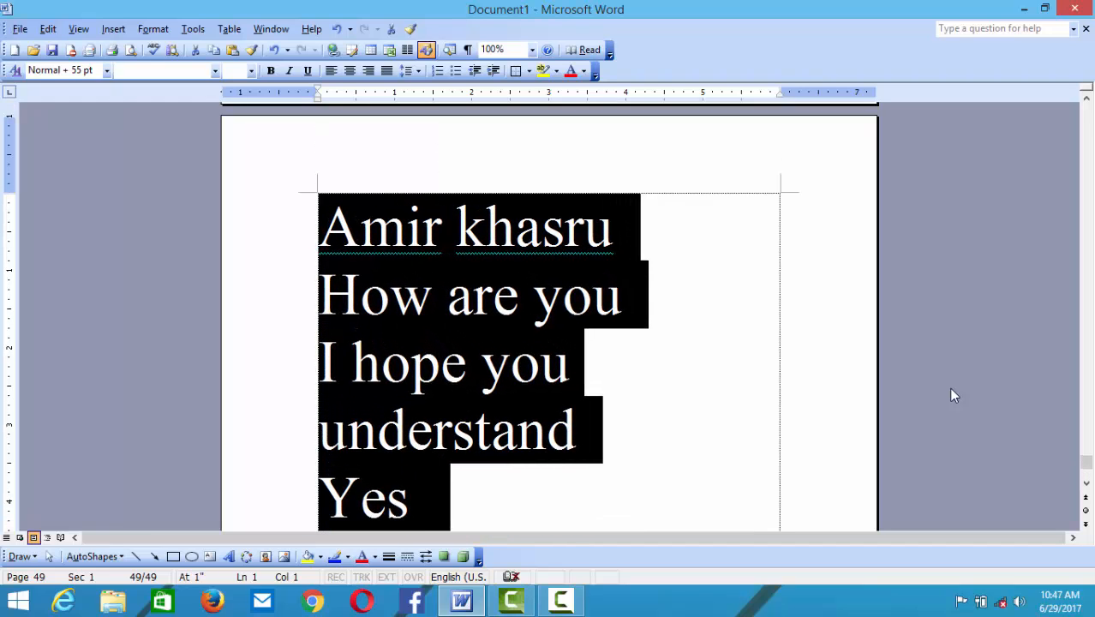
{"action": "key", "text": "ctrl+bracketleft"}
{"action": "key", "text": "ctrl+bracketleft"}
{"action": "key", "text": "ctrl+bracketleft"}
{"action": "key", "text": "ctrl+bracketleft"}
{"action": "key", "text": "ctrl+bracketleft"}
{"action": "key", "text": "ctrl+bracketleft"}
{"action": "key", "text": "ctrl+bracketleft"}
{"action": "key", "text": "ctrl+bracketleft"}
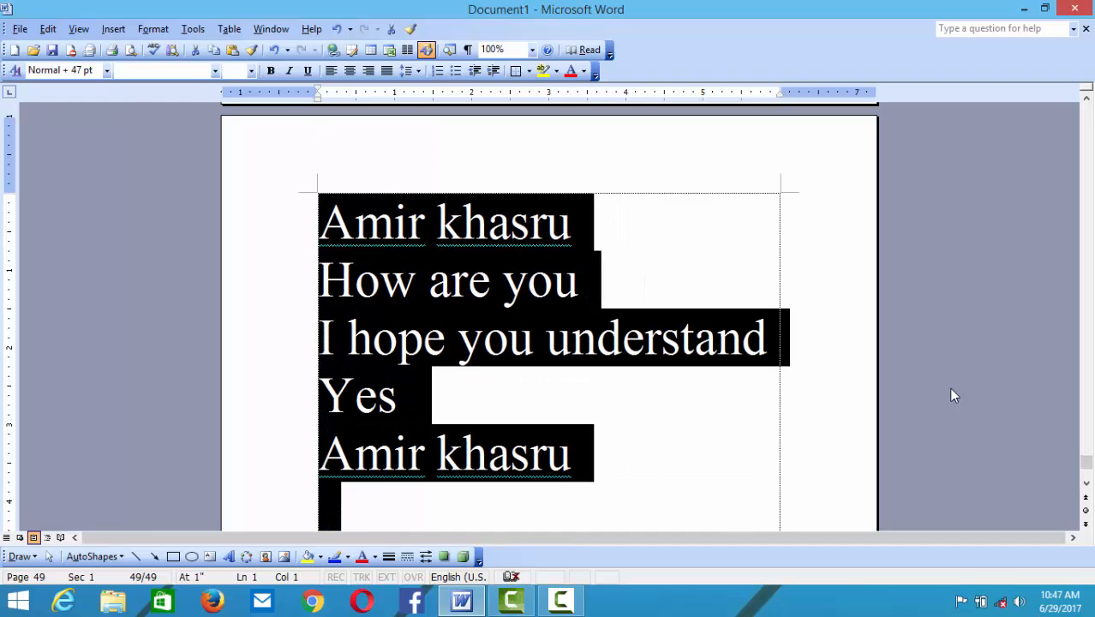
{"action": "key", "text": "ctrl+bracketleft"}
{"action": "key", "text": "ctrl+bracketleft"}
{"action": "key", "text": "ctrl+bracketleft"}
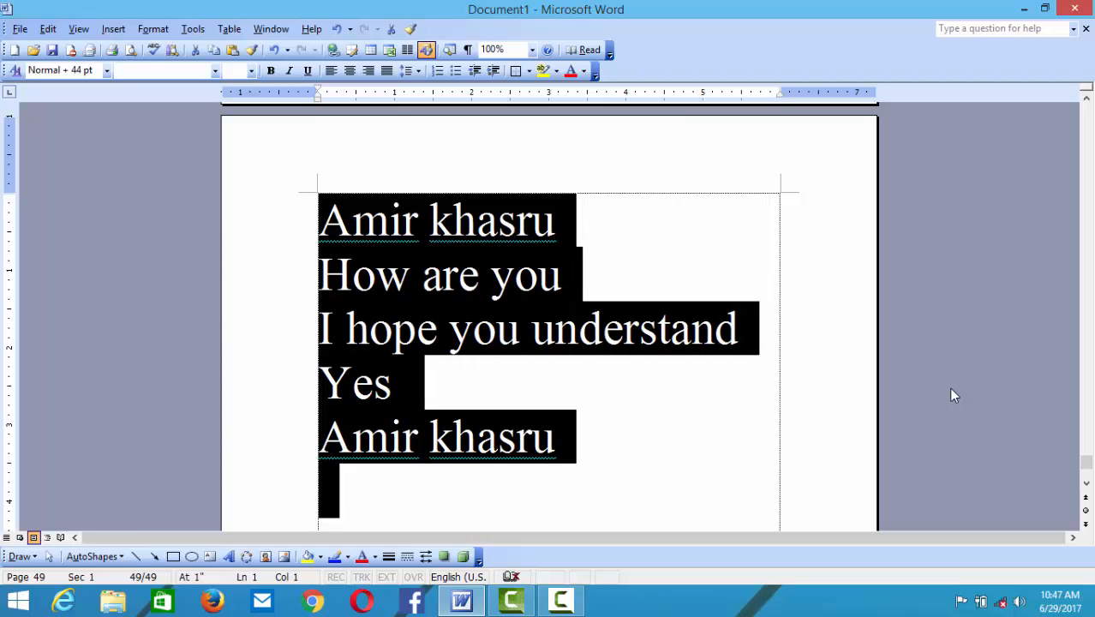
{"action": "key", "text": "ctrl+bracketright"}
{"action": "key", "text": "ctrl+bracketright"}
{"action": "key", "text": "ctrl+bracketright"}
{"action": "key", "text": "ctrl+bracketright"}
{"action": "key", "text": "ctrl+bracketright"}
{"action": "key", "text": "ctrl+bracketright"}
{"action": "key", "text": "ctrl+bracketright"}
{"action": "key", "text": "ctrl+bracketright"}
{"action": "key", "text": "ctrl+bracketright"}
{"action": "key", "text": "ctrl+bracketright"}
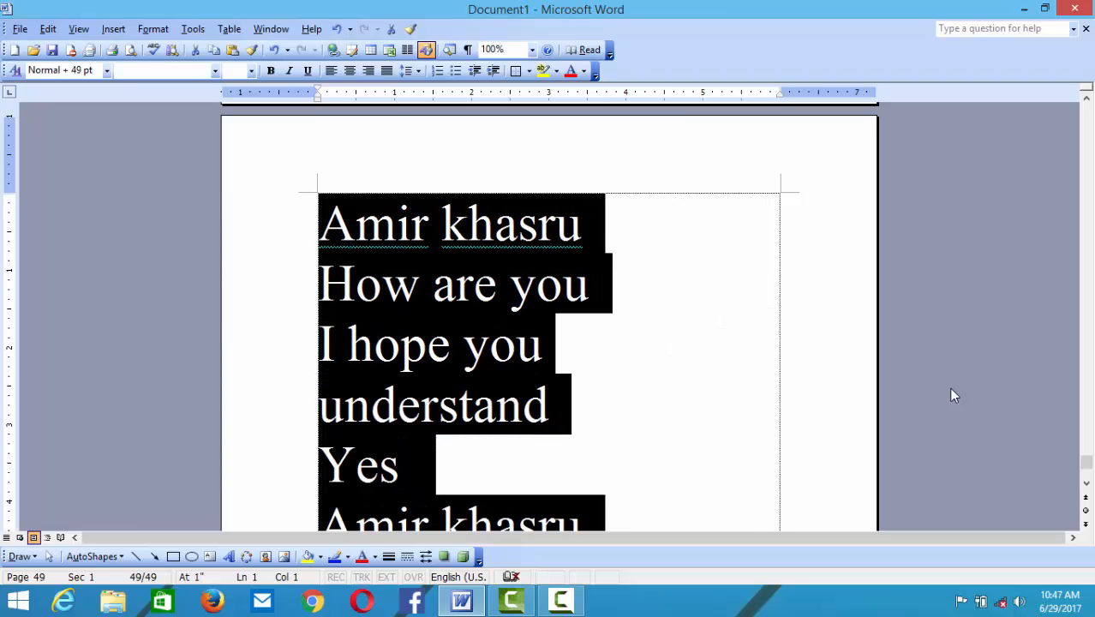
{"action": "key", "text": "ctrl+bracketright"}
{"action": "key", "text": "ctrl+bracketright"}
{"action": "key", "text": "ctrl+bracketright"}
{"action": "key", "text": "ctrl+bracketright"}
{"action": "key", "text": "ctrl+bracketright"}
{"action": "key", "text": "ctrl+bracketright"}
{"action": "key", "text": "ctrl+bracketright"}
{"action": "key", "text": "ctrl+bracketright"}
{"action": "key", "text": "ctrl+bracketright"}
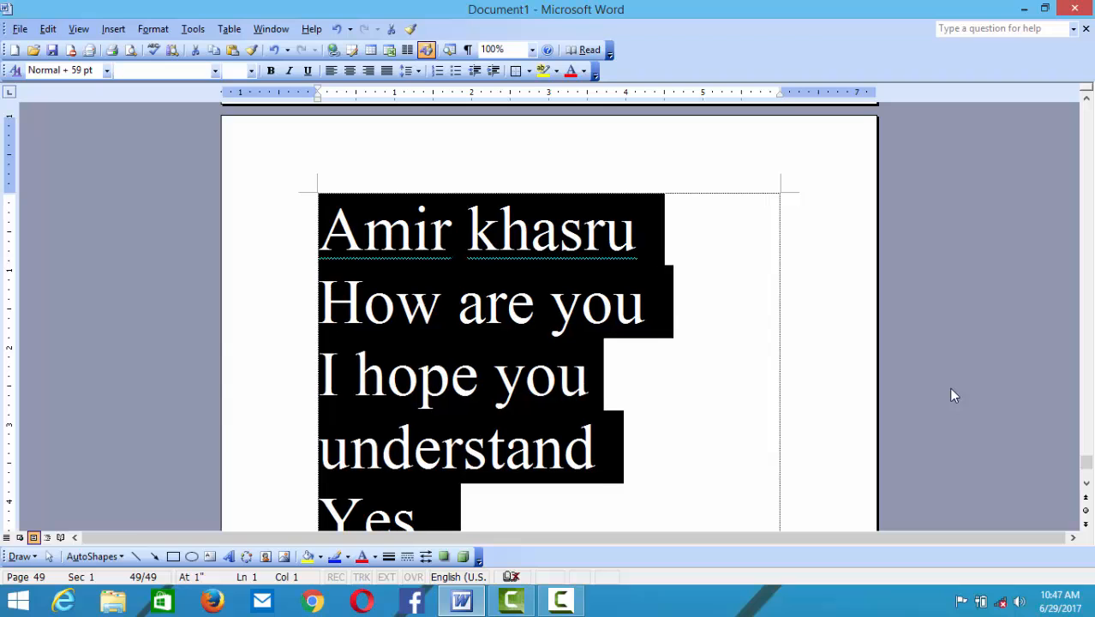
{"action": "key", "text": "ctrl+bracketleft"}
{"action": "key", "text": "ctrl+bracketleft"}
{"action": "key", "text": "ctrl+bracketleft"}
{"action": "key", "text": "ctrl+bracketleft"}
{"action": "key", "text": "ctrl+bracketleft"}
{"action": "key", "text": "ctrl+bracketleft"}
{"action": "key", "text": "ctrl+bracketleft"}
{"action": "key", "text": "ctrl+bracketleft"}
{"action": "key", "text": "ctrl+bracketleft"}
{"action": "key", "text": "ctrl+bracketleft"}
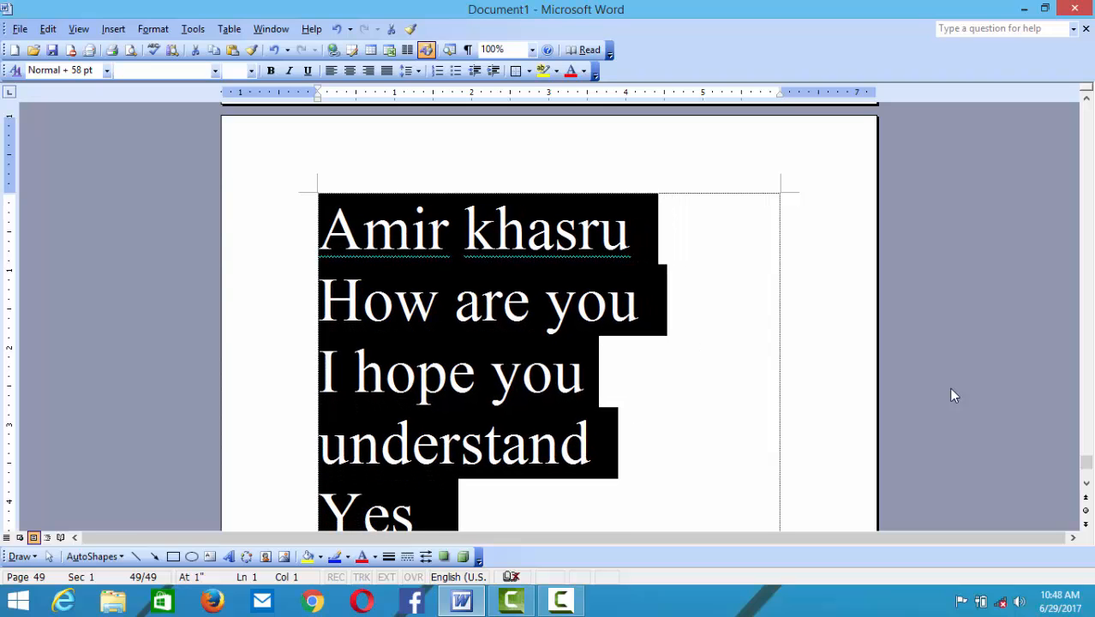
{"action": "key", "text": "ctrl+bracketleft"}
{"action": "key", "text": "ctrl+bracketleft"}
{"action": "key", "text": "ctrl+bracketleft"}
{"action": "key", "text": "ctrl+bracketleft"}
{"action": "key", "text": "ctrl+bracketleft"}
{"action": "key", "text": "ctrl+bracketleft"}
{"action": "key", "text": "ctrl+bracketleft"}
{"action": "key", "text": "ctrl+bracketleft"}
{"action": "key", "text": "ctrl+bracketleft"}
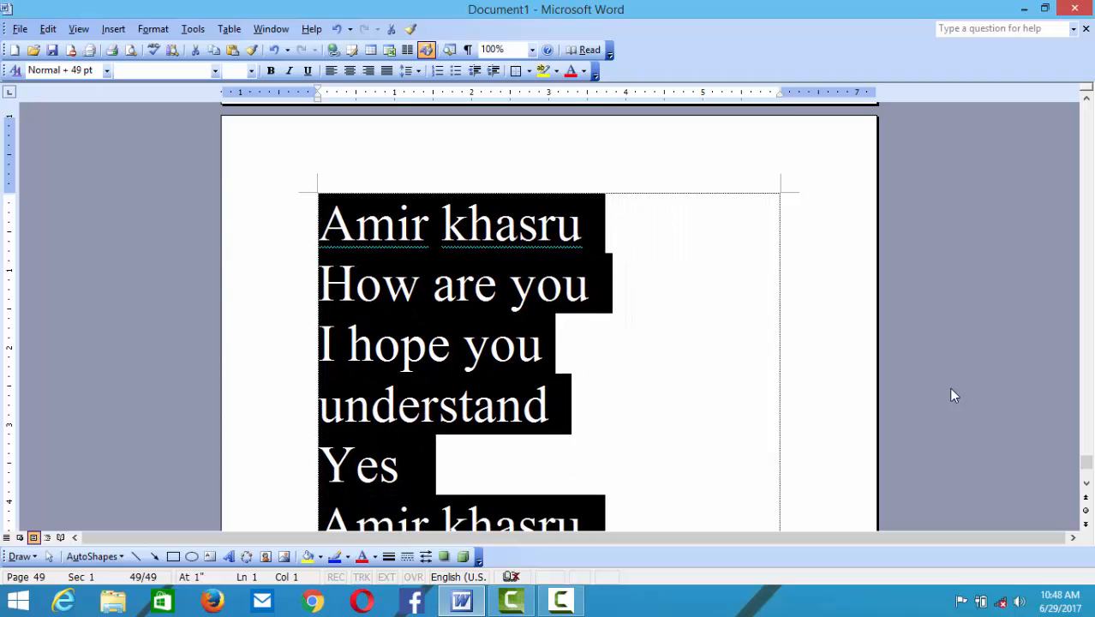
{"action": "key", "text": "ctrl+bracketleft"}
{"action": "key", "text": "ctrl+bracketleft"}
{"action": "key", "text": "ctrl+bracketleft"}
{"action": "key", "text": "ctrl+bracketleft"}
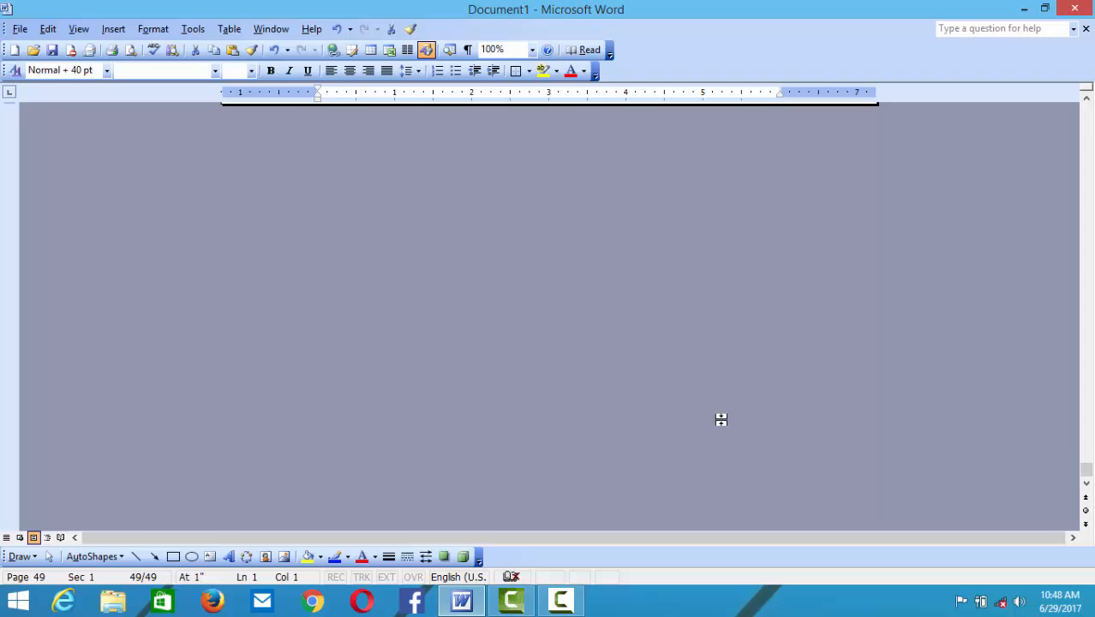
{"action": "key", "text": "ctrl+z"}
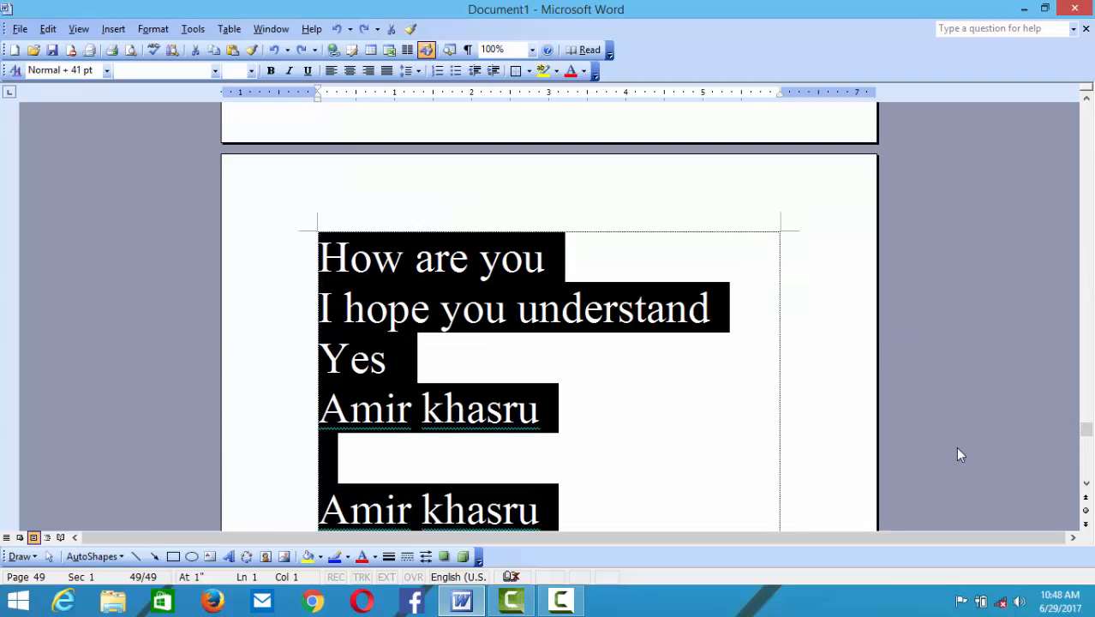
- Scroll back to page 1, clear the selection, and select the first four lines
{"action": "scroll", "coordinate": [875, 364], "scroll_direction": "up", "scroll_amount": 1}
{"action": "scroll", "coordinate": [875, 363], "scroll_direction": "up", "scroll_amount": 4}
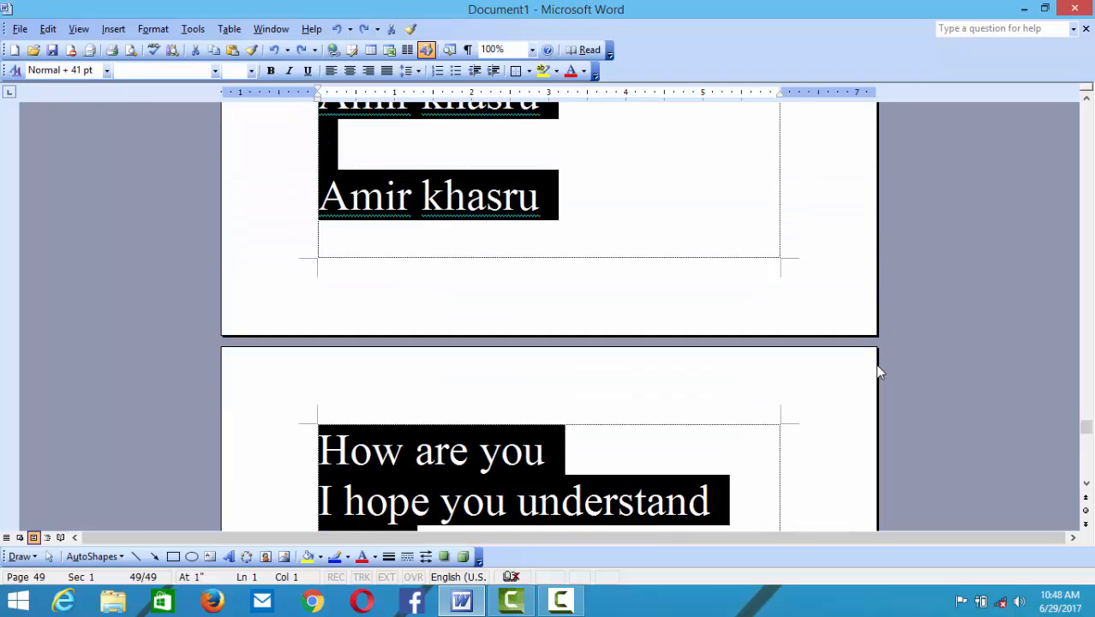
{"action": "left_click", "coordinate": [1086, 103]}
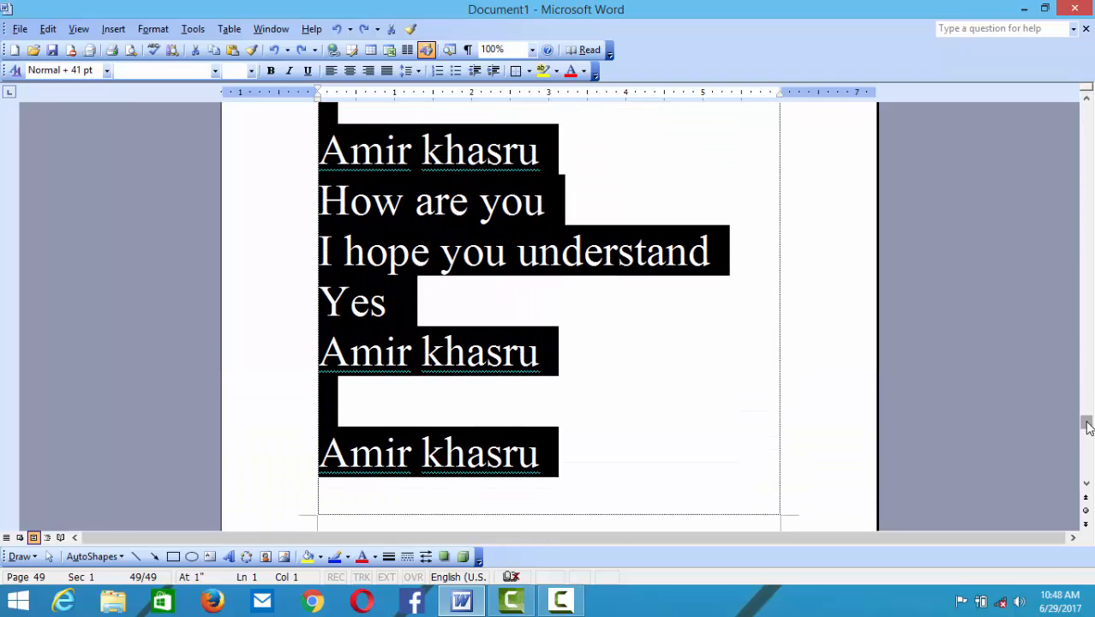
{"action": "left_click_drag", "start_coordinate": [1086, 422], "coordinate": [1054, 114]}
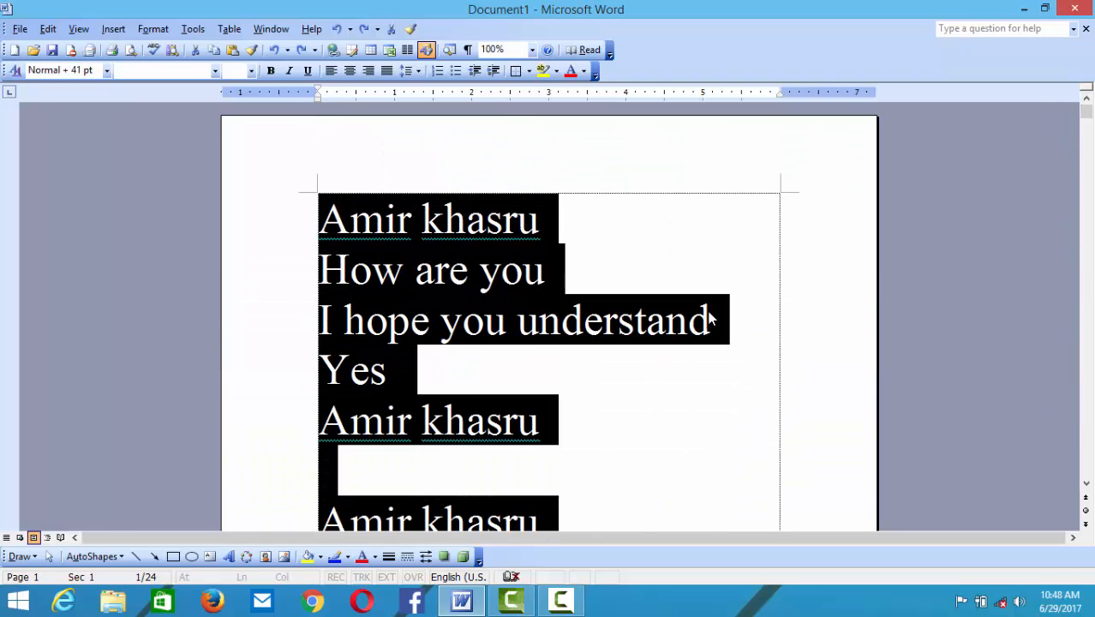
{"action": "left_click", "coordinate": [631, 419]}
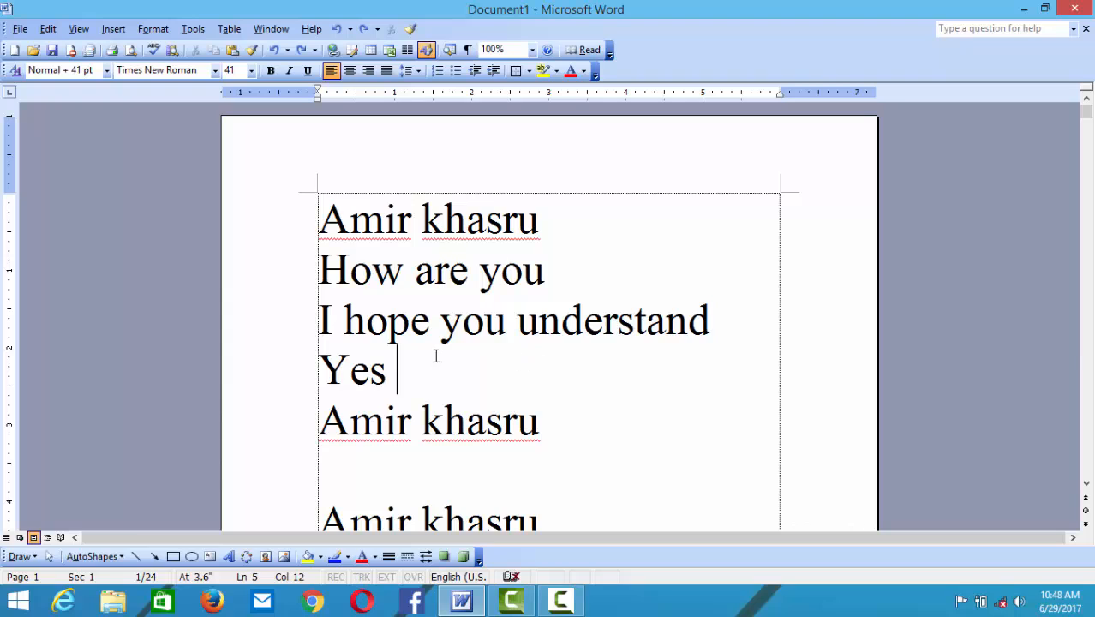
{"action": "left_click_drag", "start_coordinate": [436, 355], "coordinate": [310, 233]}
- Replace all text with the copied first four lines and switch to Reading Layout
{"action": "right_click", "coordinate": [346, 255]}
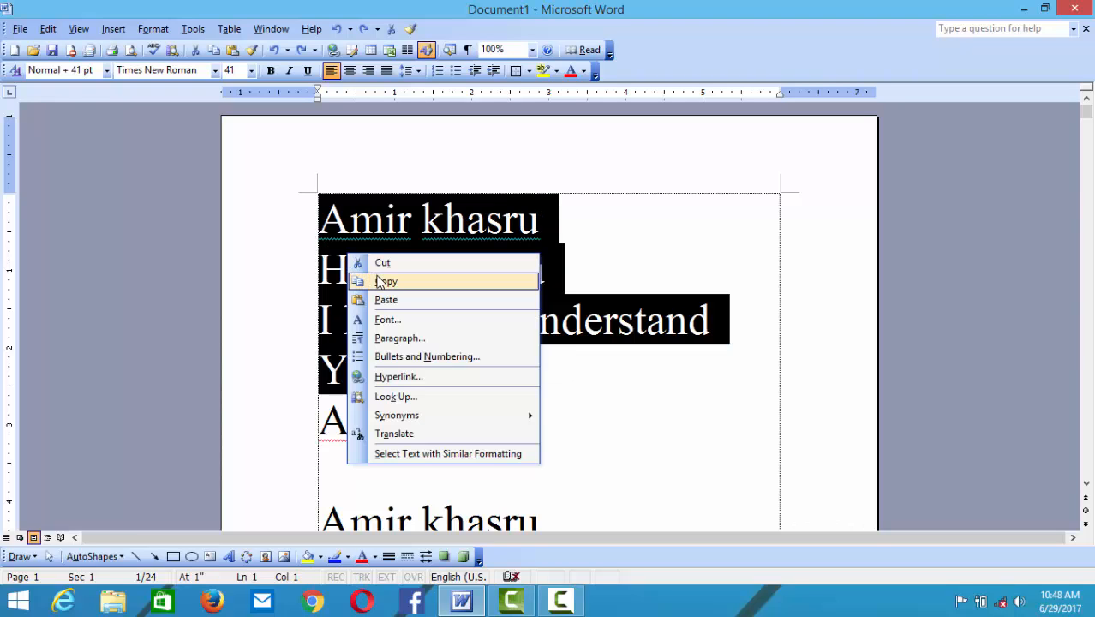
{"action": "left_click", "coordinate": [383, 282]}
{"action": "key", "text": "ctrl+a"}
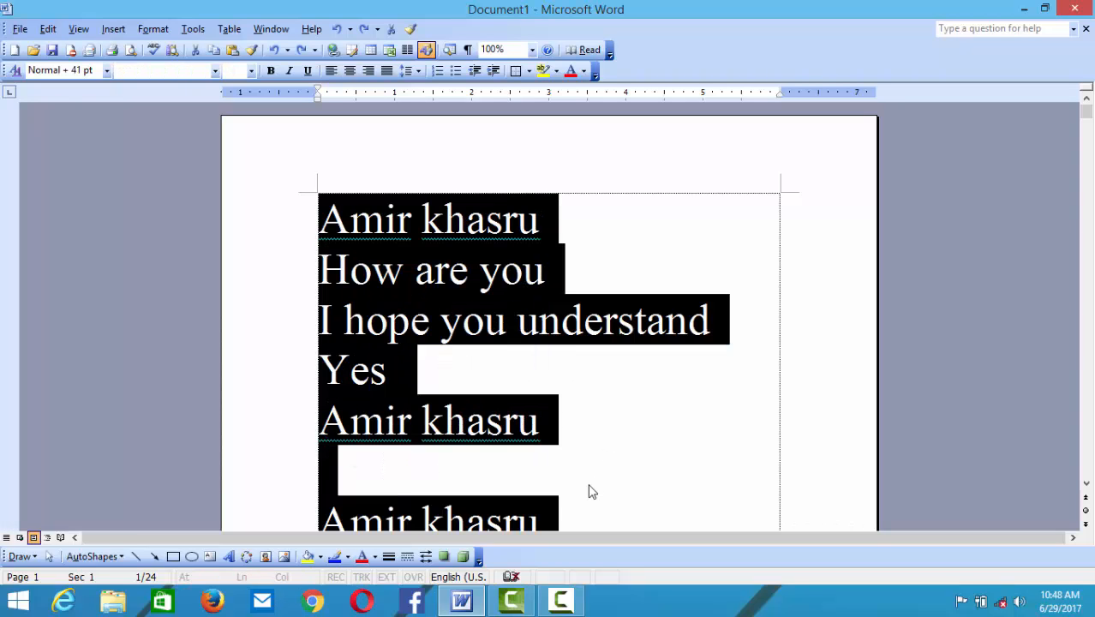
{"action": "key", "text": "Delete"}
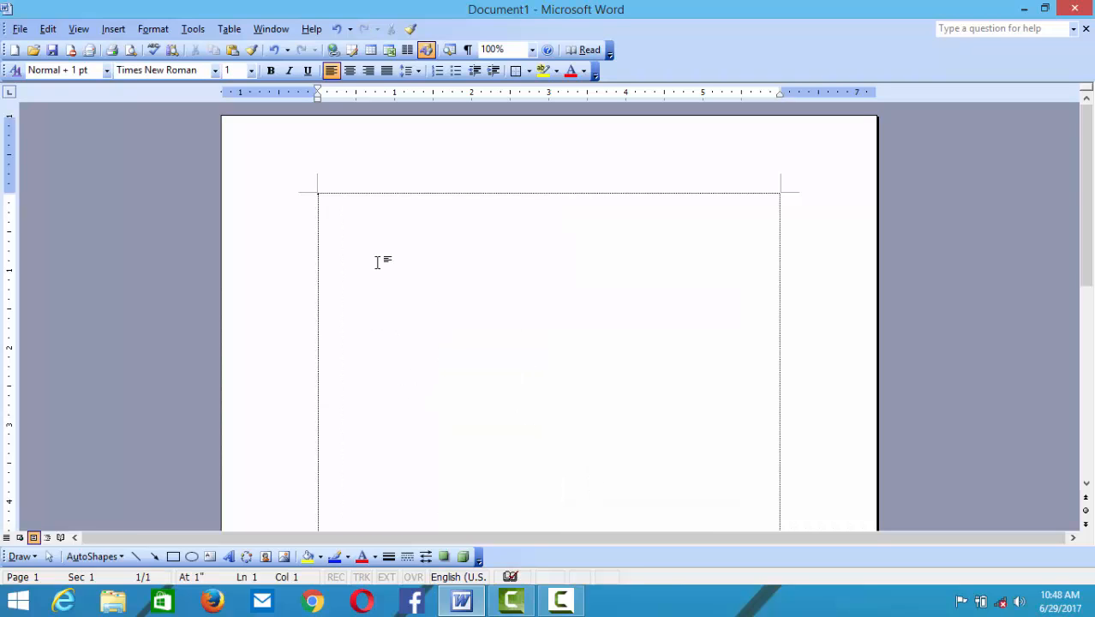
{"action": "key", "text": "ctrl+v"}
{"action": "key", "text": "ctrl+v"}
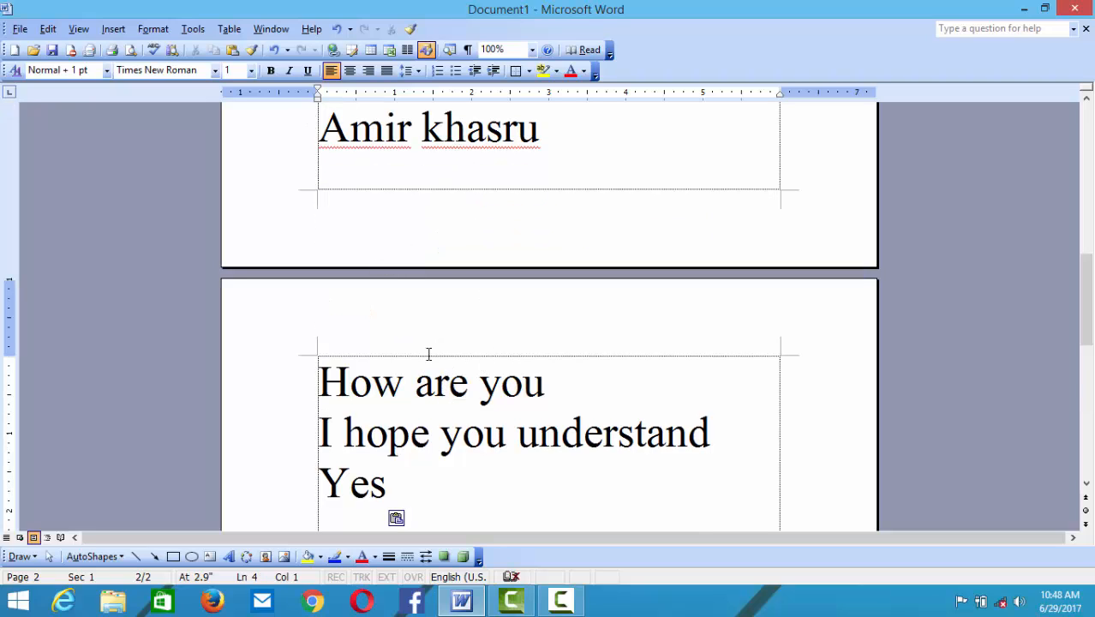
{"action": "left_click", "coordinate": [78, 28]}
{"action": "left_click", "coordinate": [112, 104]}
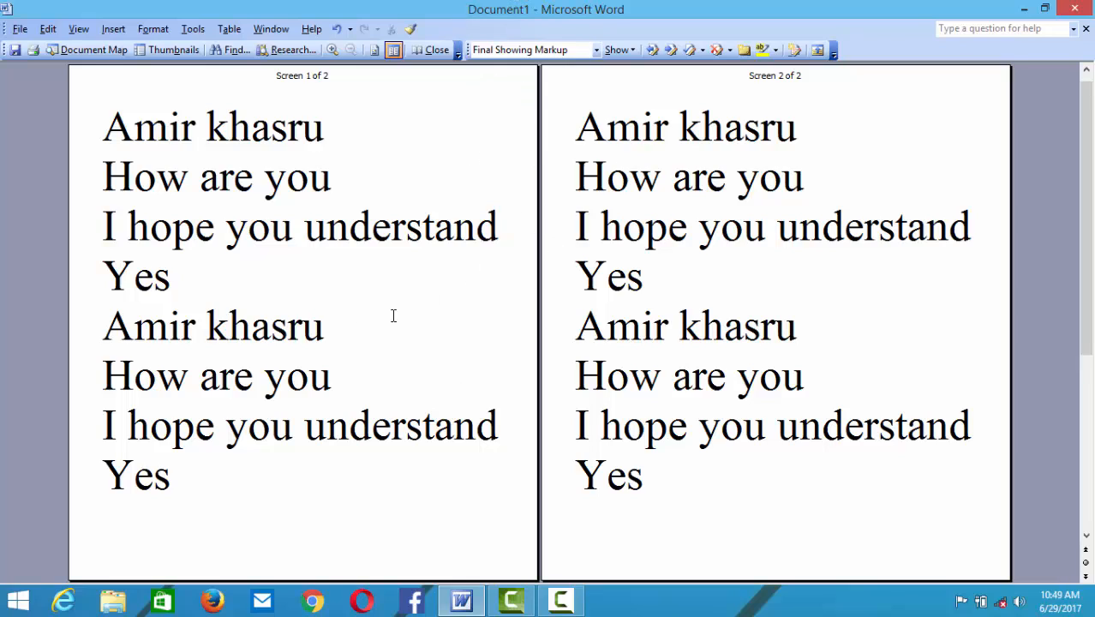
{"action": "double_click", "coordinate": [605, 270]}
{"action": "left_click_drag", "start_coordinate": [651, 272], "coordinate": [572, 275]}
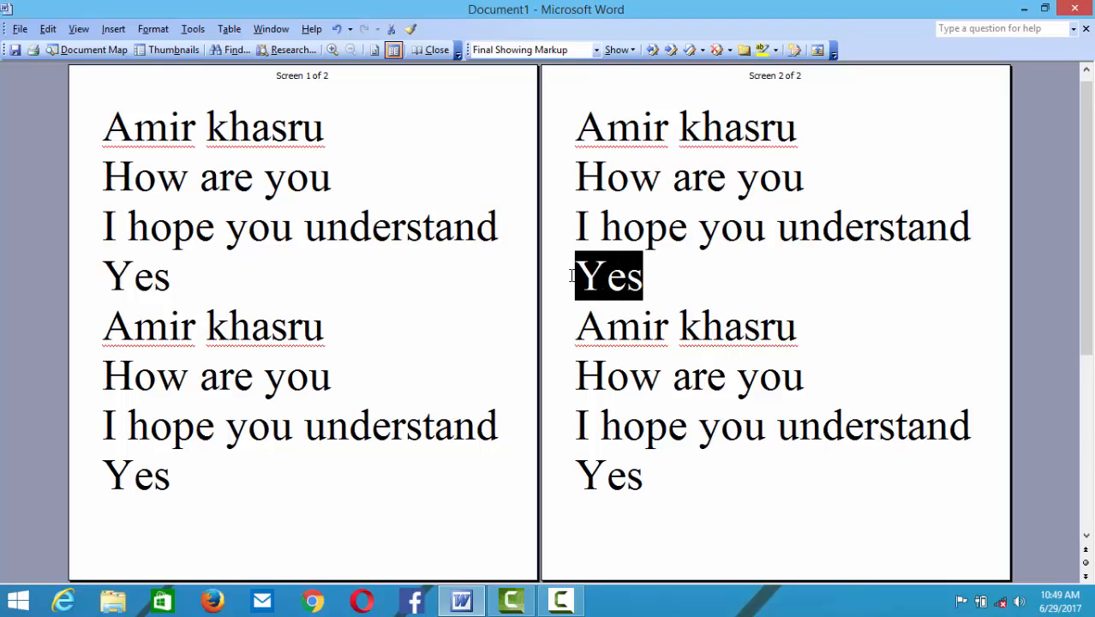
{"action": "key", "text": "Delete"}
{"action": "left_click_drag", "start_coordinate": [798, 326], "coordinate": [575, 343]}
{"action": "key", "text": "Delete"}
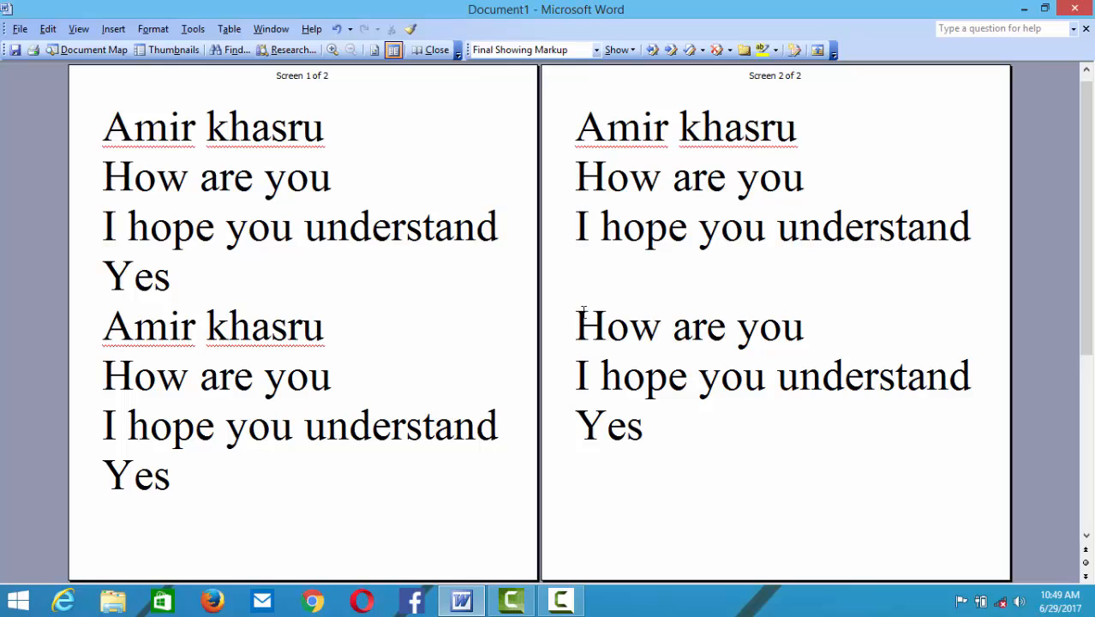
{"action": "key", "text": "BackSpace"}
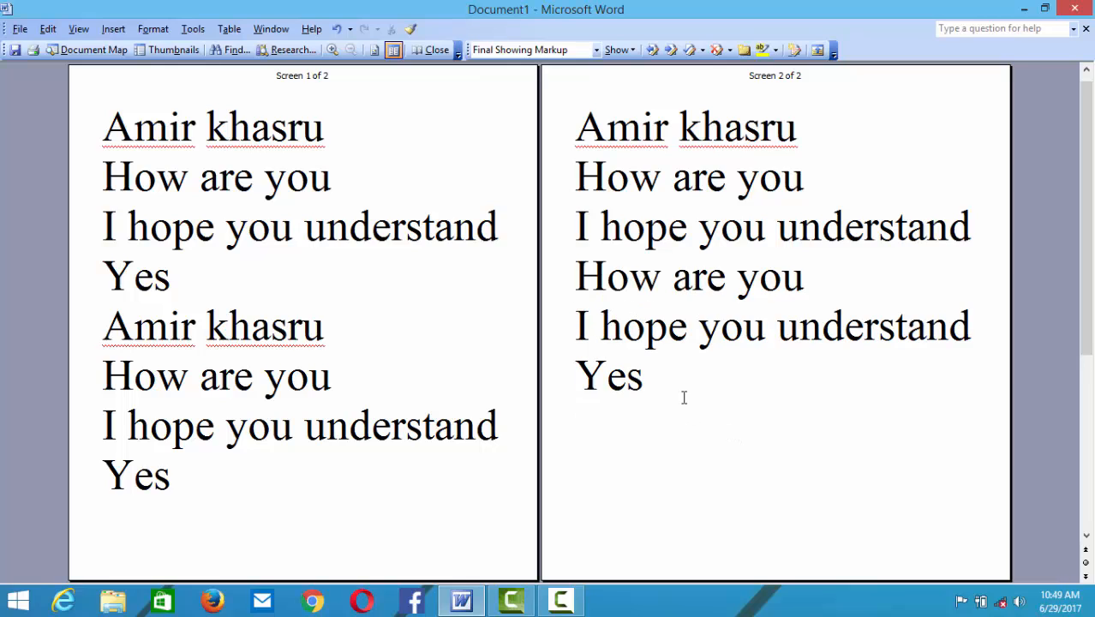
{"action": "left_click_drag", "start_coordinate": [685, 394], "coordinate": [576, 137]}
{"action": "left_click", "coordinate": [742, 450]}
{"action": "left_click_drag", "start_coordinate": [473, 464], "coordinate": [104, 124]}
{"action": "left_click", "coordinate": [499, 336]}
{"action": "left_click_drag", "start_coordinate": [725, 412], "coordinate": [557, 180]}
{"action": "left_click", "coordinate": [742, 469]}
{"action": "left_click_drag", "start_coordinate": [362, 478], "coordinate": [103, 126]}
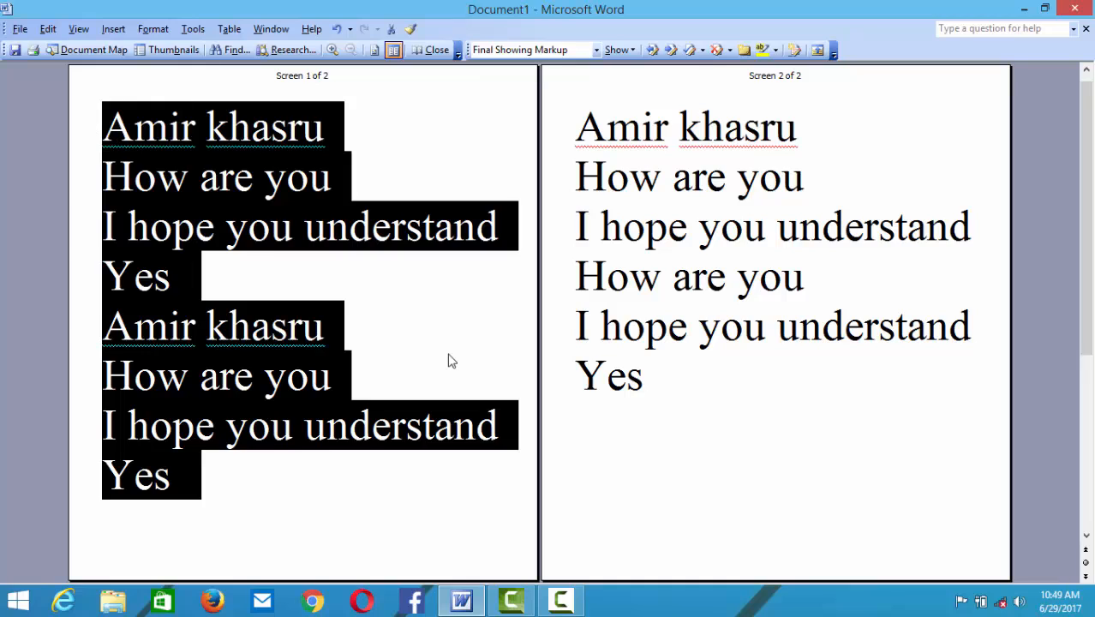
{"action": "left_click", "coordinate": [452, 360]}
{"action": "left_click", "coordinate": [669, 358]}
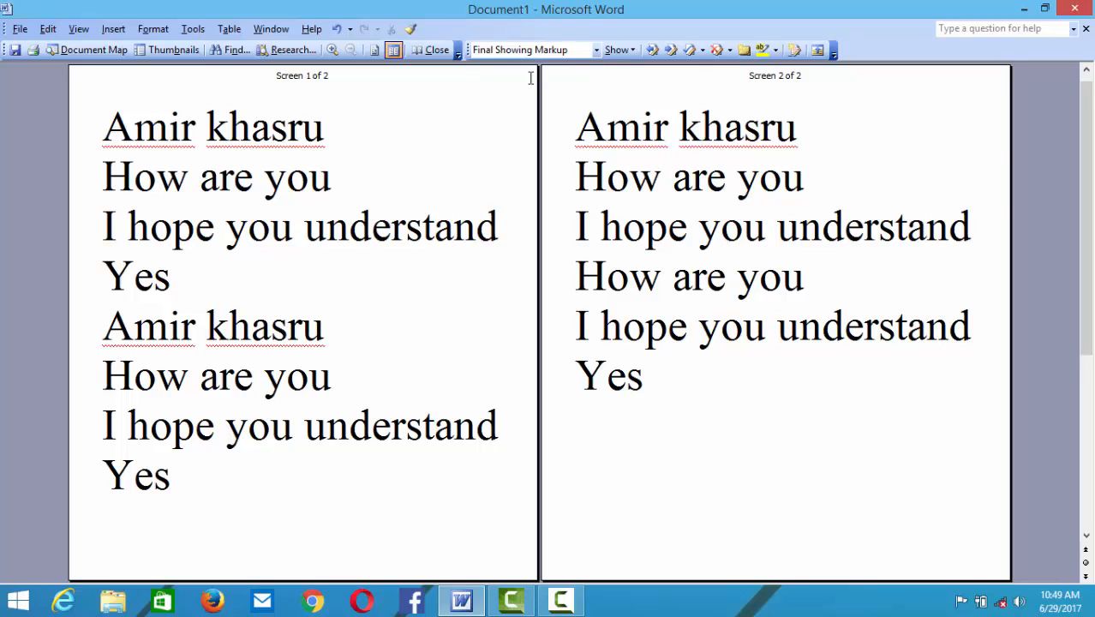
{"action": "left_click", "coordinate": [73, 30]}
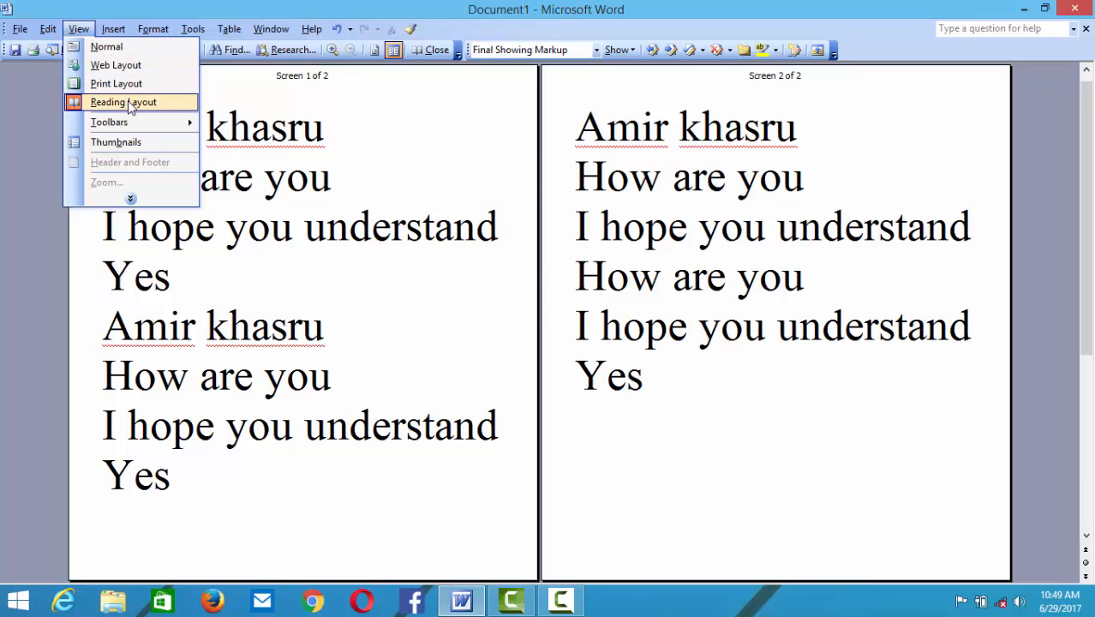
{"action": "mouse_move", "coordinate": [146, 123]}
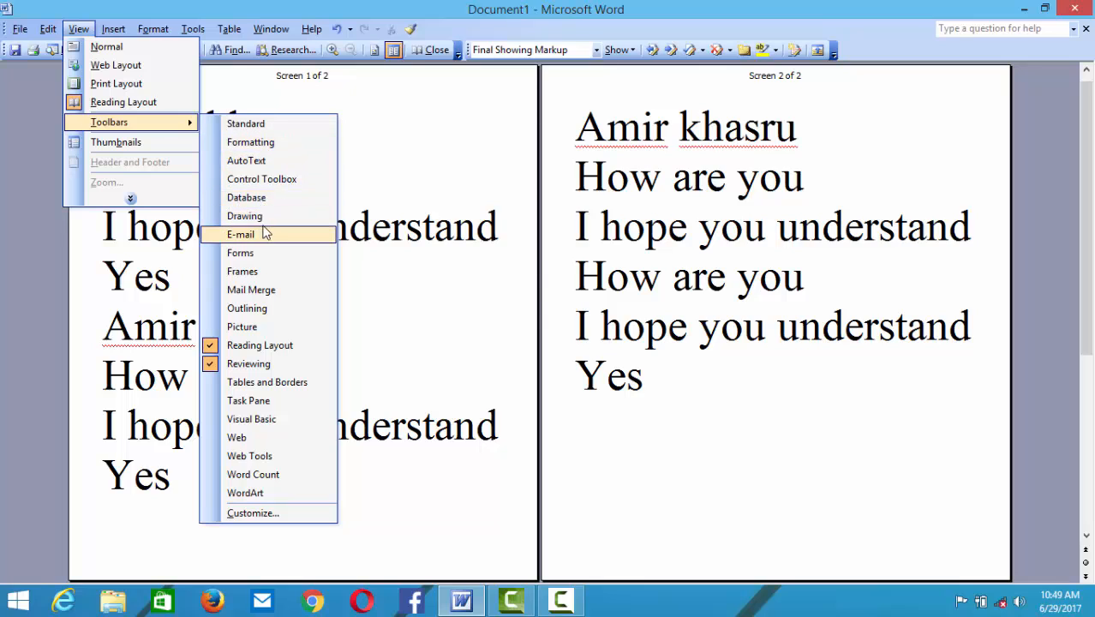
{"action": "left_click", "coordinate": [371, 329]}
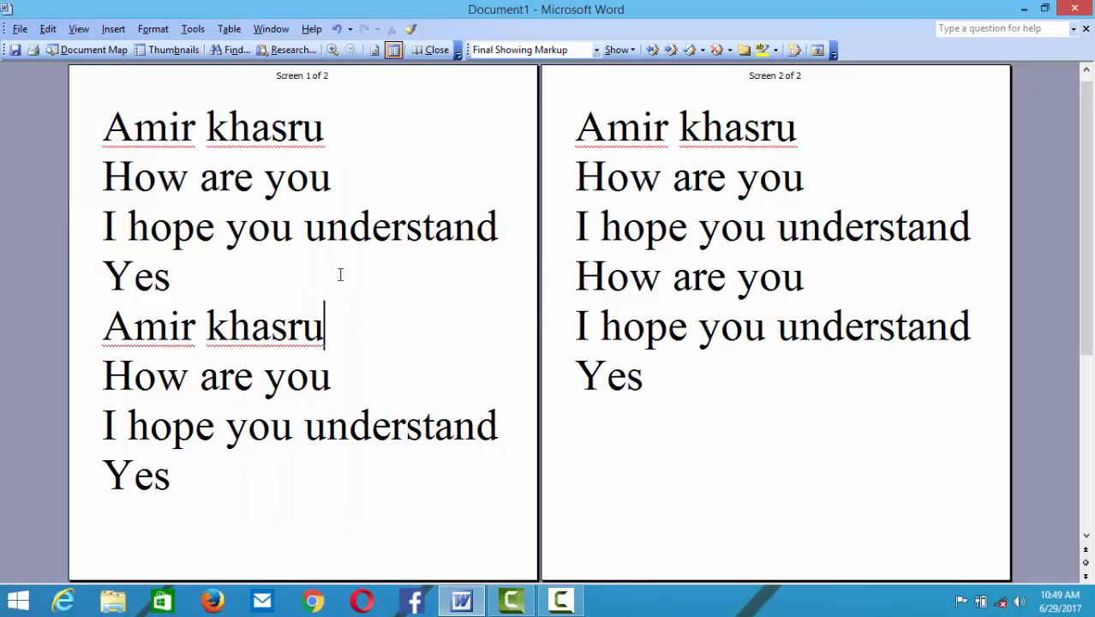
{"action": "left_click", "coordinate": [86, 33]}
- Return to Print Layout, float the menu bar, and dock Standard right, Formatting left
{"action": "left_click", "coordinate": [94, 81]}
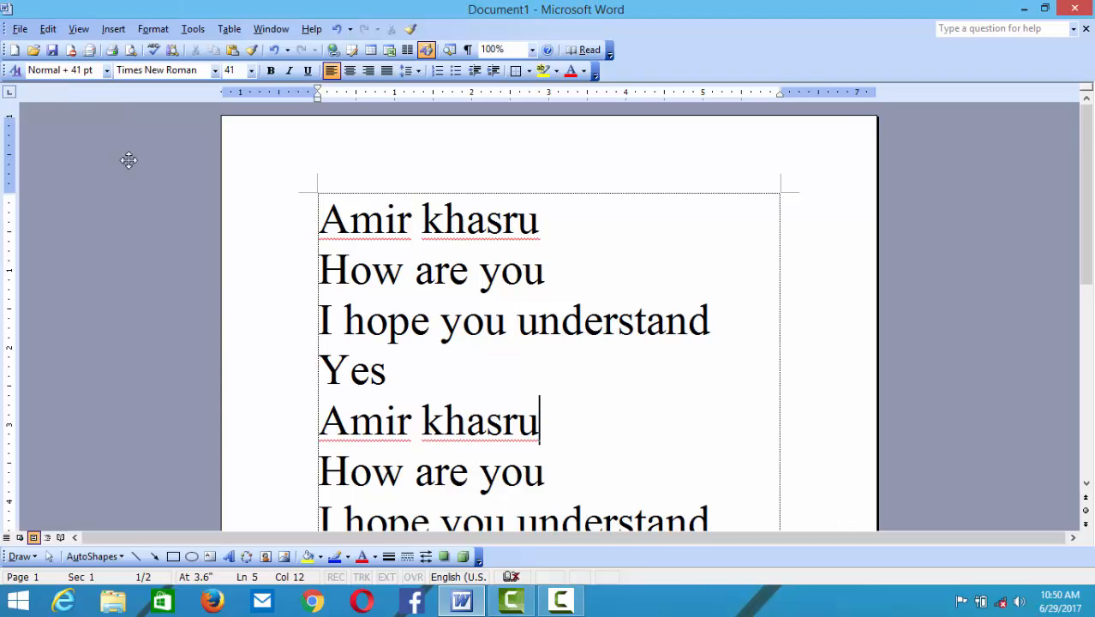
{"action": "left_click_drag", "start_coordinate": [129, 161], "coordinate": [387, 90]}
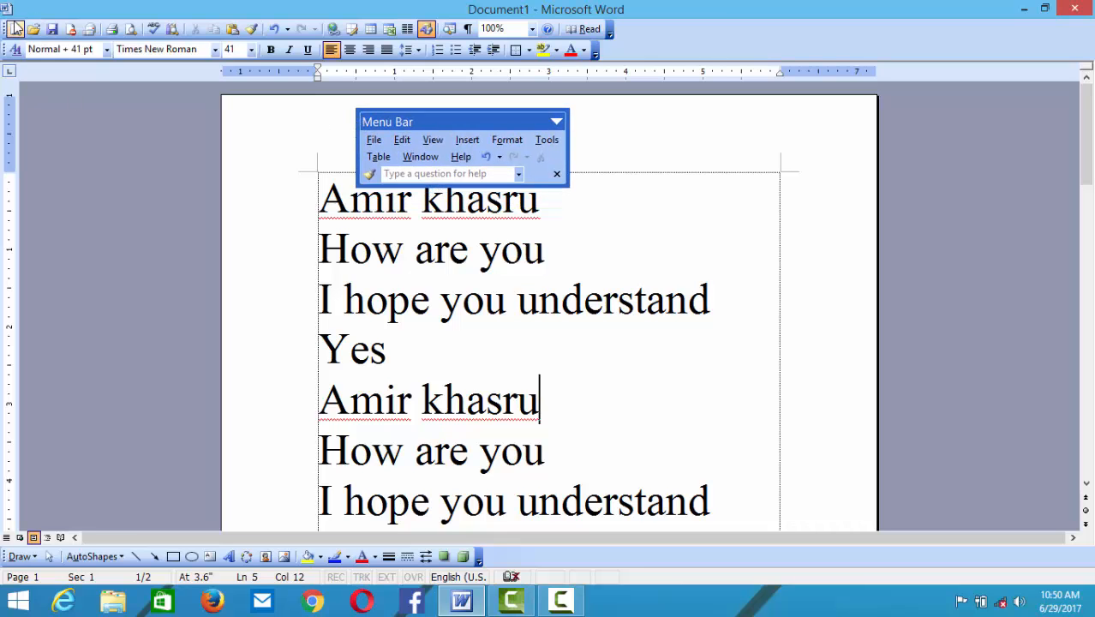
{"action": "left_click_drag", "start_coordinate": [15, 29], "coordinate": [156, 242]}
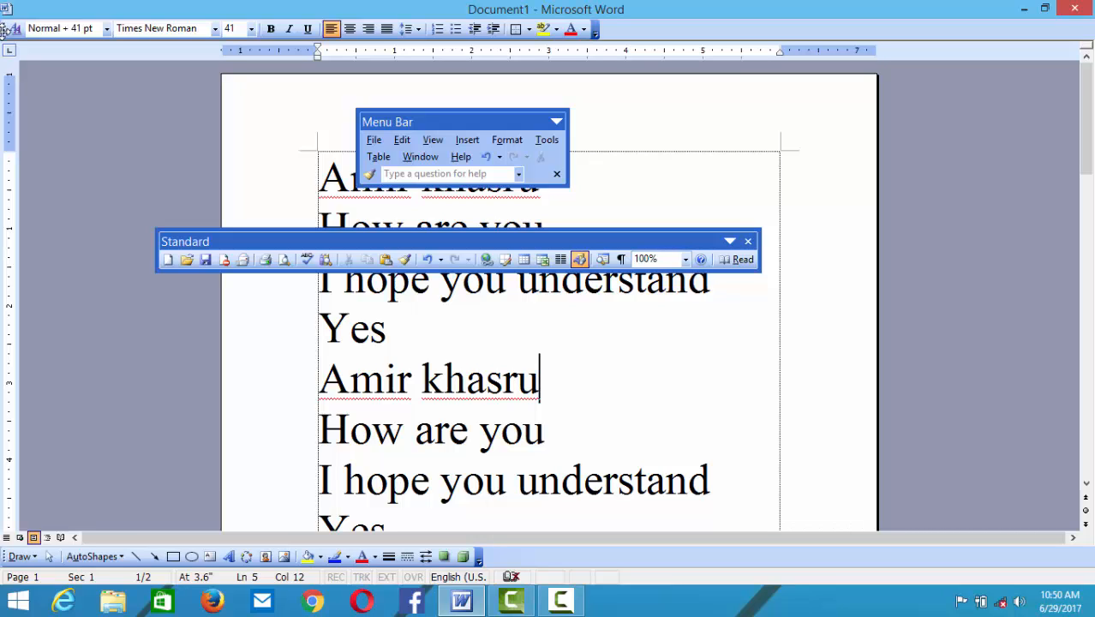
{"action": "left_click_drag", "start_coordinate": [3, 31], "coordinate": [150, 337]}
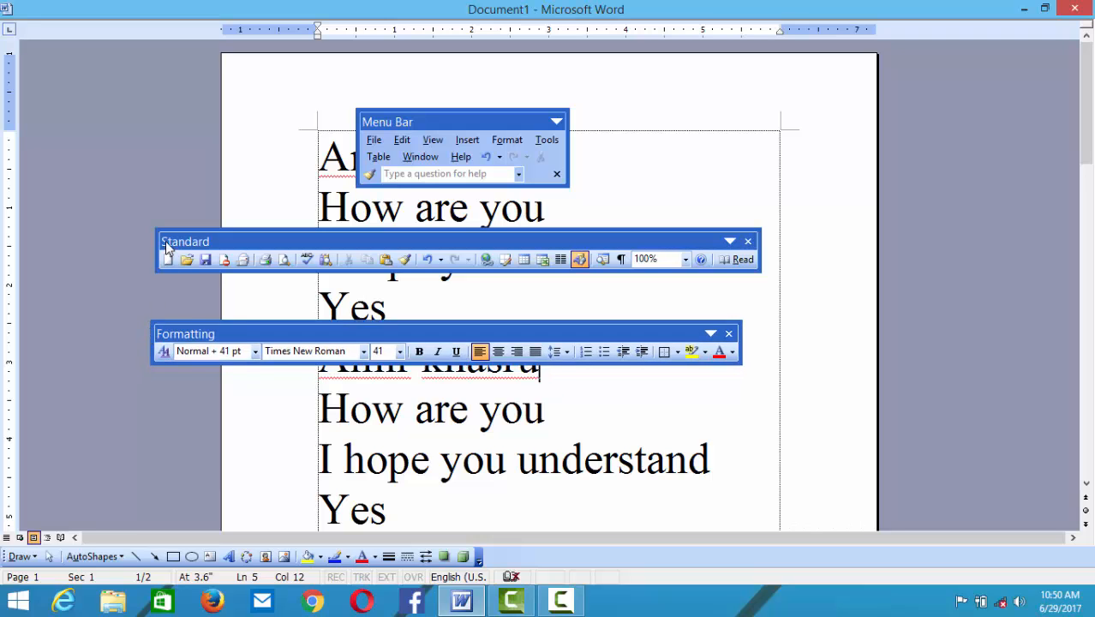
{"action": "left_click_drag", "start_coordinate": [169, 244], "coordinate": [1080, 201]}
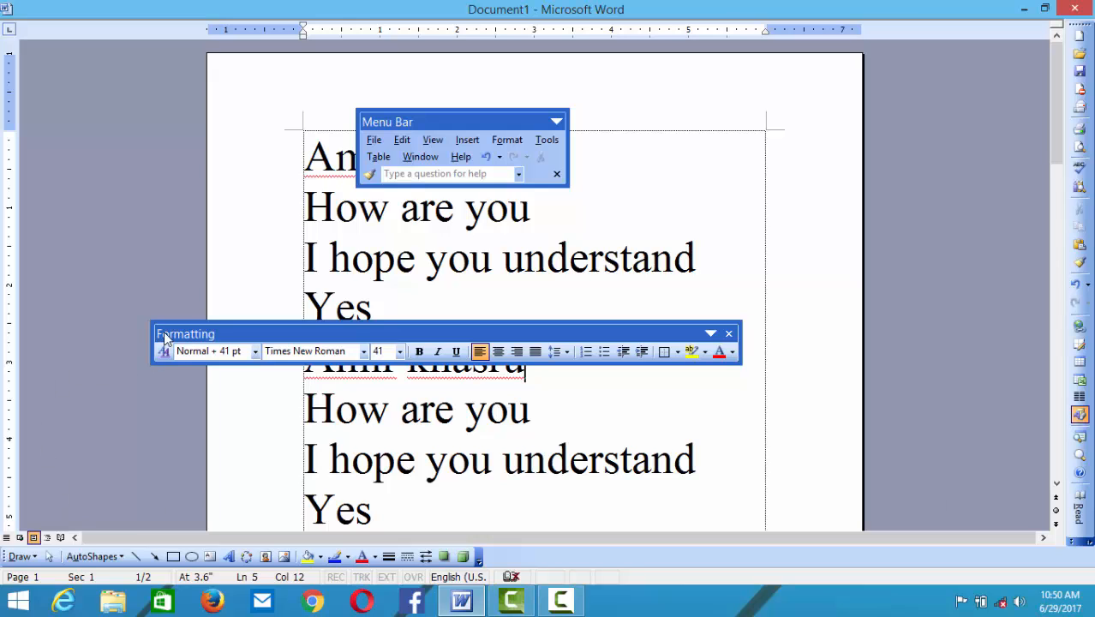
{"action": "left_click_drag", "start_coordinate": [165, 339], "coordinate": [2, 370]}
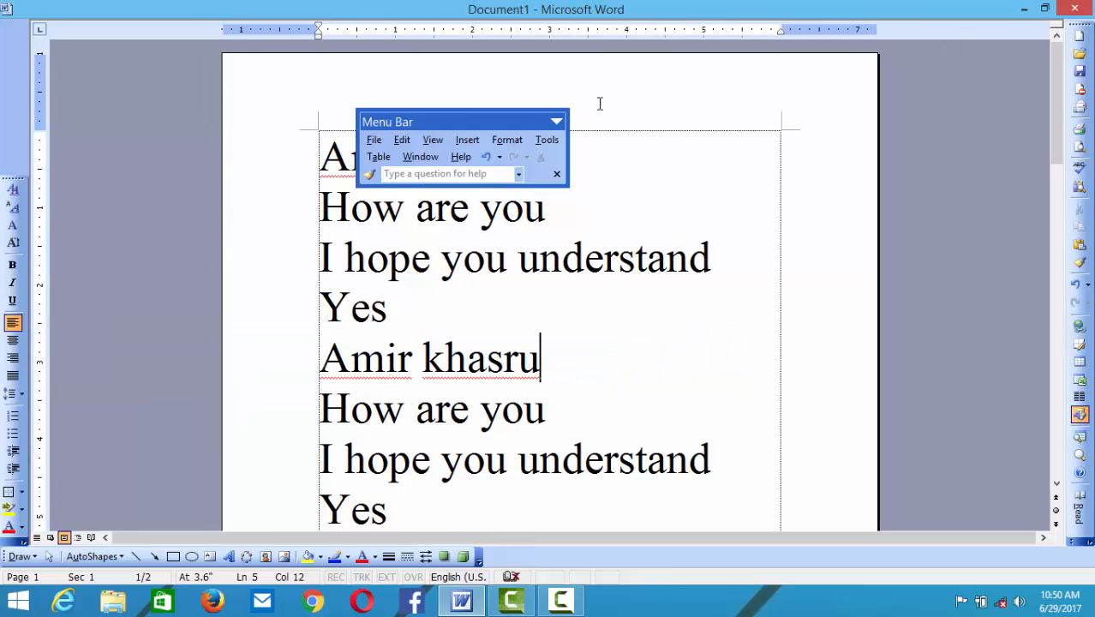
- Dock Formatting, Standard and the menu bar back at the top, then detach the Drawing toolbar
{"action": "mouse_move", "coordinate": [439, 122]}
{"action": "left_mouse_down"}
{"action": "mouse_move", "coordinate": [518, 173]}
{"action": "mouse_move", "coordinate": [528, 542]}
{"action": "left_mouse_up"}
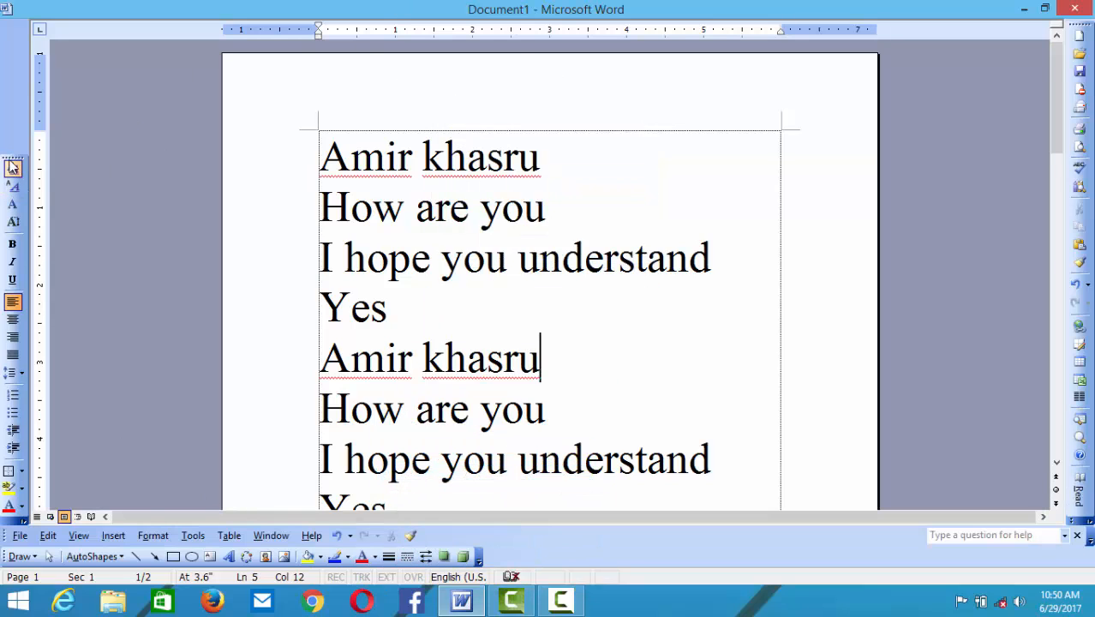
{"action": "left_click_drag", "start_coordinate": [13, 161], "coordinate": [110, 17]}
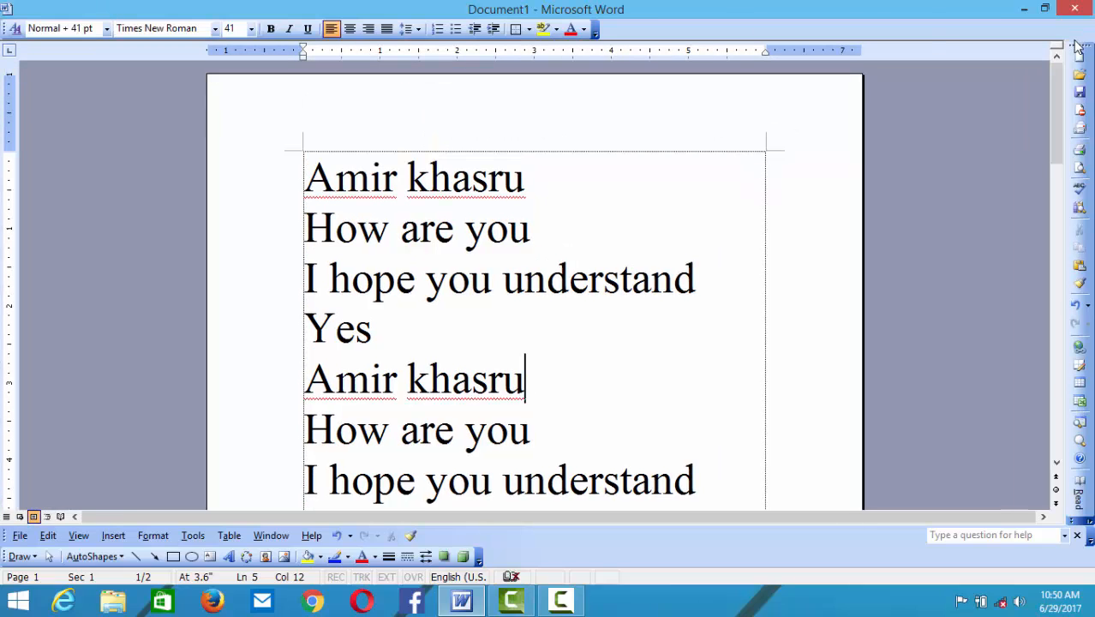
{"action": "left_click_drag", "start_coordinate": [1079, 43], "coordinate": [103, 10]}
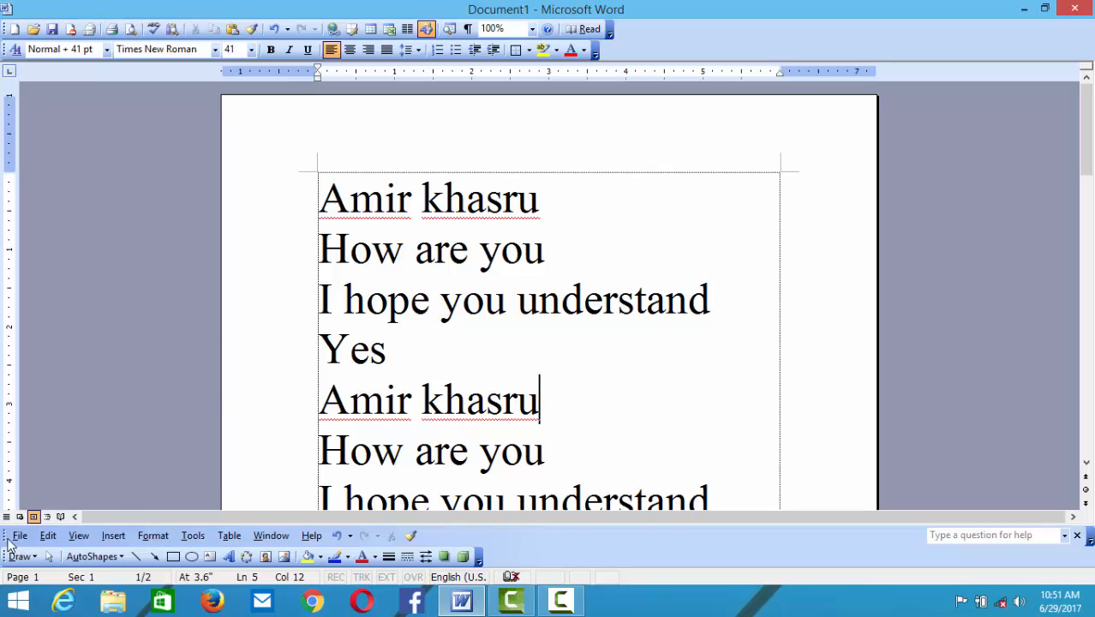
{"action": "left_click", "coordinate": [19, 536]}
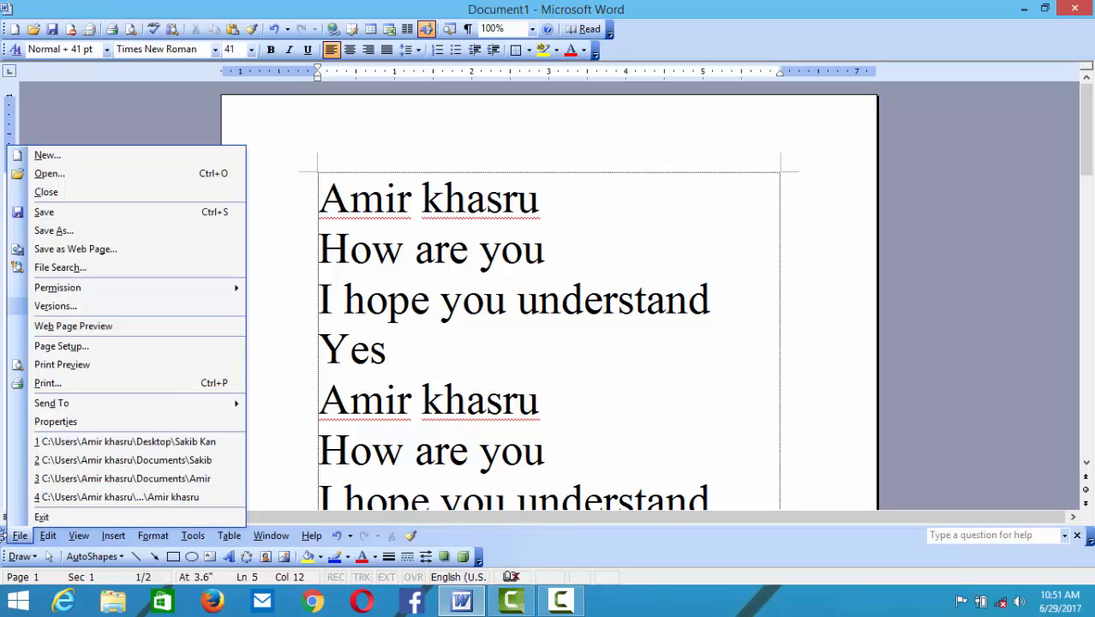
{"action": "left_click", "coordinate": [7, 539]}
{"action": "left_click_drag", "start_coordinate": [5, 536], "coordinate": [7, 29]}
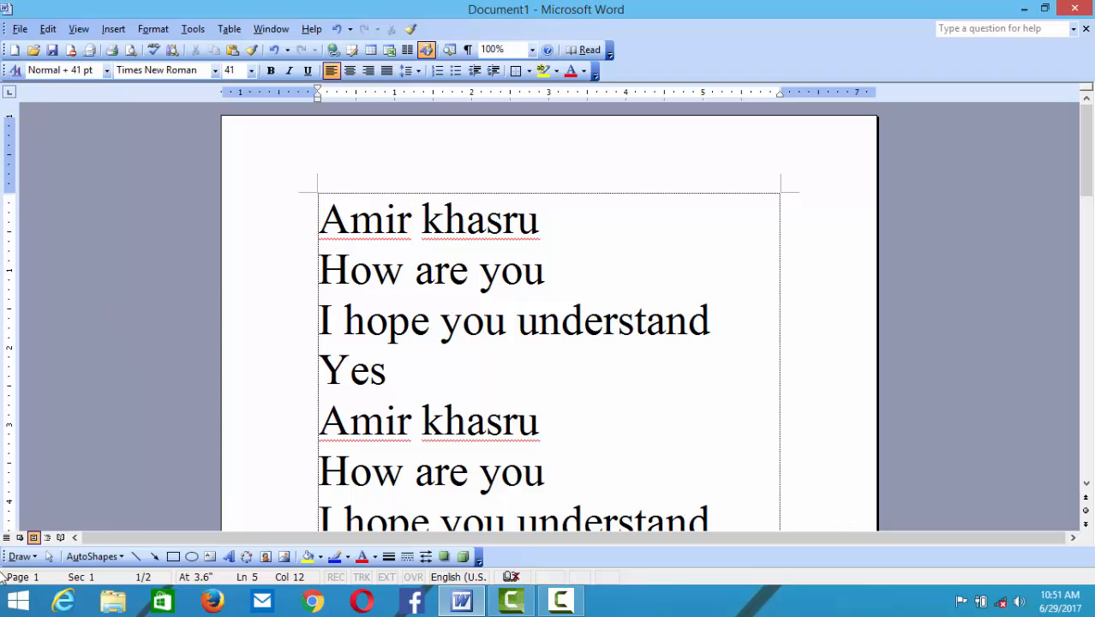
{"action": "mouse_move", "coordinate": [5, 557]}
{"action": "left_mouse_down"}
{"action": "mouse_move", "coordinate": [103, 520]}
{"action": "mouse_move", "coordinate": [302, 408]}
{"action": "mouse_move", "coordinate": [298, 381]}
{"action": "mouse_move", "coordinate": [149, 397]}
{"action": "mouse_move", "coordinate": [22, 566]}
{"action": "mouse_move", "coordinate": [3, 561]}
{"action": "left_mouse_up"}
{"action": "left_click", "coordinate": [84, 28]}
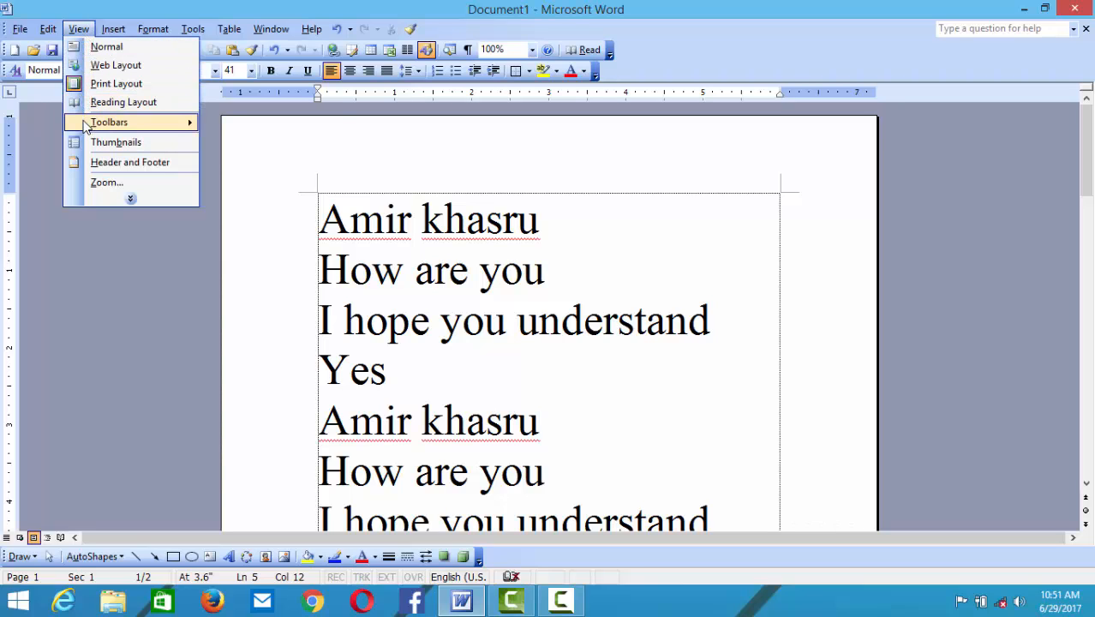
{"action": "mouse_move", "coordinate": [121, 125]}
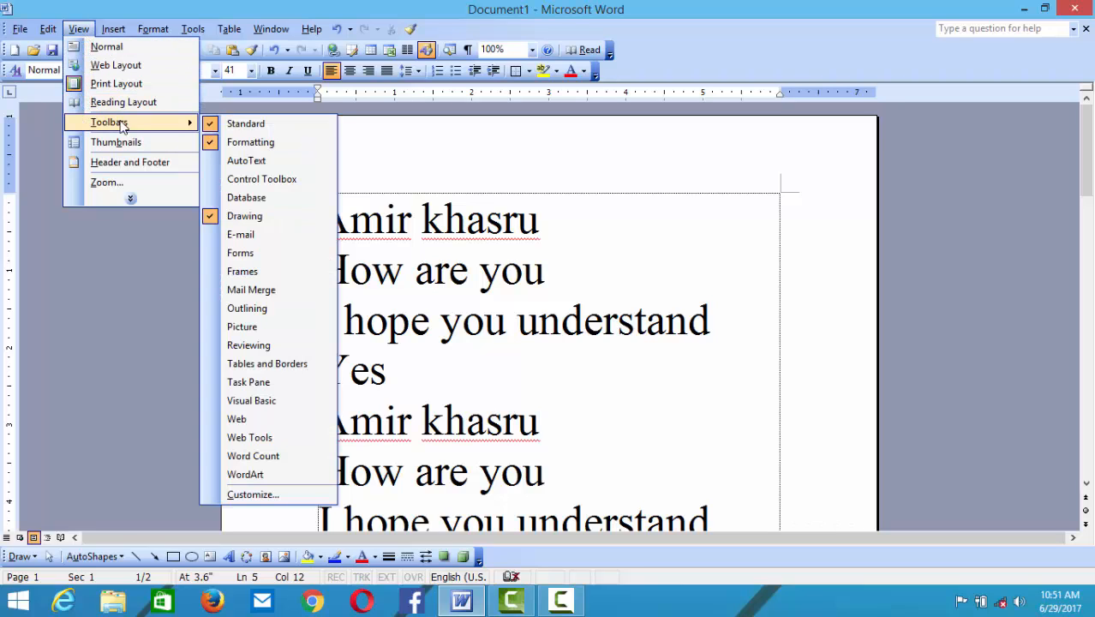
{"action": "left_click", "coordinate": [210, 123]}
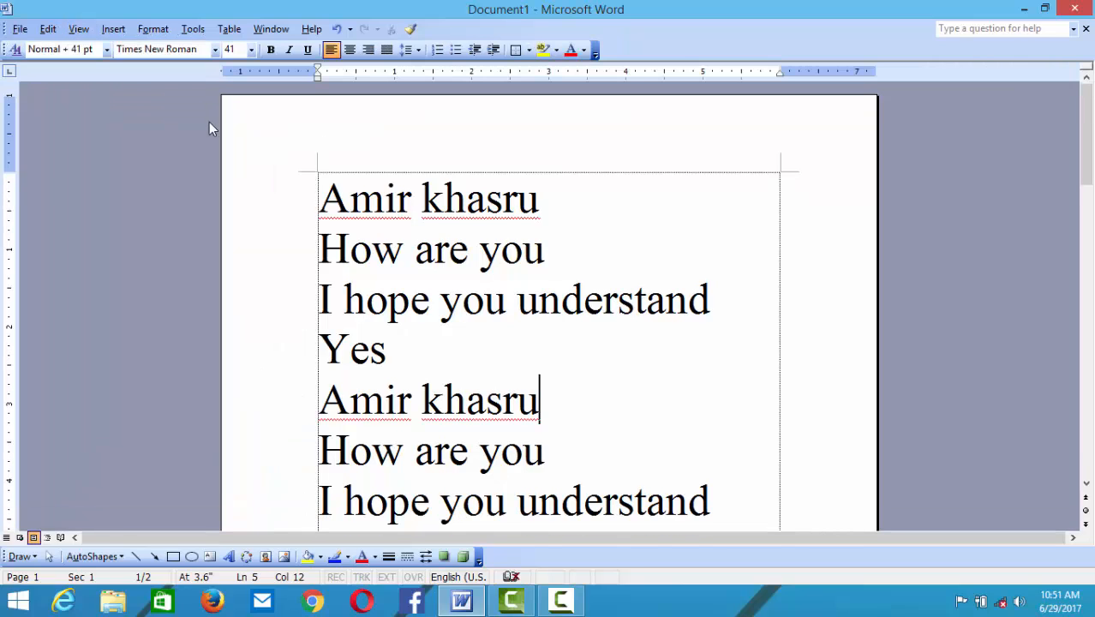
{"action": "left_click", "coordinate": [77, 30]}
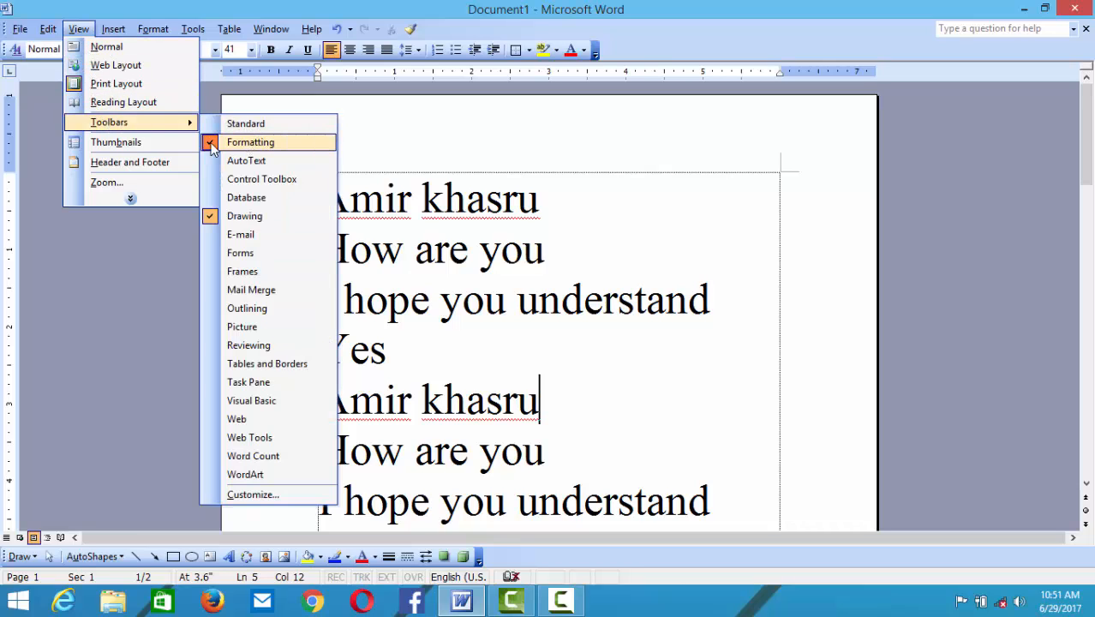
{"action": "left_click", "coordinate": [205, 147]}
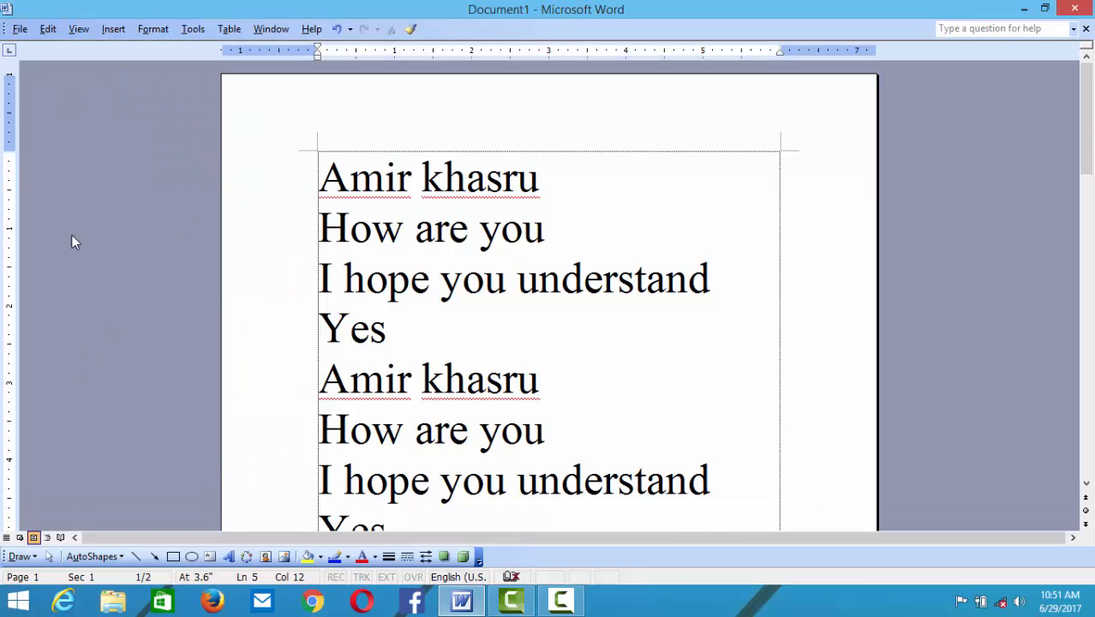
{"action": "left_click", "coordinate": [65, 29]}
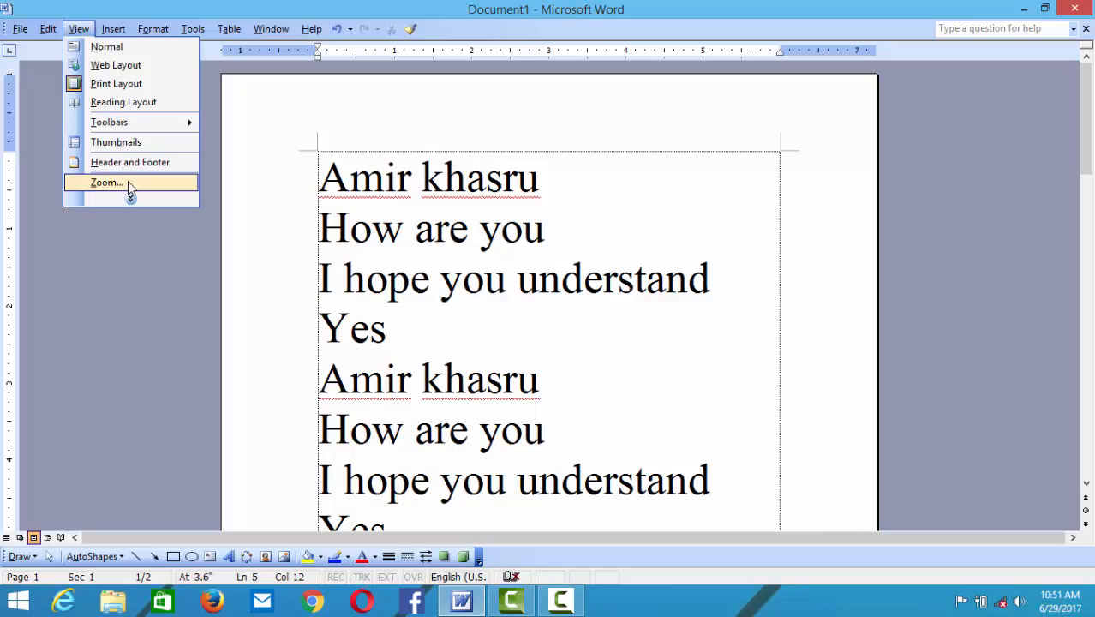
{"action": "mouse_move", "coordinate": [151, 123]}
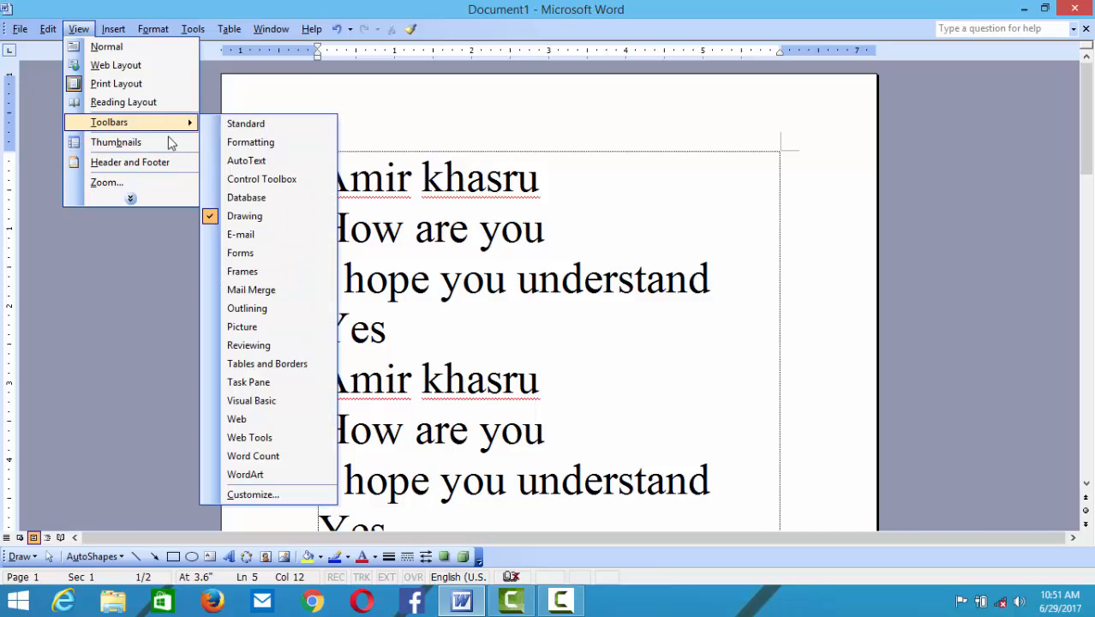
{"action": "left_click", "coordinate": [212, 216]}
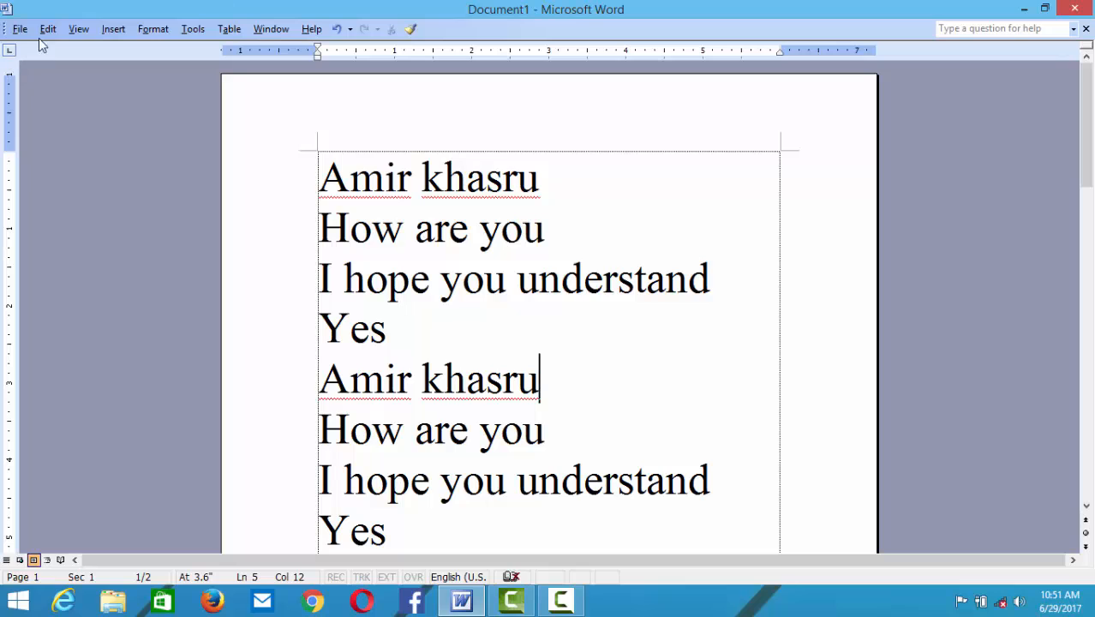
{"action": "left_click", "coordinate": [78, 28]}
{"action": "mouse_move", "coordinate": [102, 124]}
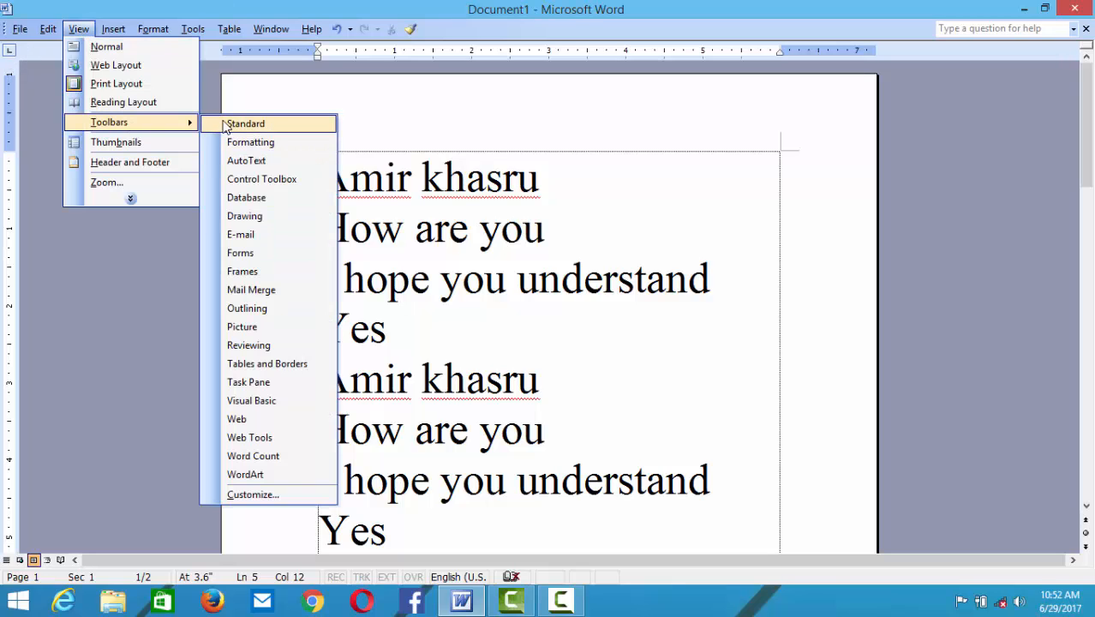
{"action": "left_click", "coordinate": [280, 132]}
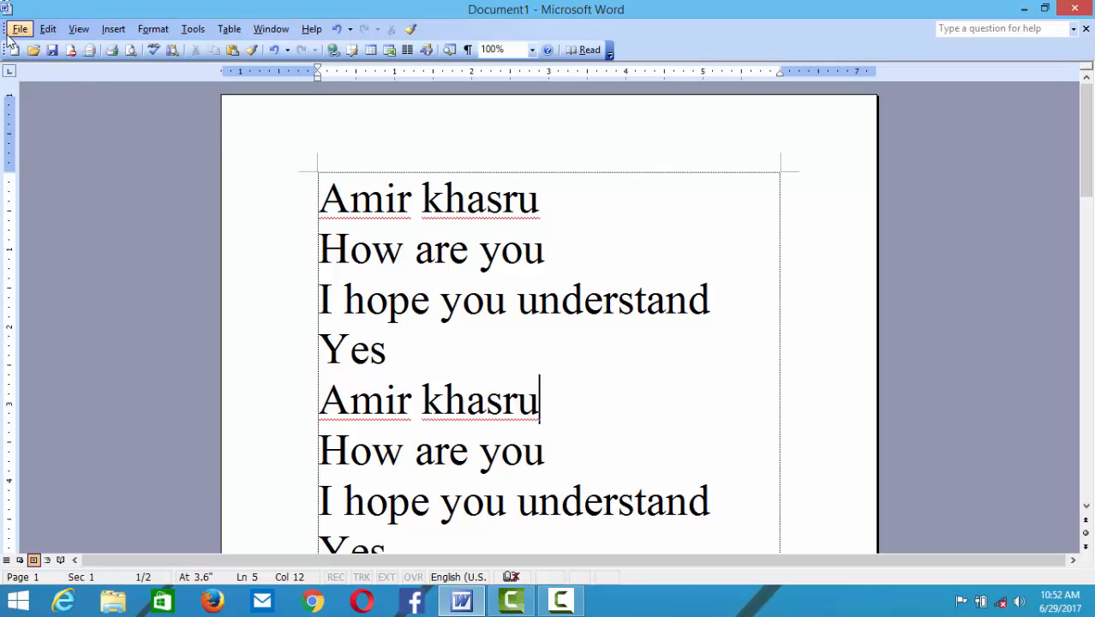
{"action": "left_click", "coordinate": [77, 30]}
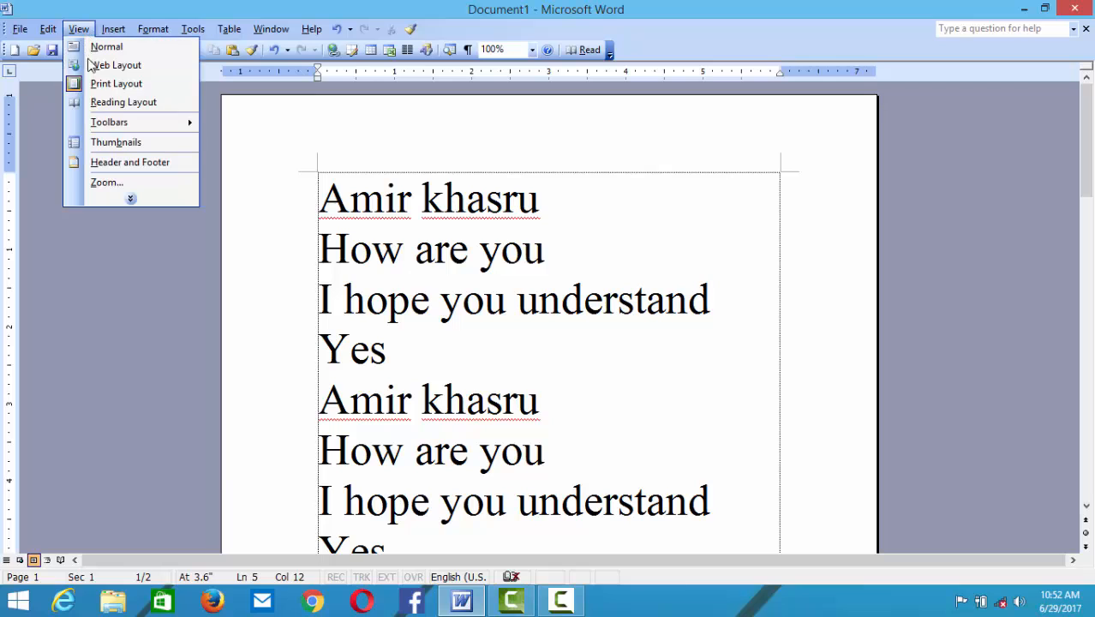
{"action": "mouse_move", "coordinate": [114, 121]}
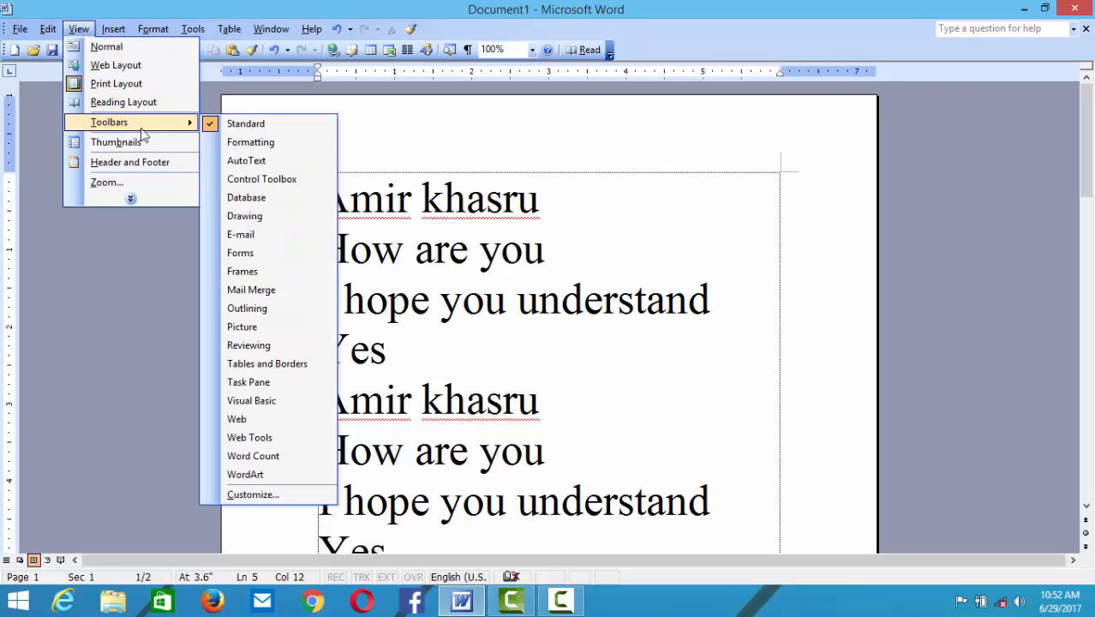
{"action": "left_click", "coordinate": [227, 147]}
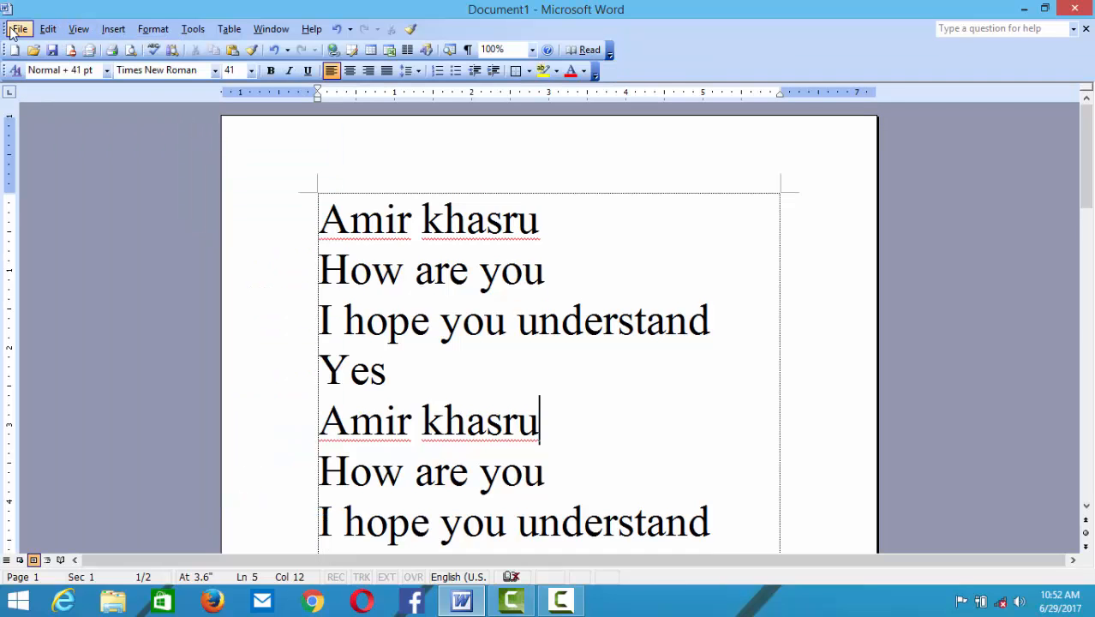
{"action": "left_click", "coordinate": [77, 30]}
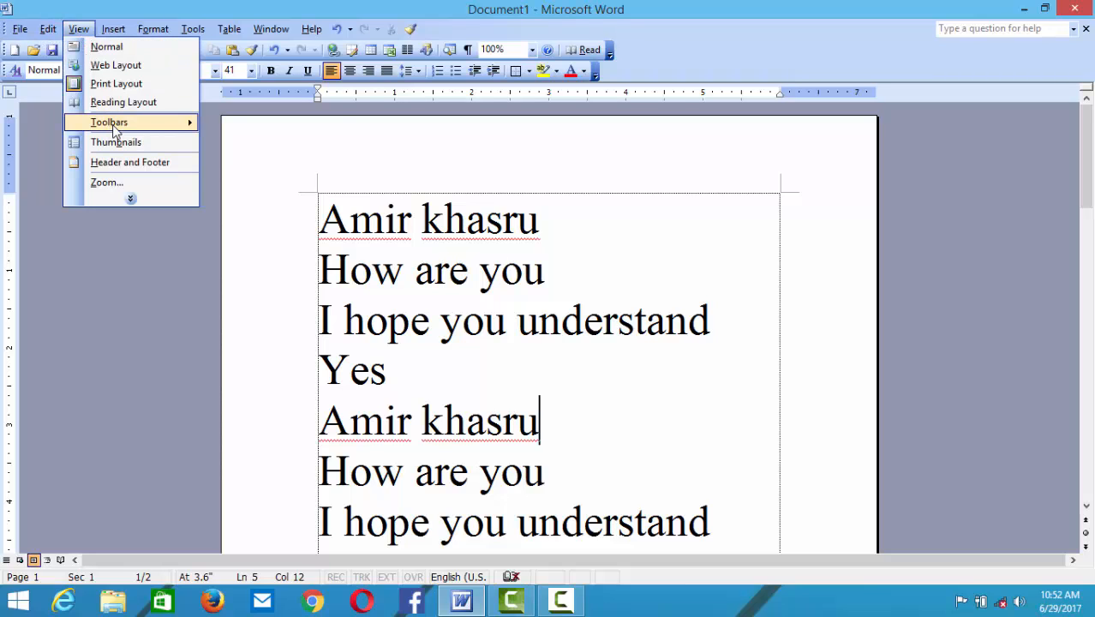
{"action": "mouse_move", "coordinate": [183, 130]}
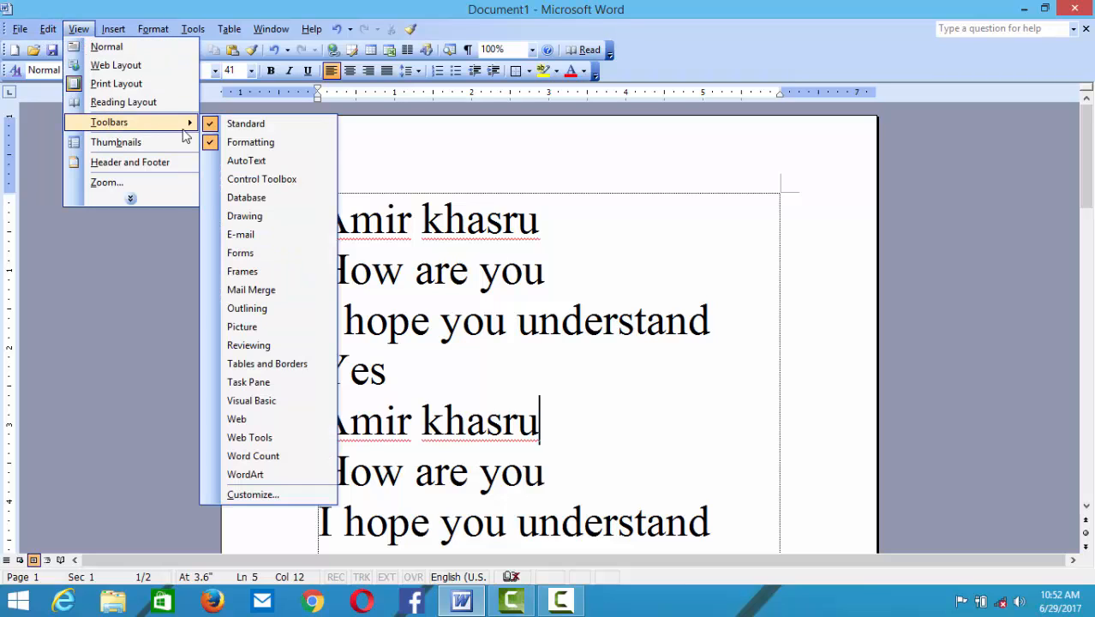
{"action": "left_click", "coordinate": [232, 218]}
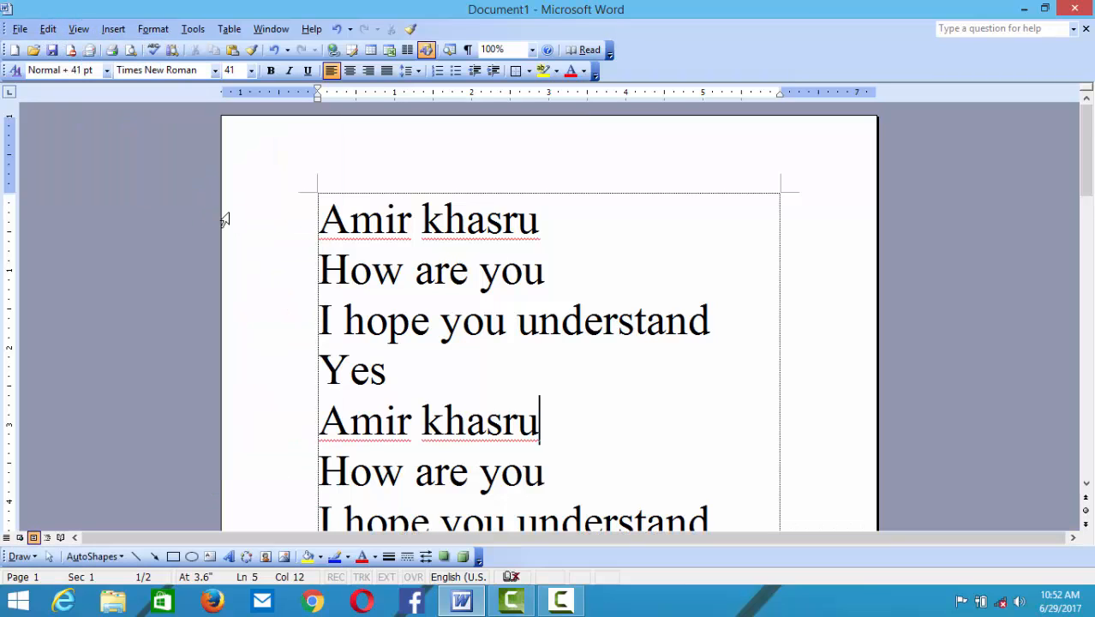
{"action": "left_click", "coordinate": [75, 30]}
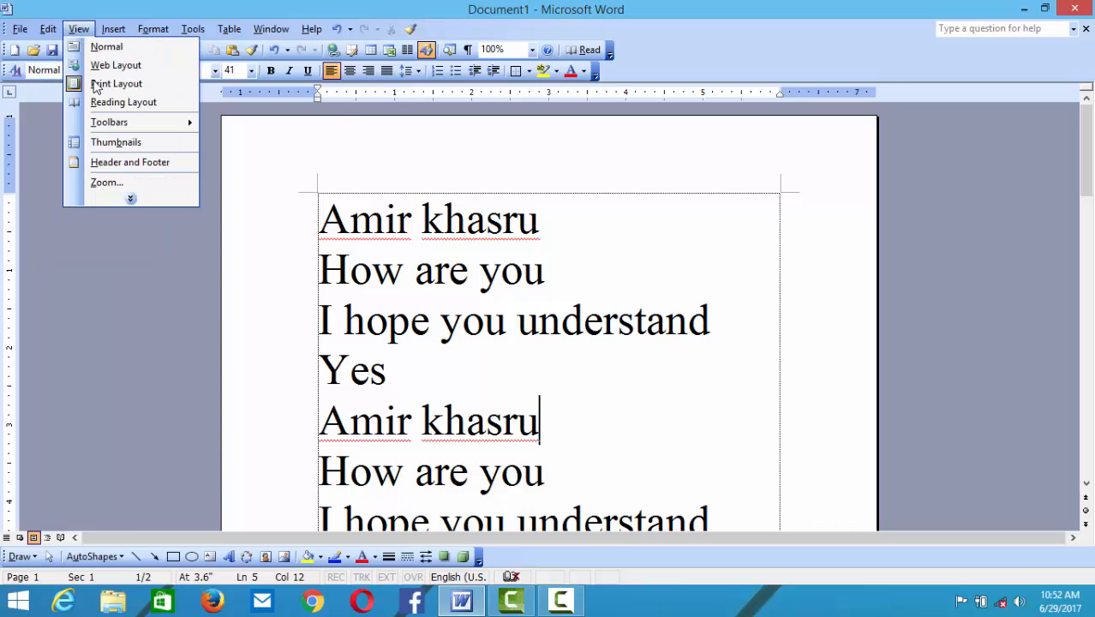
{"action": "mouse_move", "coordinate": [129, 125]}
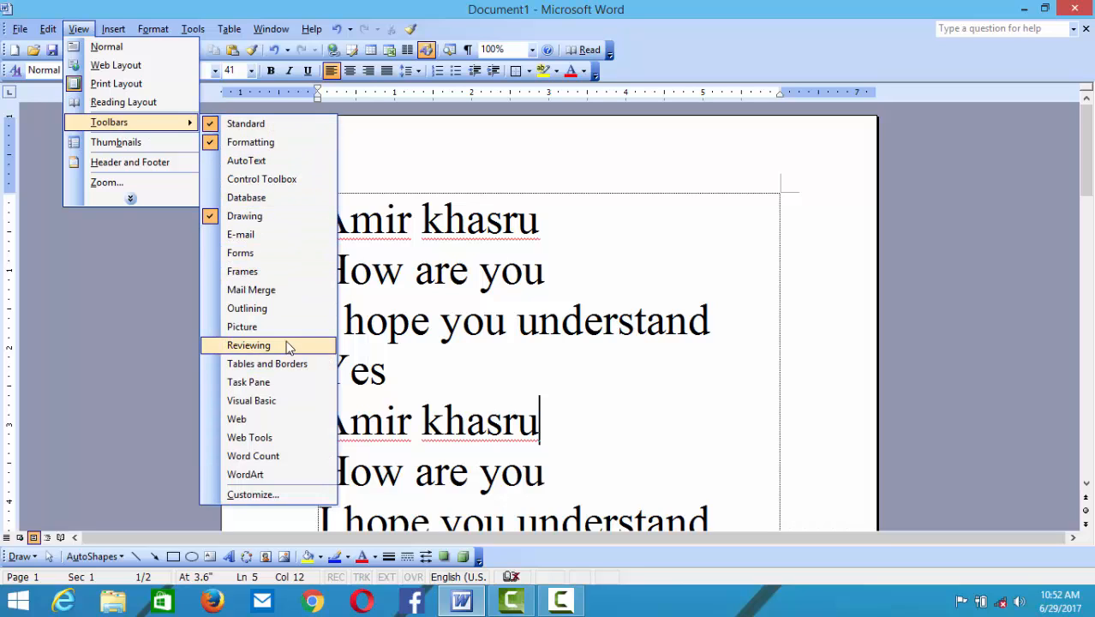
- Show the Picture toolbar, move it over the text, then close it
{"action": "left_click", "coordinate": [218, 330]}
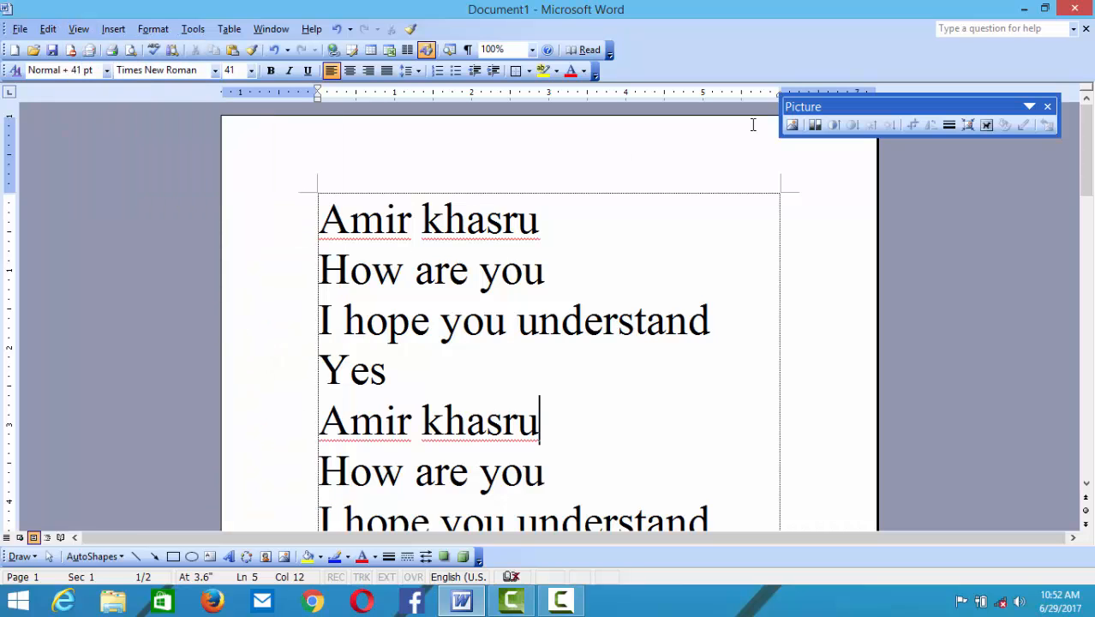
{"action": "left_click_drag", "start_coordinate": [894, 106], "coordinate": [234, 172]}
{"action": "left_click", "coordinate": [368, 169]}
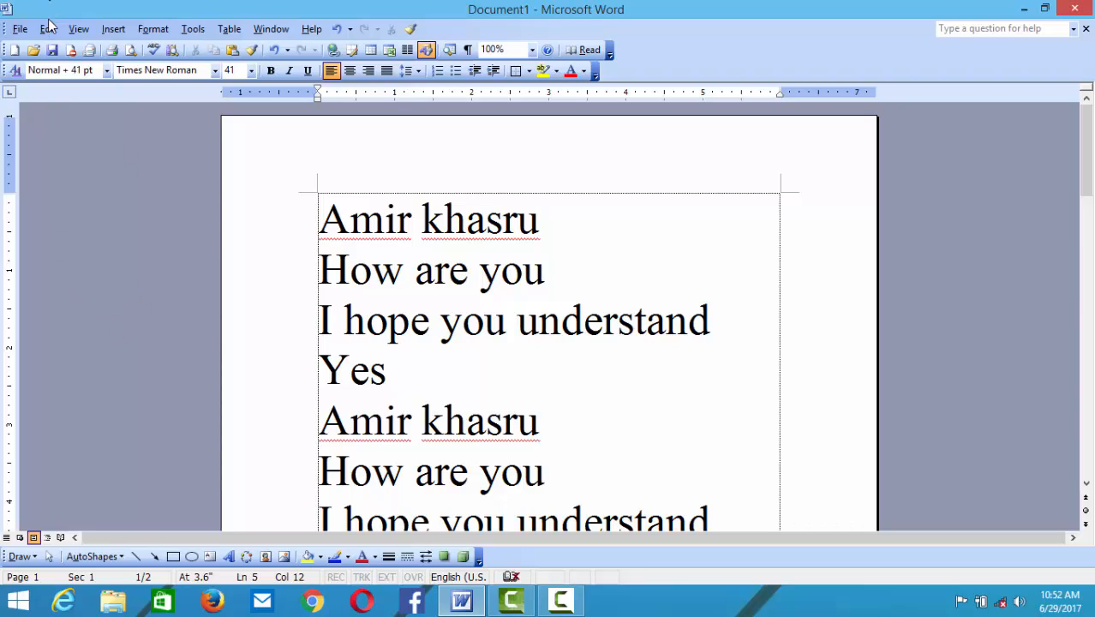
- Open the Customize dialog from View > Toolbars
{"action": "left_click", "coordinate": [78, 30]}
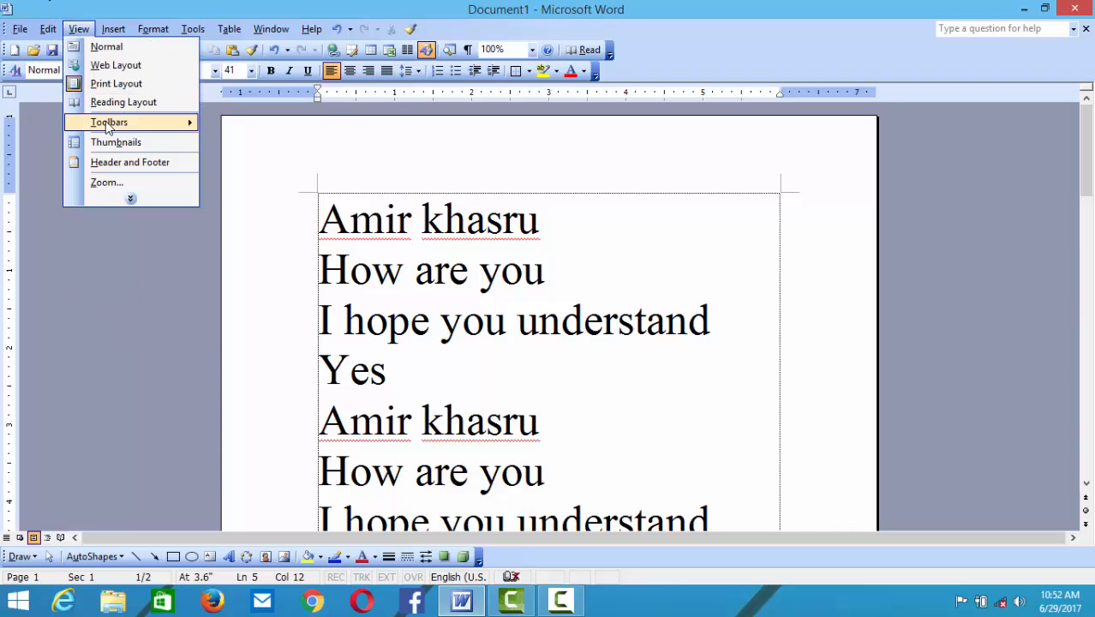
{"action": "mouse_move", "coordinate": [193, 122]}
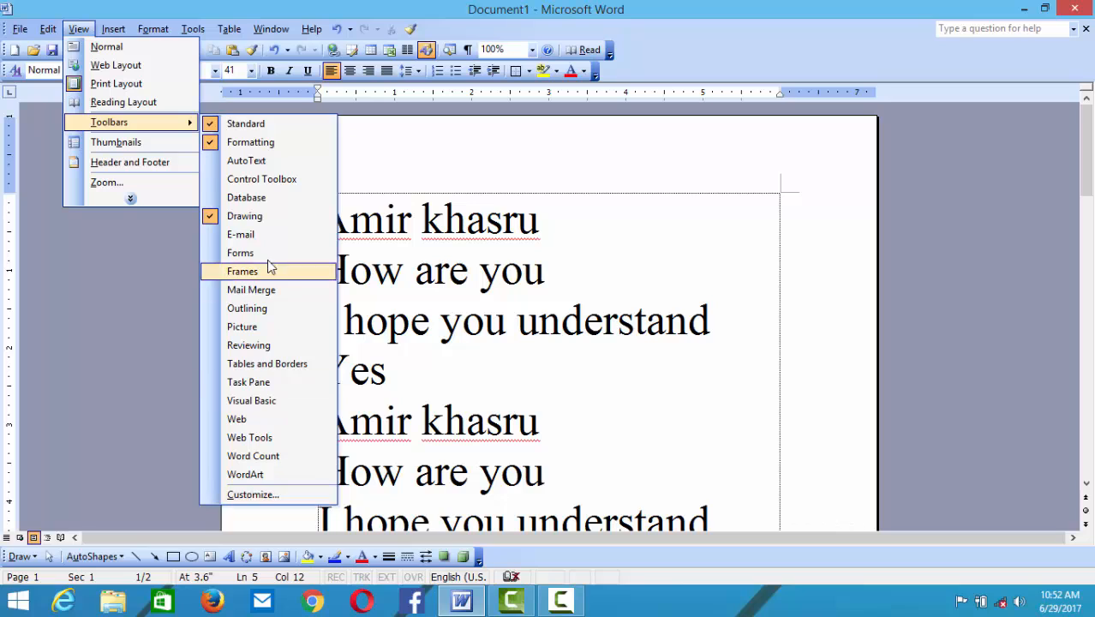
{"action": "left_click", "coordinate": [250, 494]}
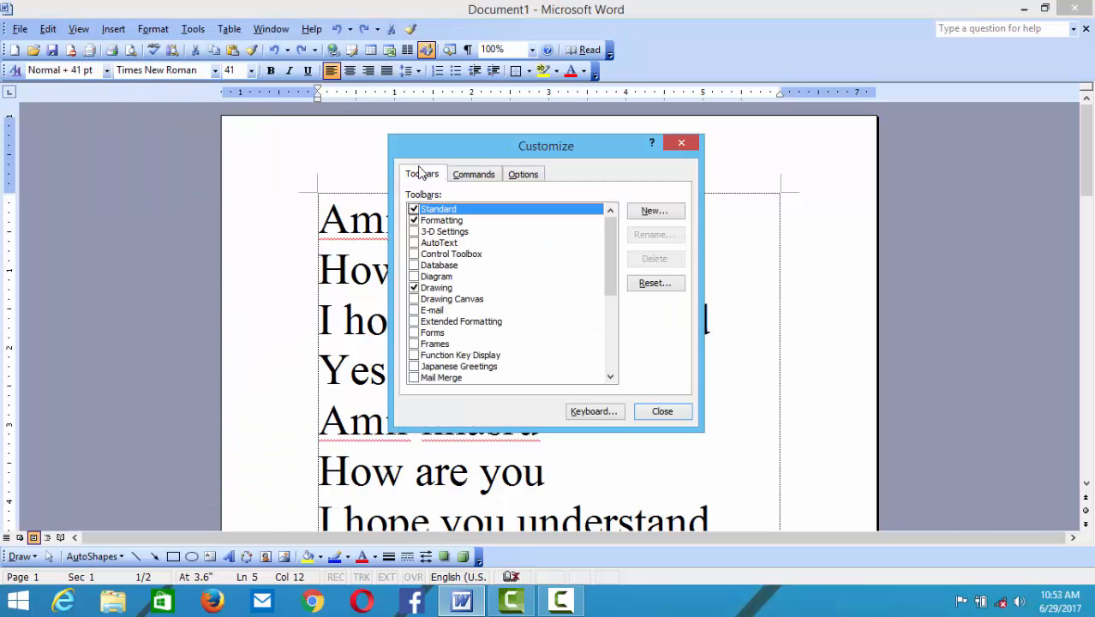
- Move the Customize dialog right and toggle Standard, Formatting and Drawing off and back on
{"action": "left_click_drag", "start_coordinate": [475, 154], "coordinate": [701, 212]}
{"action": "left_click", "coordinate": [635, 269]}
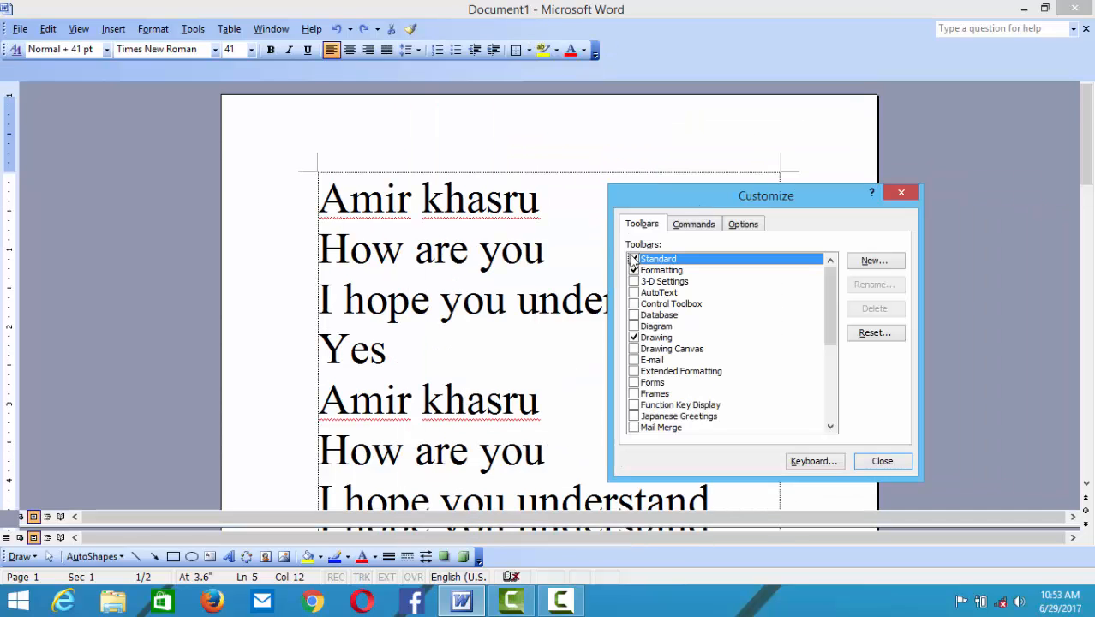
{"action": "left_click", "coordinate": [634, 269]}
{"action": "left_click", "coordinate": [634, 270]}
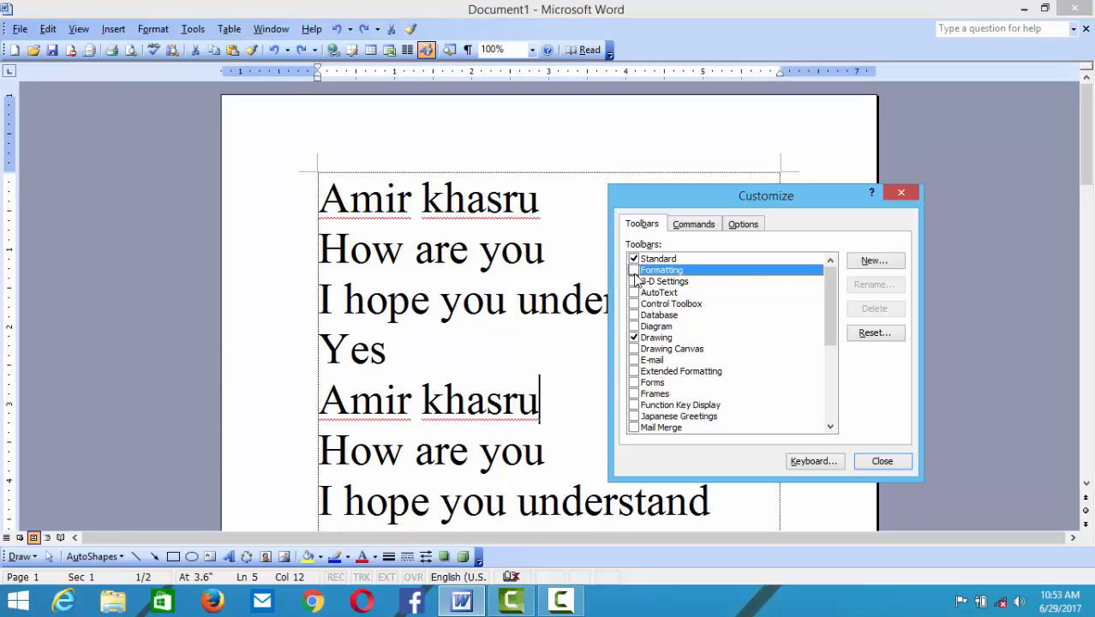
{"action": "left_click", "coordinate": [634, 270]}
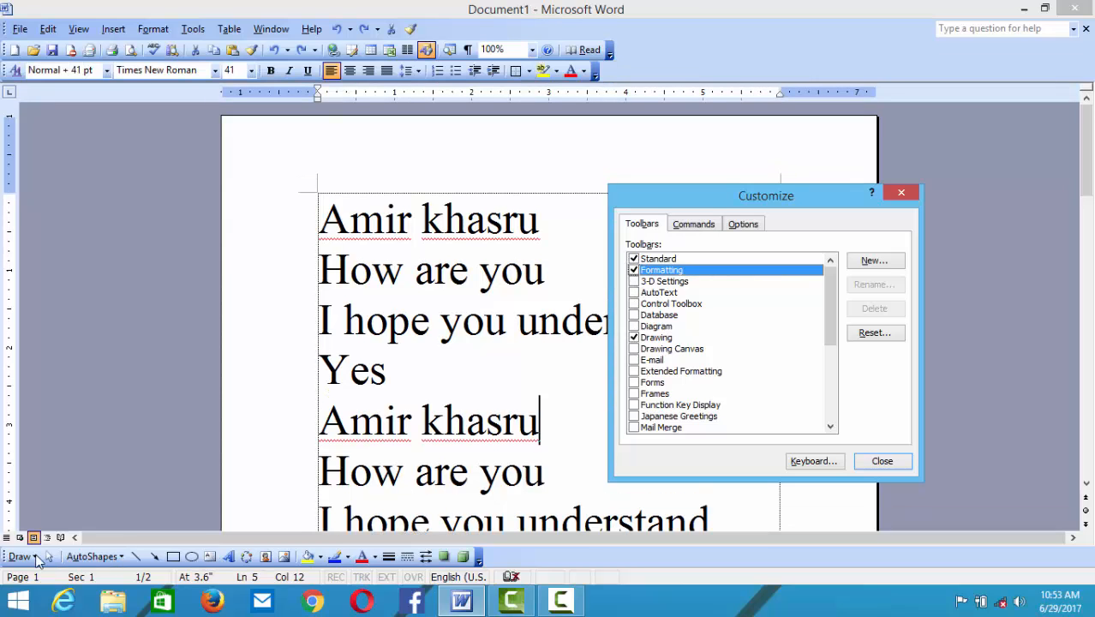
{"action": "left_click", "coordinate": [635, 339]}
{"action": "left_click", "coordinate": [634, 339]}
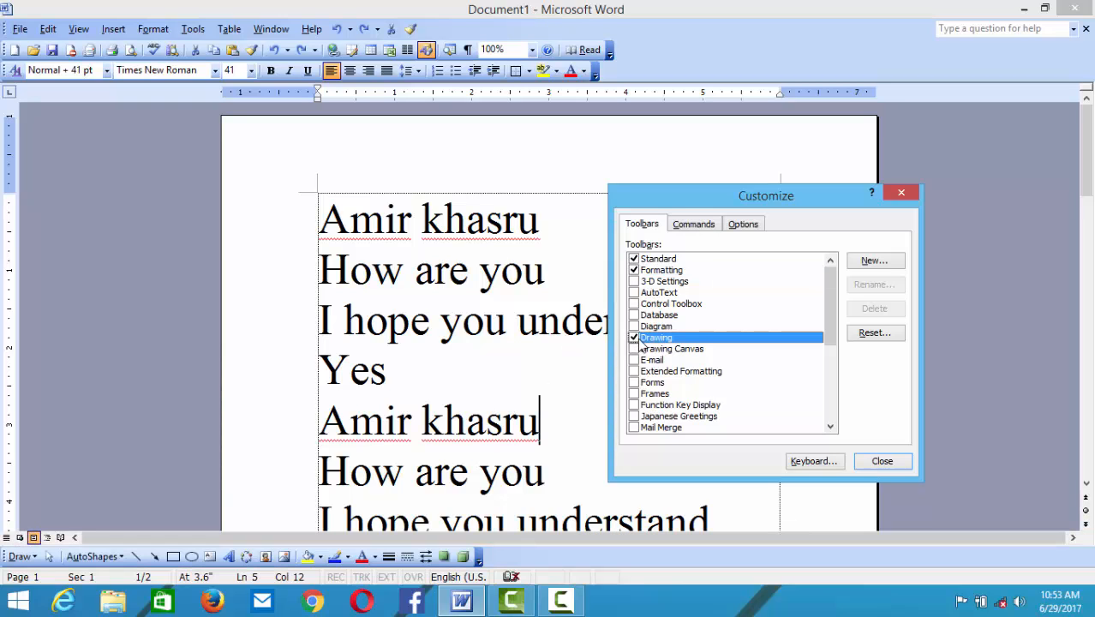
- Create a new custom toolbar, replacing the default "Custom 1" name, and drag it over the text
{"action": "left_click", "coordinate": [871, 261]}
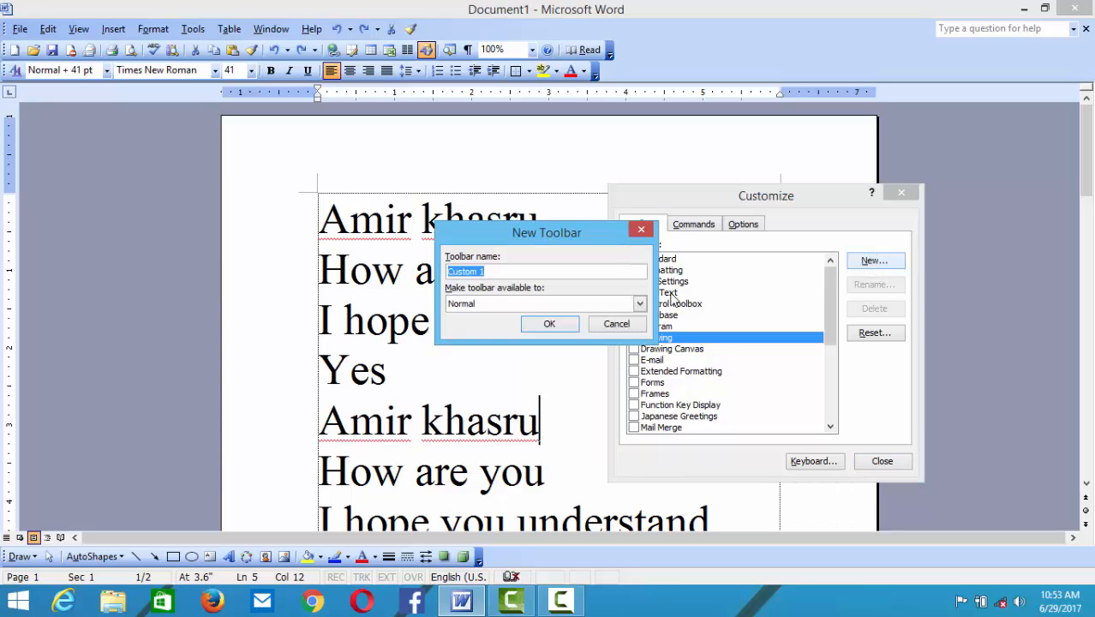
{"action": "key", "text": "BackSpace"}
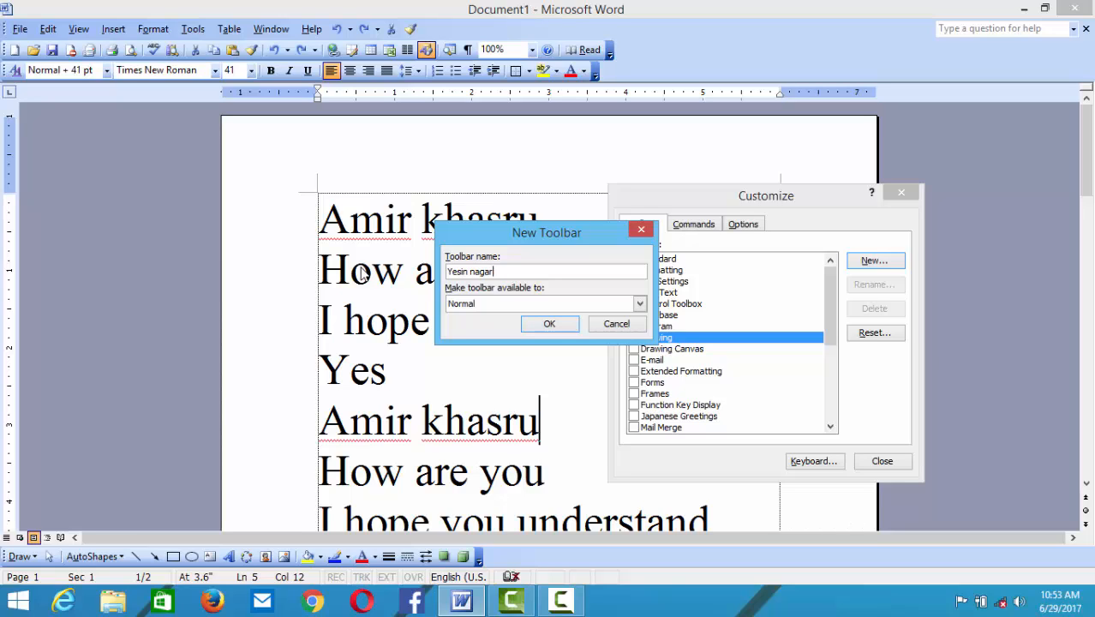
{"action": "left_click", "coordinate": [548, 324]}
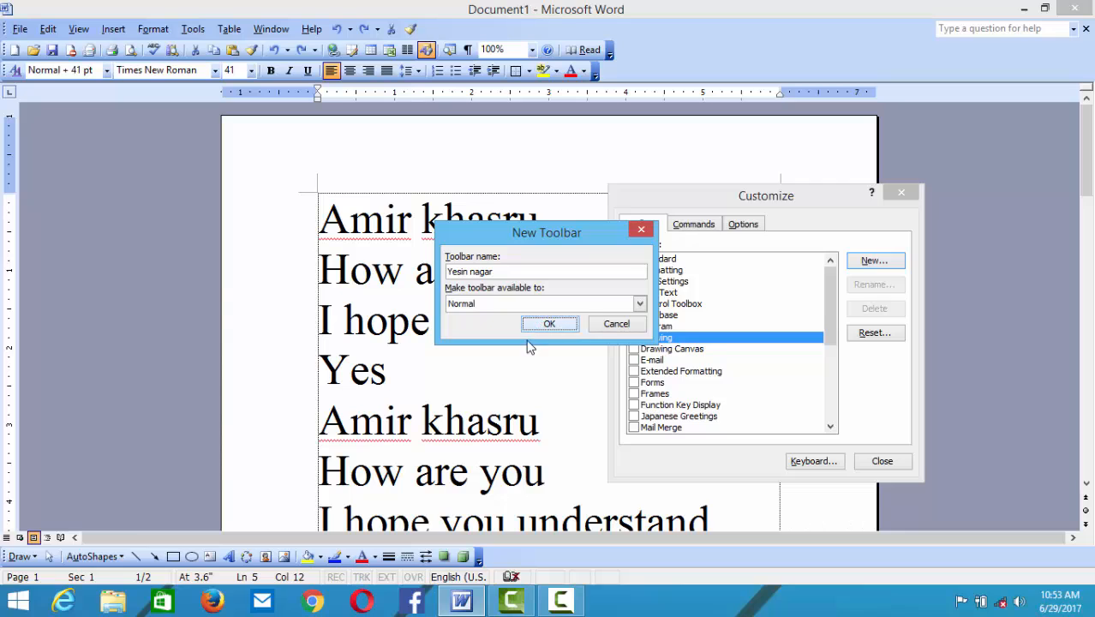
{"action": "left_click_drag", "start_coordinate": [582, 358], "coordinate": [450, 365]}
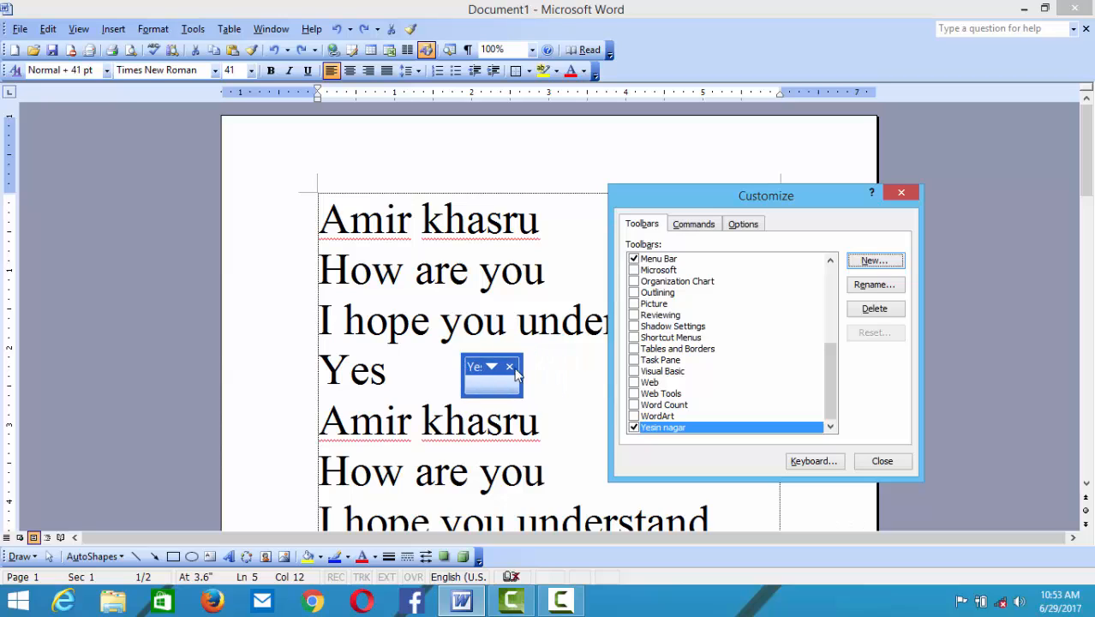
- From the File commands, add New, Open and Close All to the custom toolbar
{"action": "left_click", "coordinate": [706, 226]}
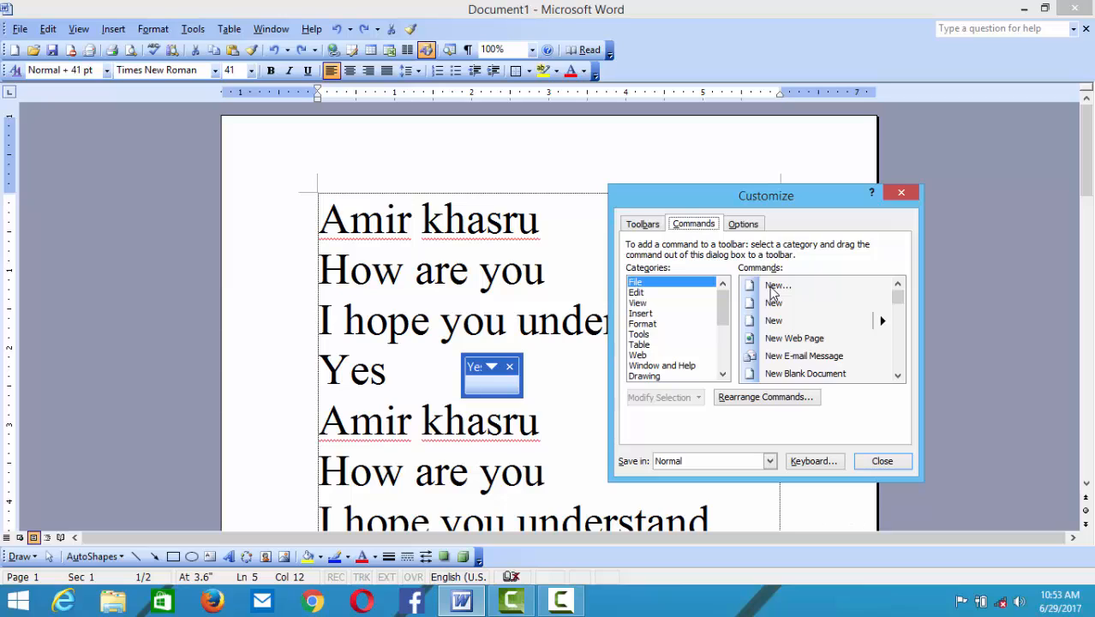
{"action": "left_click_drag", "start_coordinate": [774, 293], "coordinate": [485, 396]}
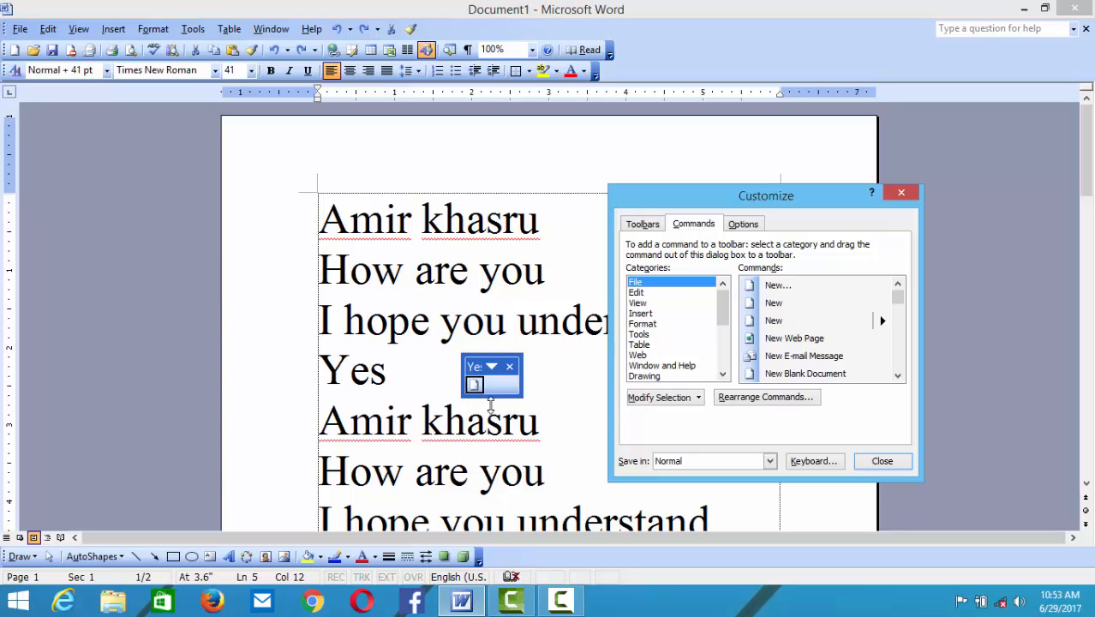
{"action": "left_click", "coordinate": [897, 374]}
{"action": "double_click", "coordinate": [897, 374]}
{"action": "left_click_drag", "start_coordinate": [810, 339], "coordinate": [483, 377]}
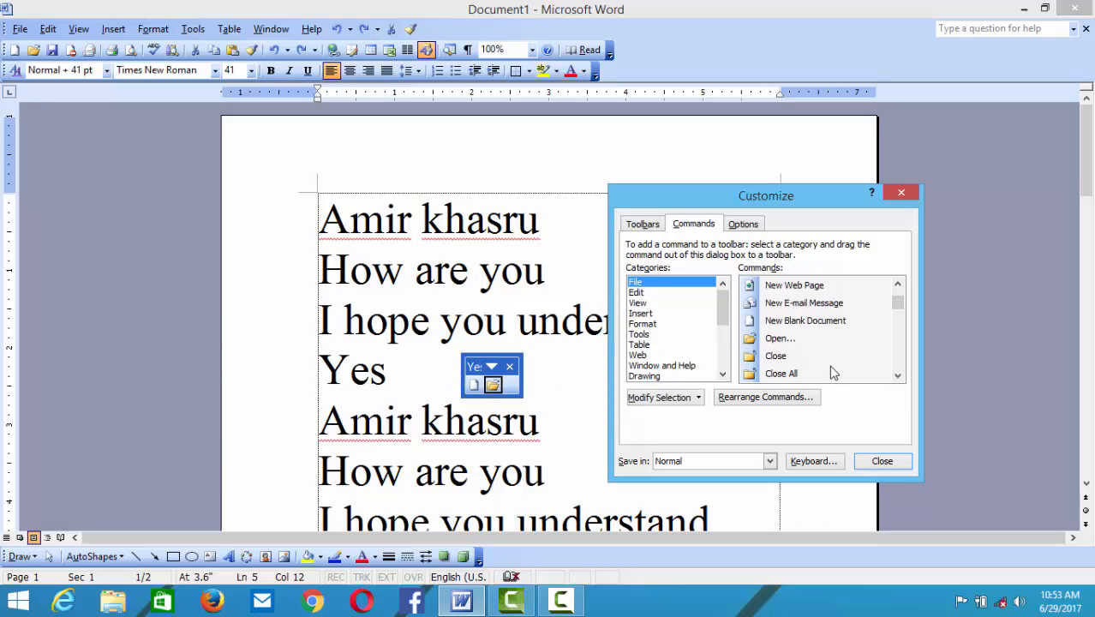
{"action": "left_click_drag", "start_coordinate": [833, 373], "coordinate": [518, 390]}
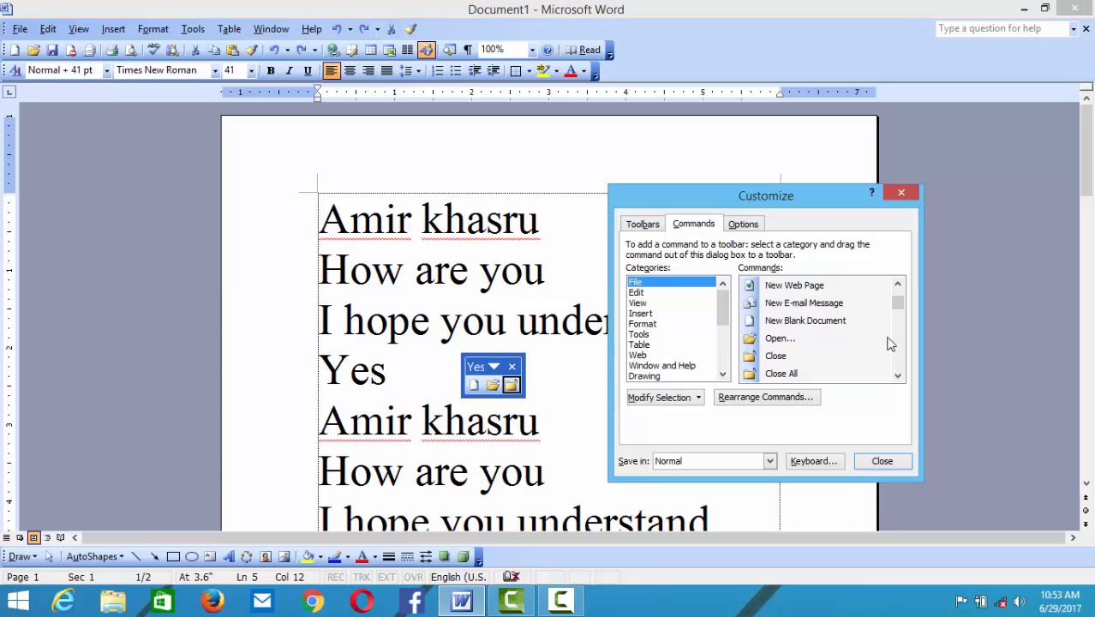
- Add the Save and Save as Web Page commands to the custom toolbar
{"action": "left_click", "coordinate": [897, 374]}
{"action": "double_click", "coordinate": [897, 374]}
{"action": "left_click_drag", "start_coordinate": [810, 340], "coordinate": [521, 339]}
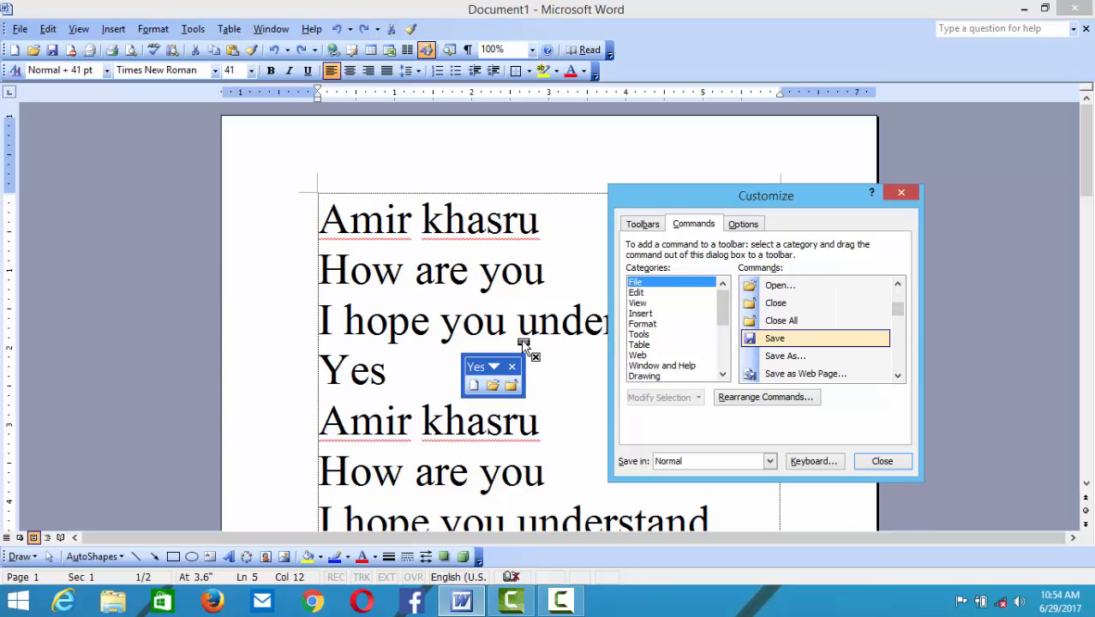
{"action": "left_click_drag", "start_coordinate": [507, 386], "coordinate": [510, 385]}
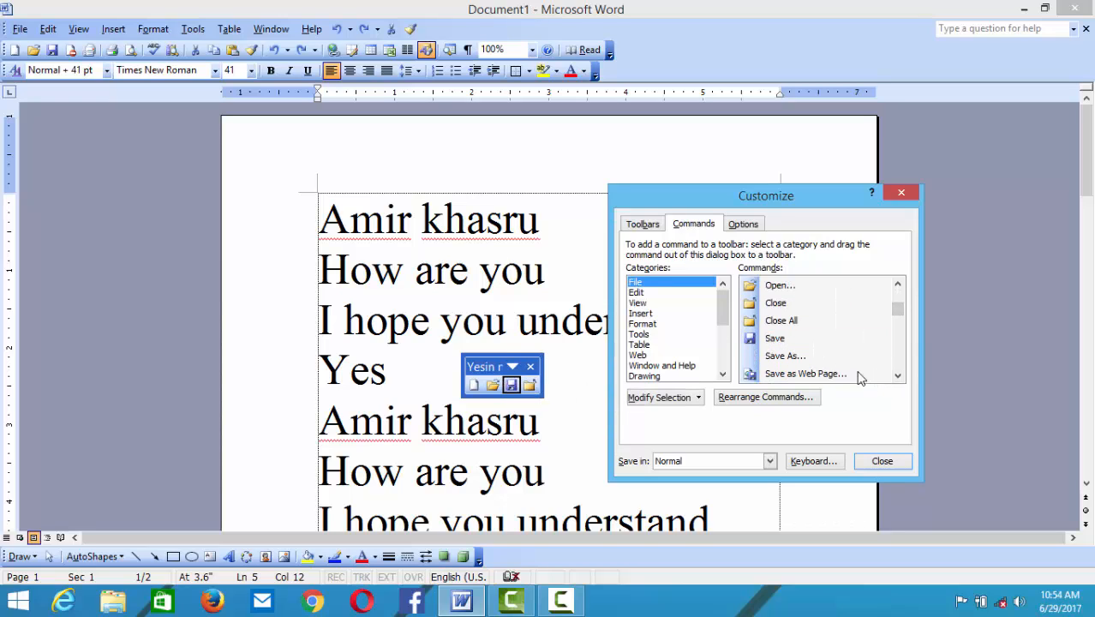
{"action": "left_click_drag", "start_coordinate": [860, 373], "coordinate": [487, 387]}
- Add Print, Routing Recipient and Exchange Folder to the custom toolbar
{"action": "left_click", "coordinate": [897, 374]}
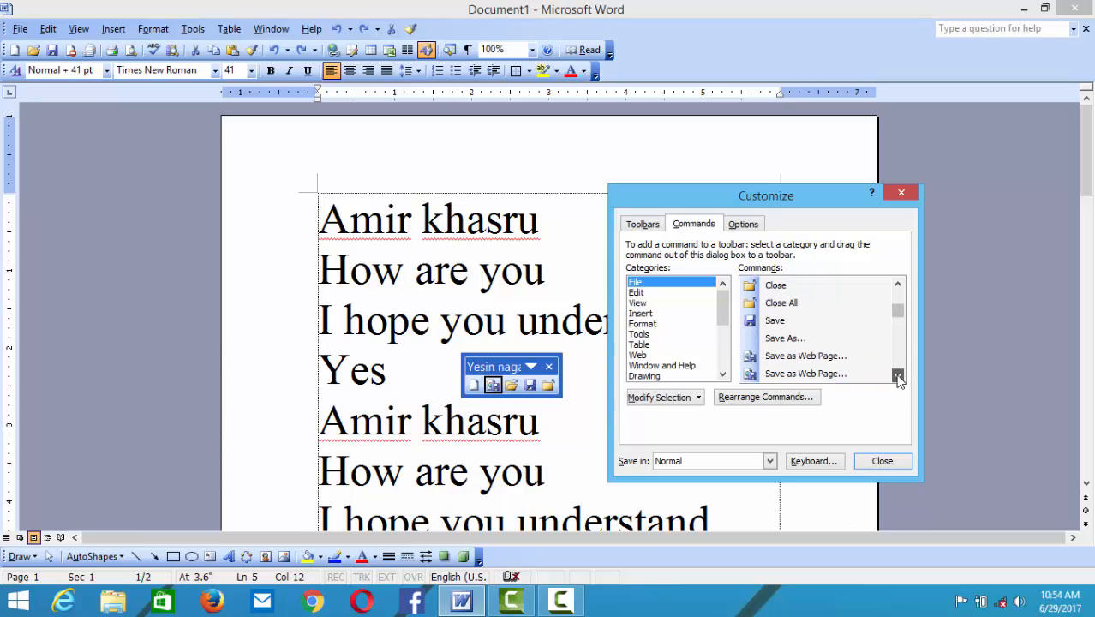
{"action": "left_click", "coordinate": [897, 374]}
{"action": "left_click", "coordinate": [897, 375]}
{"action": "left_click", "coordinate": [897, 375]}
{"action": "left_click", "coordinate": [897, 375]}
{"action": "left_click", "coordinate": [897, 375]}
{"action": "left_click", "coordinate": [897, 374]}
{"action": "left_click", "coordinate": [897, 375]}
{"action": "left_click", "coordinate": [897, 376]}
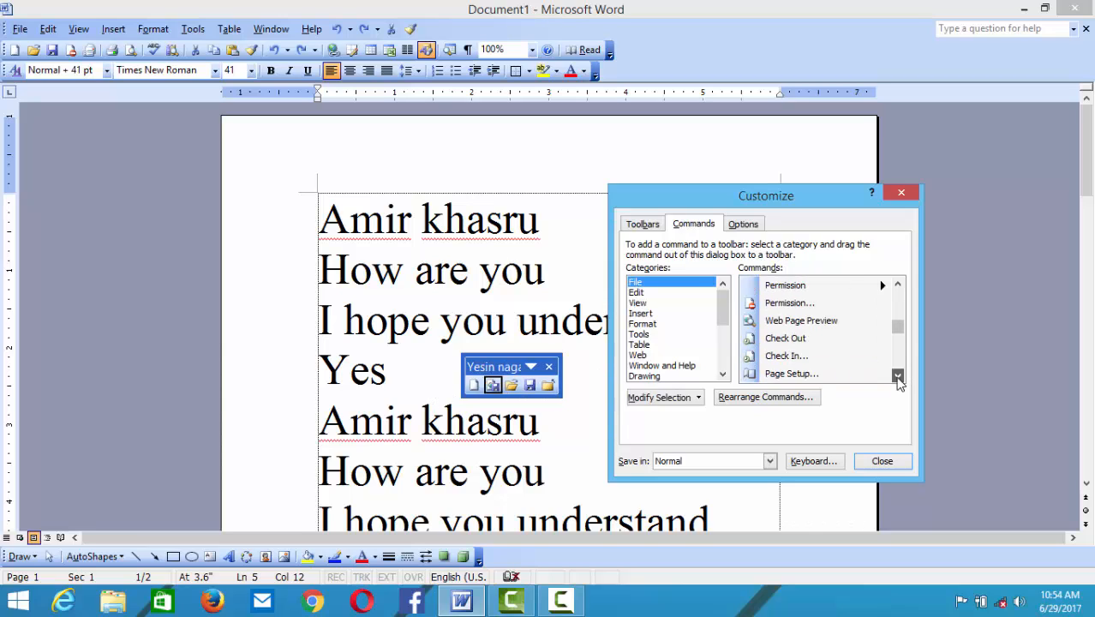
{"action": "left_click", "coordinate": [898, 376]}
{"action": "left_click", "coordinate": [897, 375]}
{"action": "left_click", "coordinate": [898, 375]}
{"action": "left_click", "coordinate": [898, 376]}
{"action": "left_click_drag", "start_coordinate": [781, 374], "coordinate": [497, 384]}
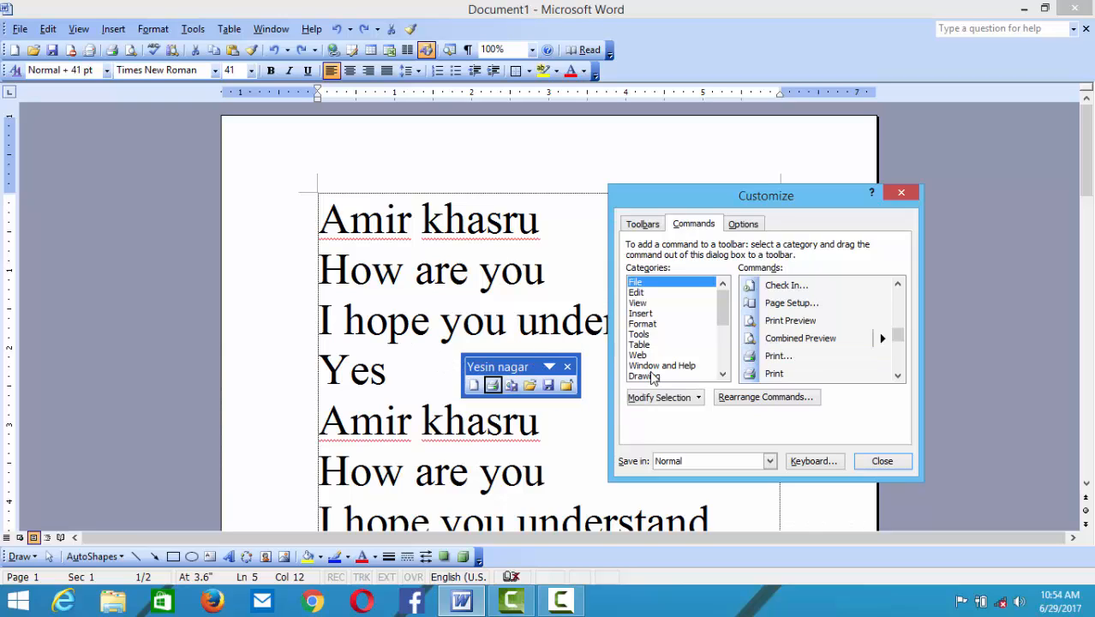
{"action": "left_click", "coordinate": [898, 375]}
{"action": "left_click", "coordinate": [897, 375]}
{"action": "left_click", "coordinate": [897, 374]}
{"action": "left_click", "coordinate": [897, 375]}
{"action": "left_click", "coordinate": [897, 375]}
{"action": "left_click", "coordinate": [897, 374]}
{"action": "left_click", "coordinate": [898, 374]}
{"action": "left_click", "coordinate": [898, 374]}
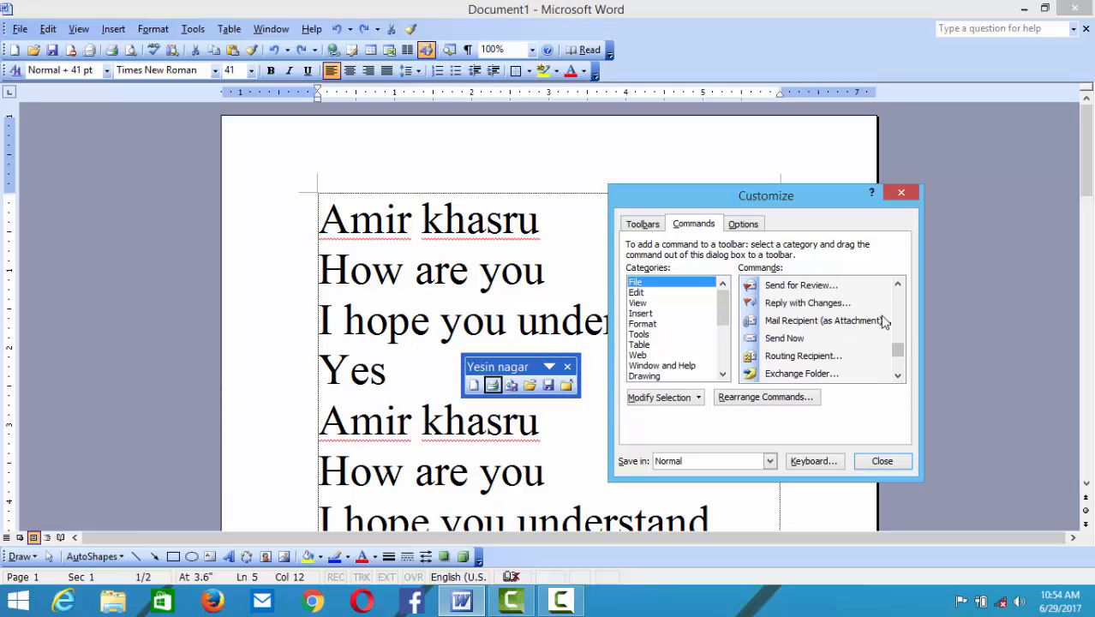
{"action": "left_click_drag", "start_coordinate": [824, 356], "coordinate": [510, 386]}
{"action": "left_click_drag", "start_coordinate": [801, 373], "coordinate": [512, 386]}
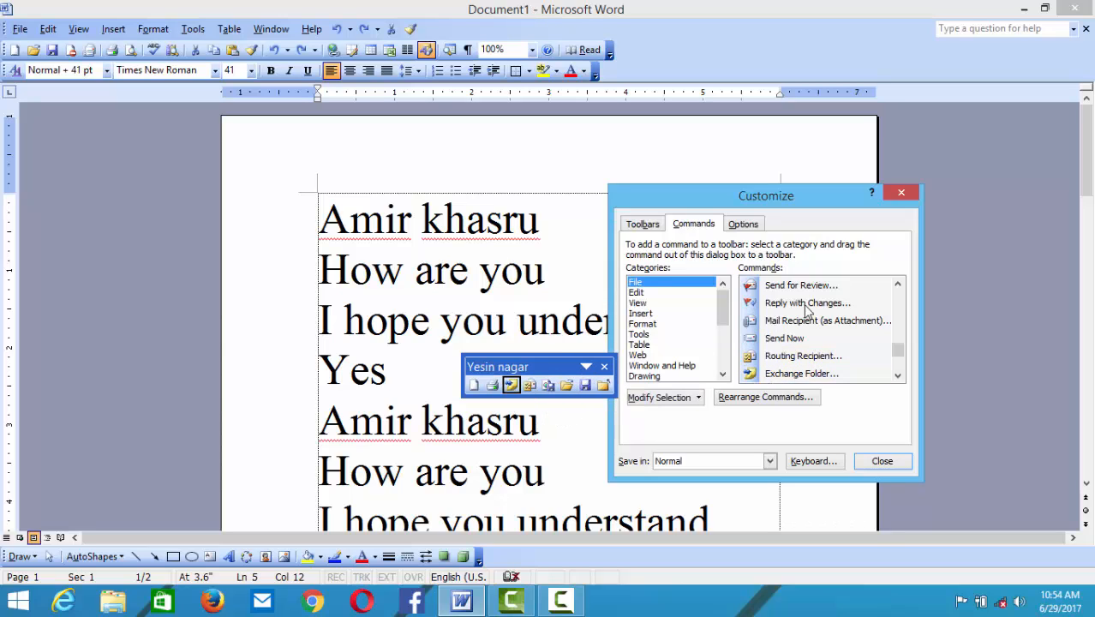
{"action": "left_click", "coordinate": [636, 303]}
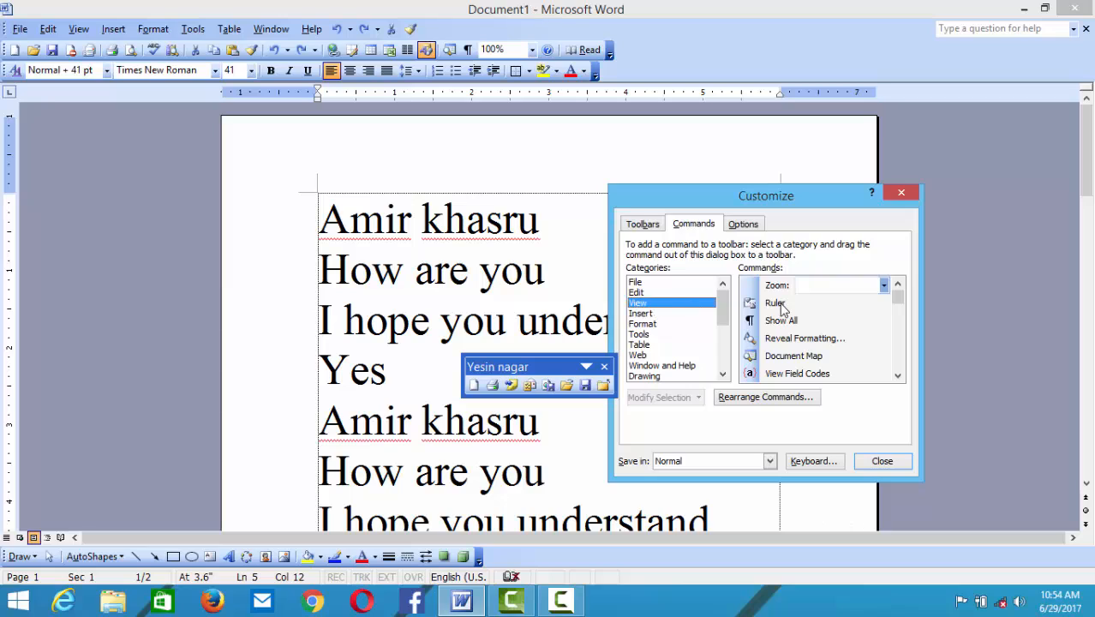
- Add the Ruler and Document Map view commands to the custom toolbar
{"action": "left_click_drag", "start_coordinate": [781, 307], "coordinate": [561, 385]}
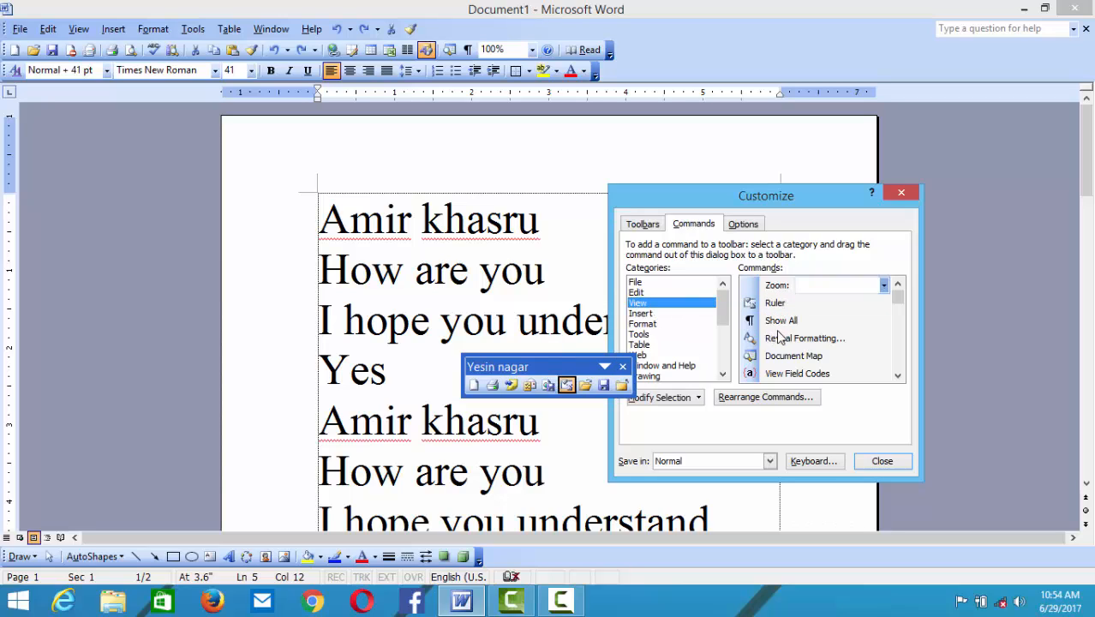
{"action": "left_click_drag", "start_coordinate": [789, 349], "coordinate": [586, 385]}
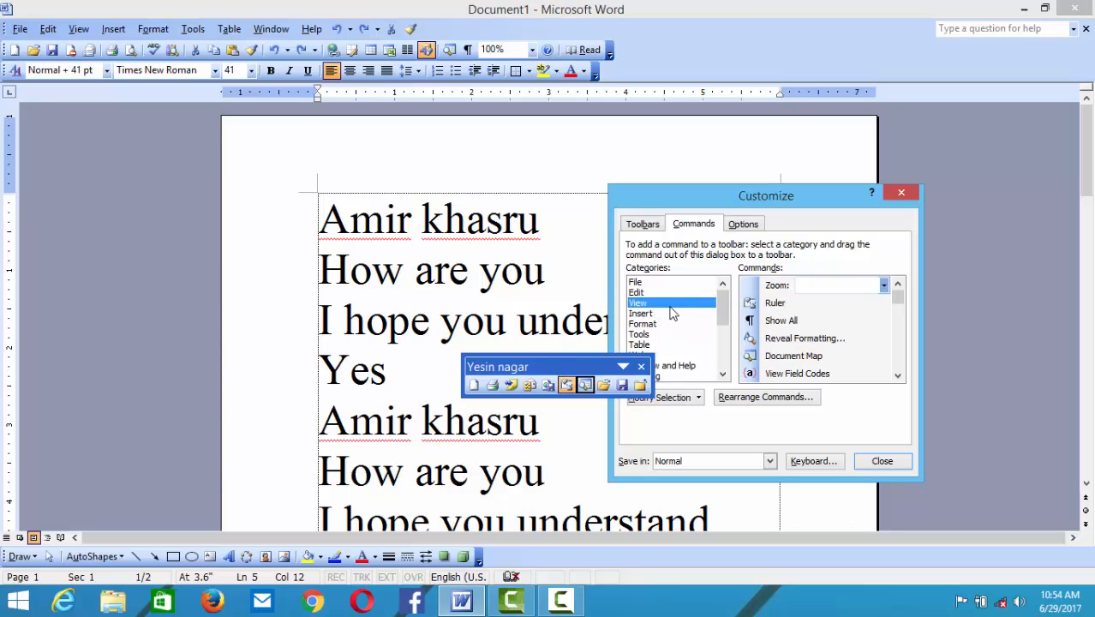
{"action": "left_click", "coordinate": [673, 306]}
- From the Edit category, add Undo, Redo, Cut and Copy to the toolbar
{"action": "left_click", "coordinate": [660, 292]}
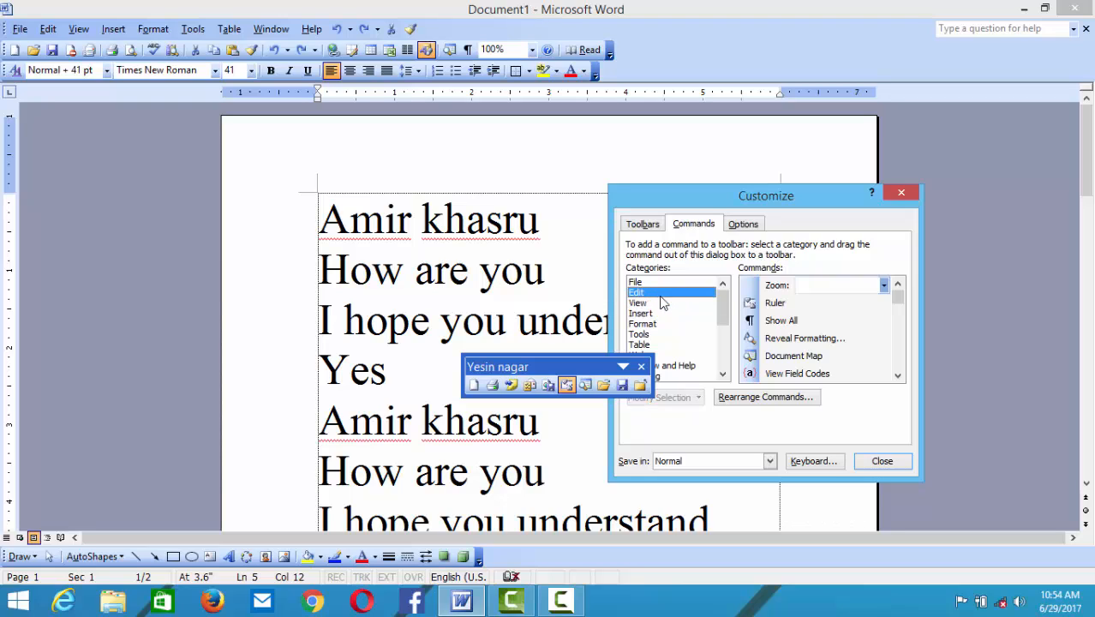
{"action": "left_click_drag", "start_coordinate": [818, 293], "coordinate": [583, 385]}
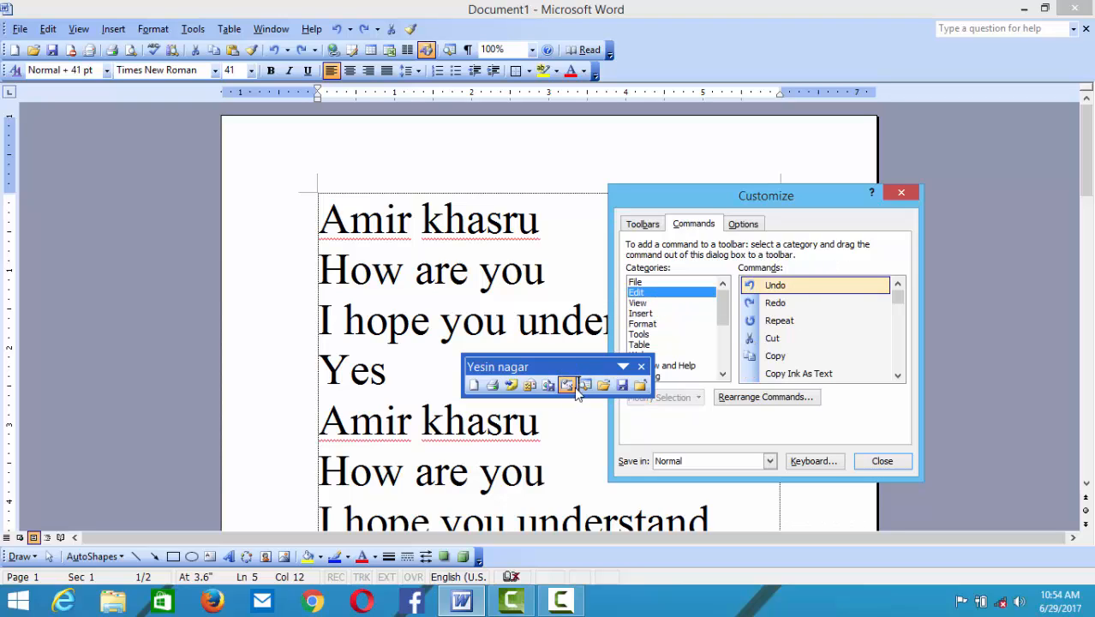
{"action": "left_click_drag", "start_coordinate": [823, 307], "coordinate": [587, 388]}
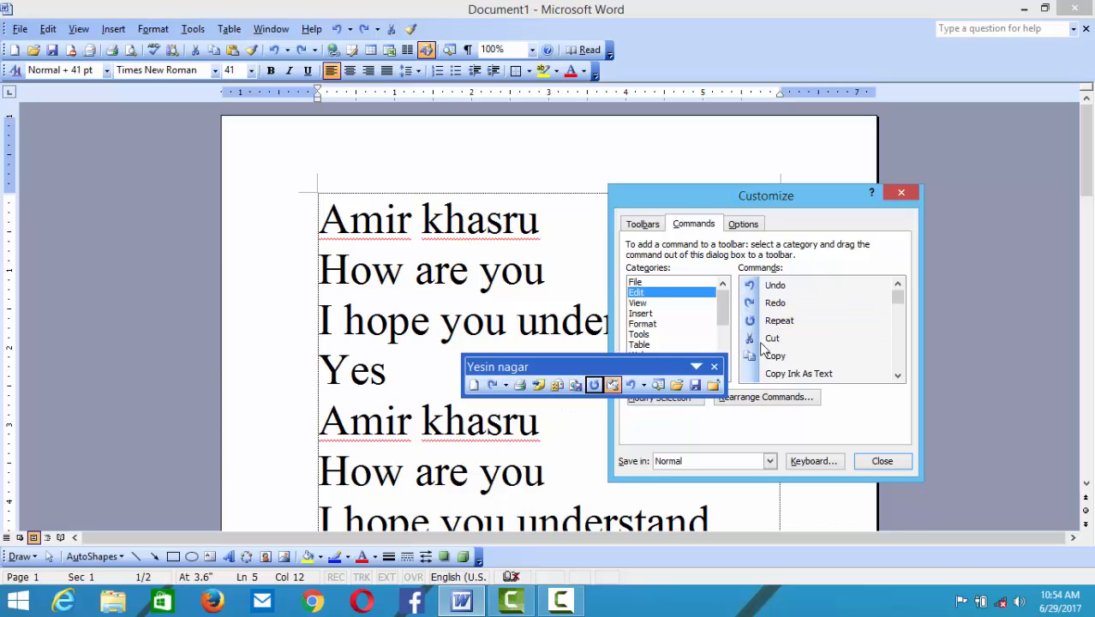
{"action": "left_click_drag", "start_coordinate": [774, 338], "coordinate": [634, 388]}
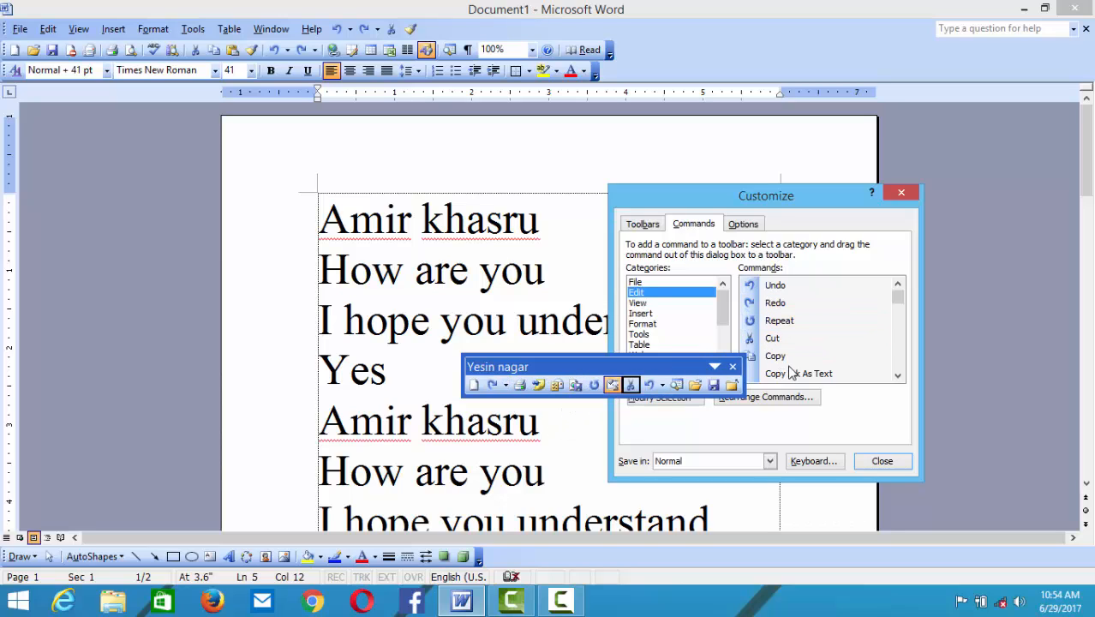
{"action": "left_click_drag", "start_coordinate": [776, 356], "coordinate": [196, 257]}
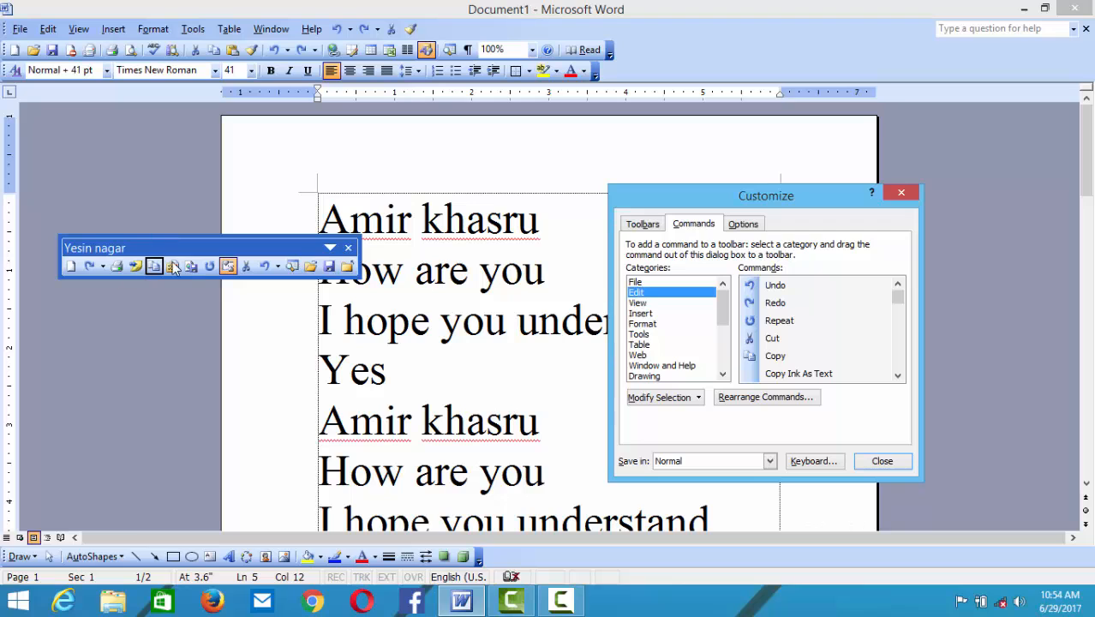
- Move the floating custom toolbar and dock it vertically against the window's left edge
{"action": "left_click_drag", "start_coordinate": [160, 254], "coordinate": [246, 296]}
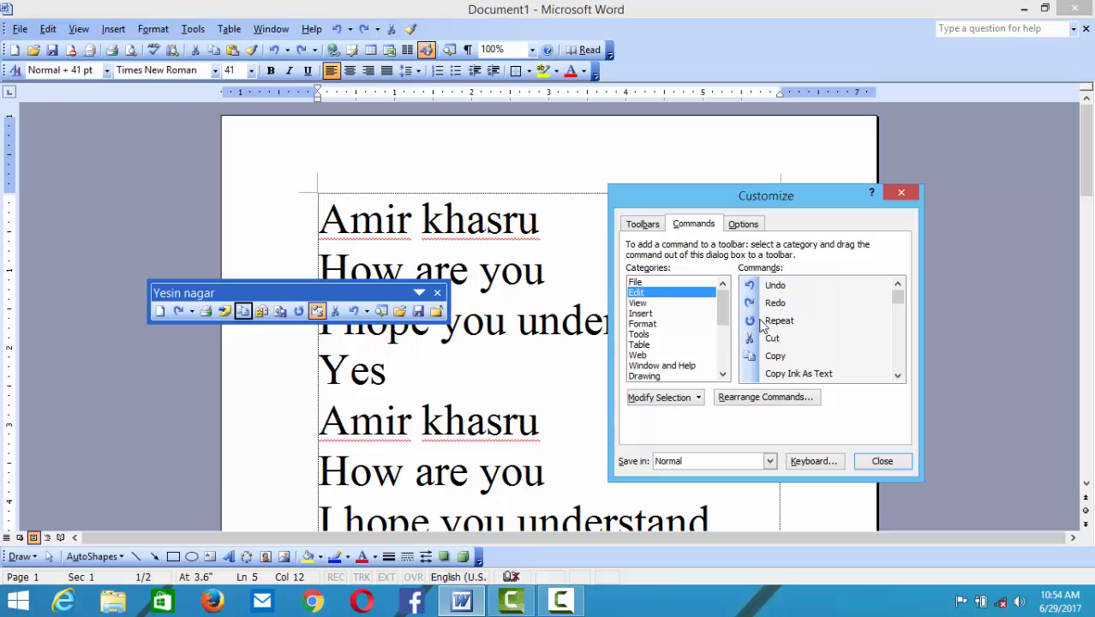
{"action": "left_click_drag", "start_coordinate": [777, 342], "coordinate": [811, 339]}
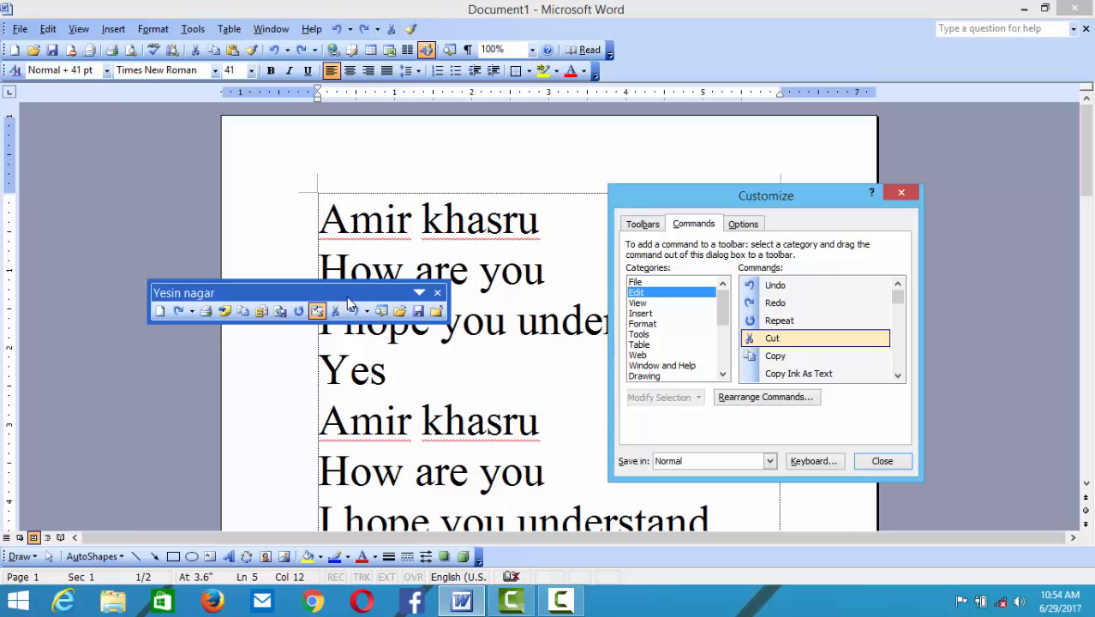
{"action": "left_click_drag", "start_coordinate": [364, 296], "coordinate": [21, 210]}
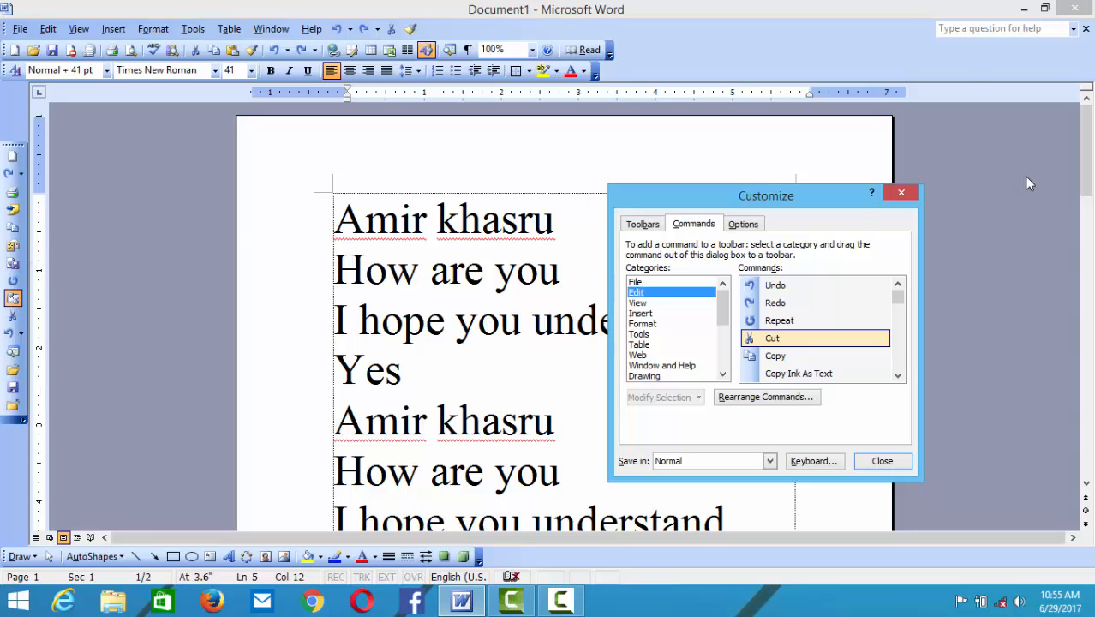
- Close Customize and cut the lines 'I hope you understand' and 'Yes' from the document
{"action": "left_click", "coordinate": [901, 197]}
{"action": "left_click_drag", "start_coordinate": [440, 381], "coordinate": [316, 317]}
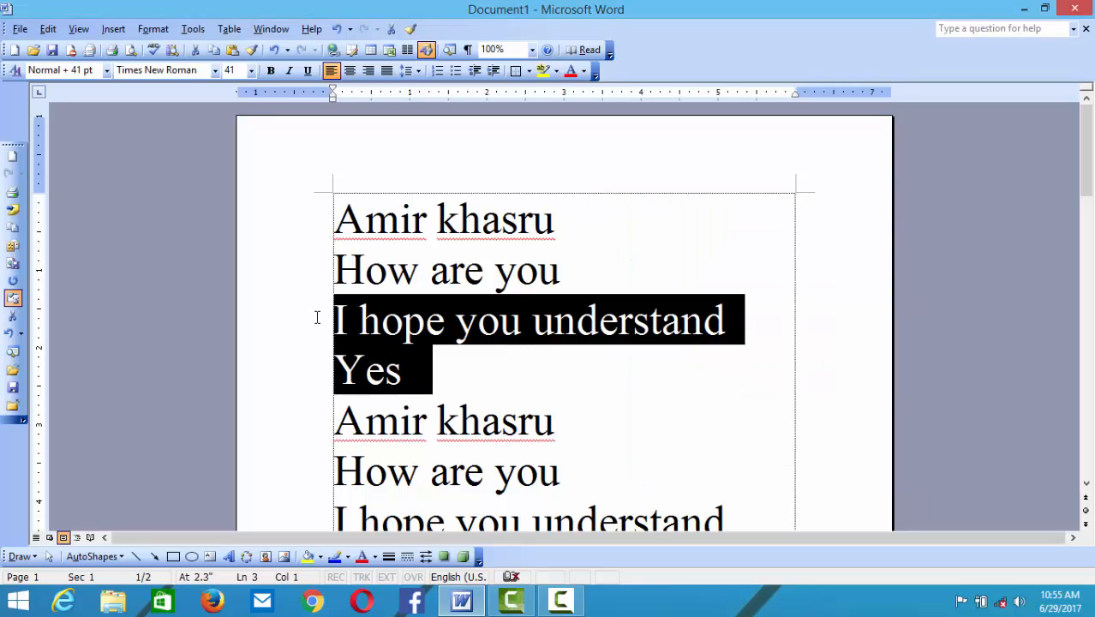
{"action": "left_click", "coordinate": [12, 319]}
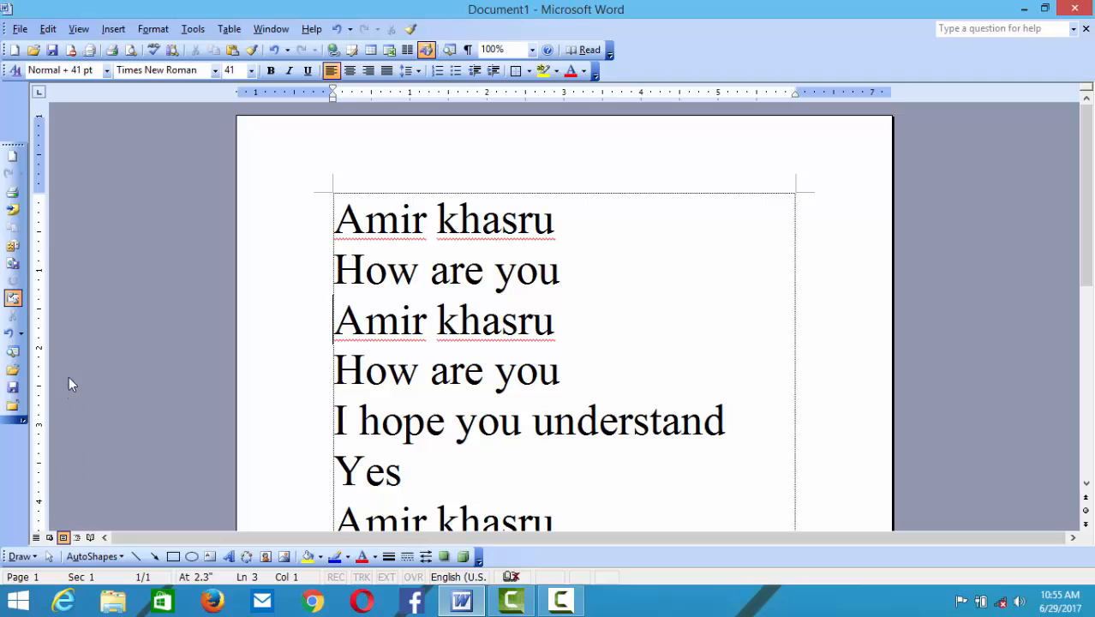
- Try the toolbar's Open and New buttons, dismissing both without any changes
{"action": "left_click", "coordinate": [13, 370]}
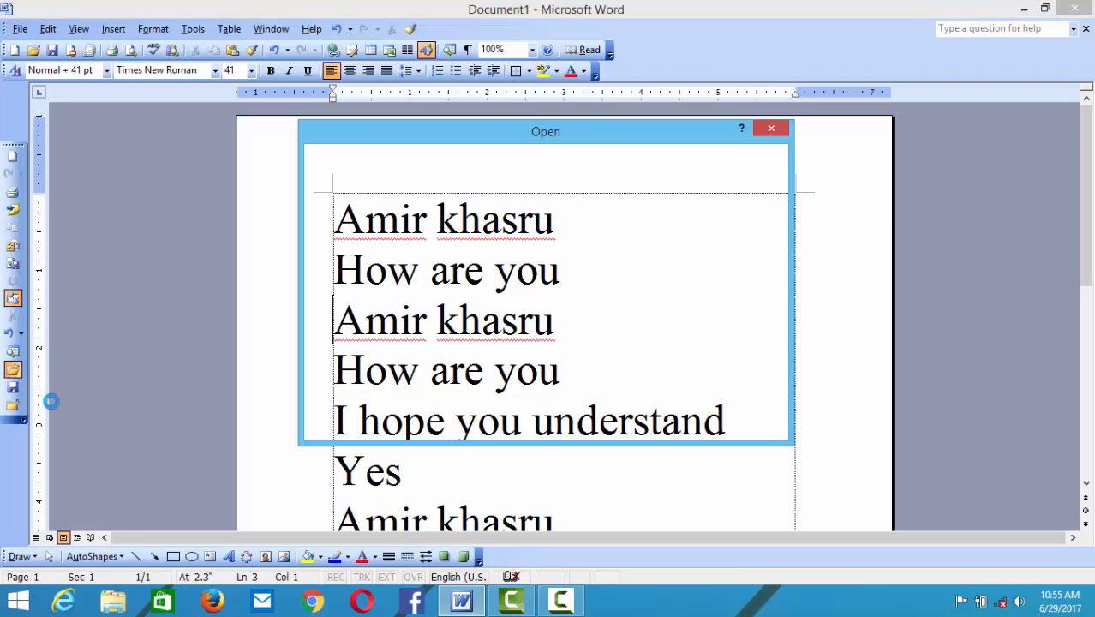
{"action": "left_click", "coordinate": [771, 129]}
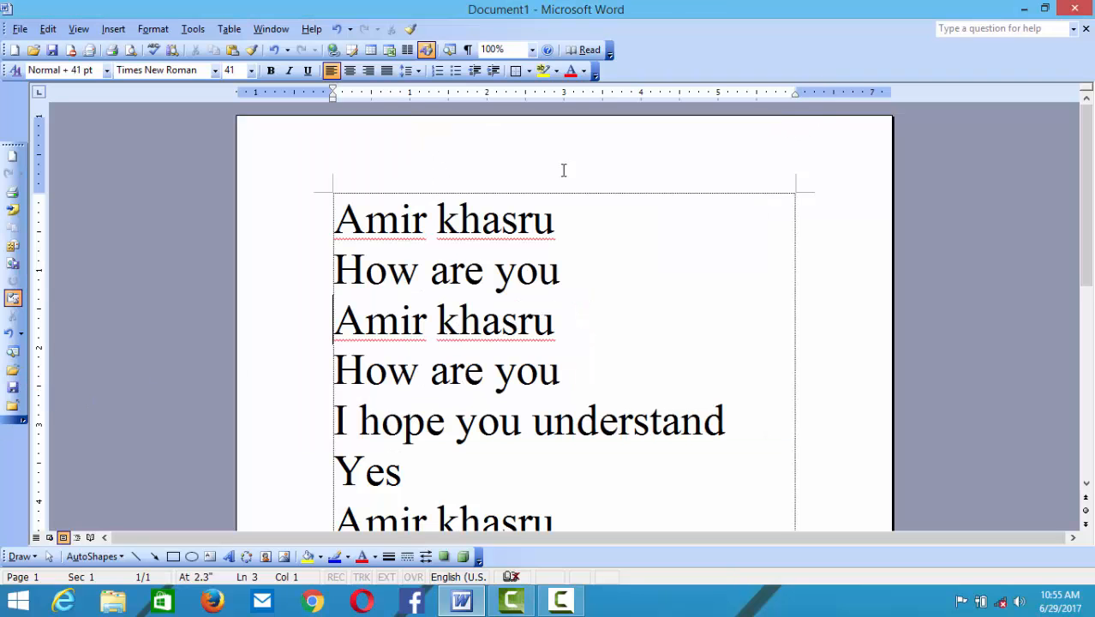
{"action": "left_click", "coordinate": [12, 155]}
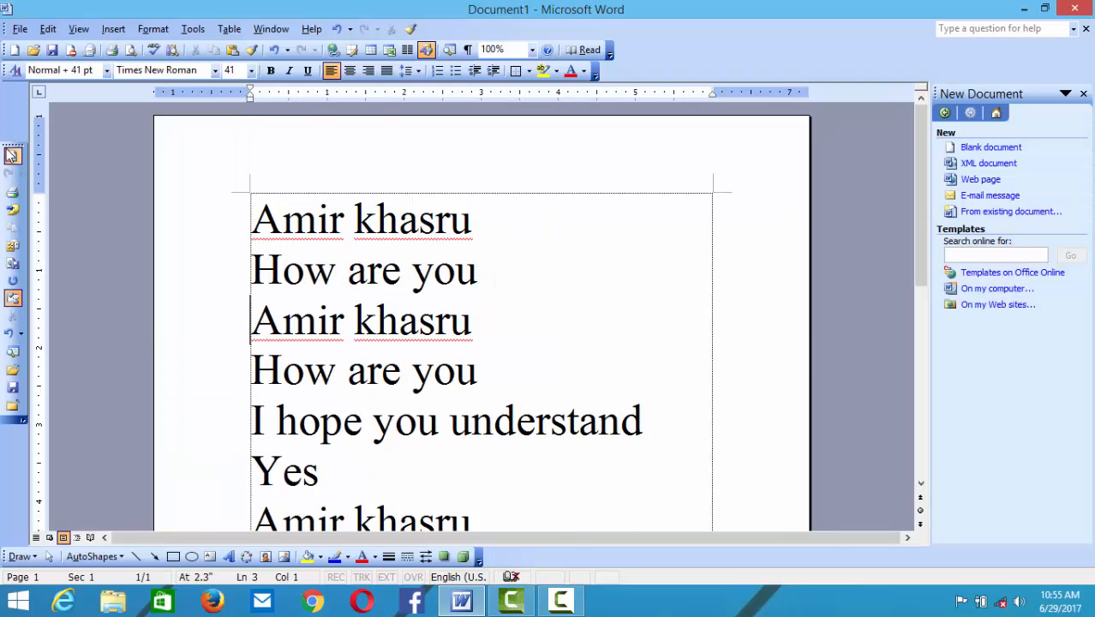
{"action": "left_click", "coordinate": [1083, 93]}
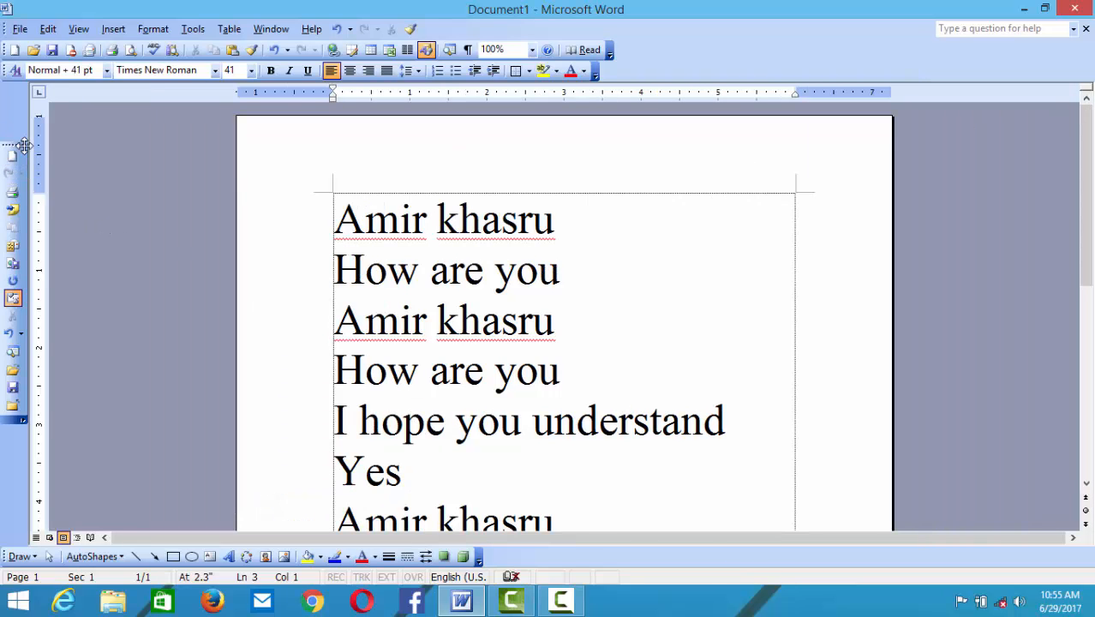
- Undock the custom toolbar and reopen the Customize window from the View menu
{"action": "left_click_drag", "start_coordinate": [12, 142], "coordinate": [480, 273]}
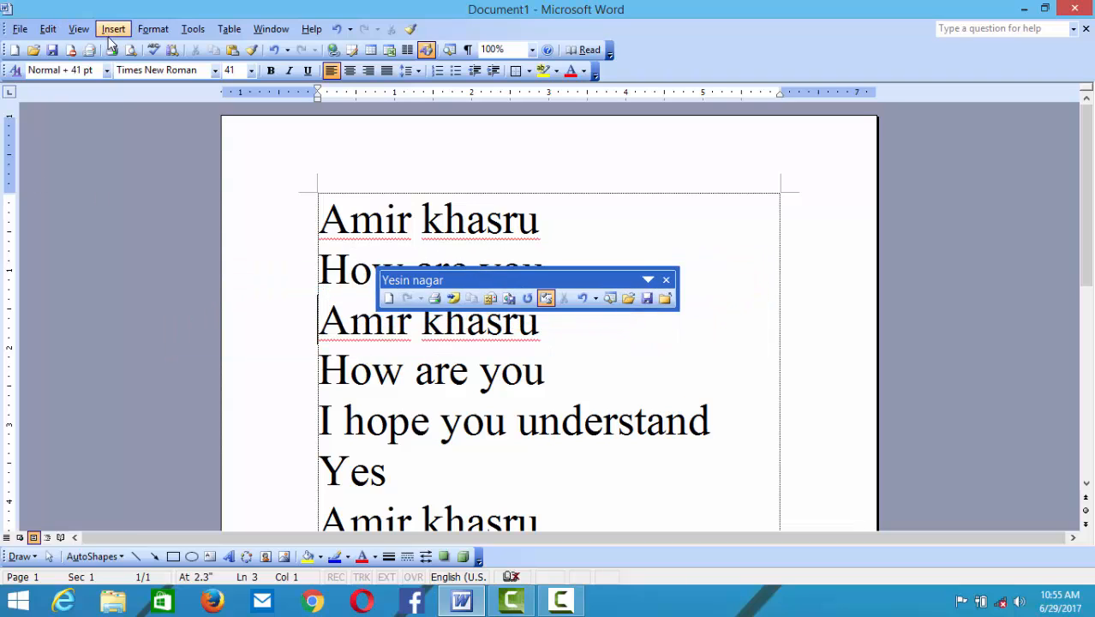
{"action": "left_click", "coordinate": [79, 30]}
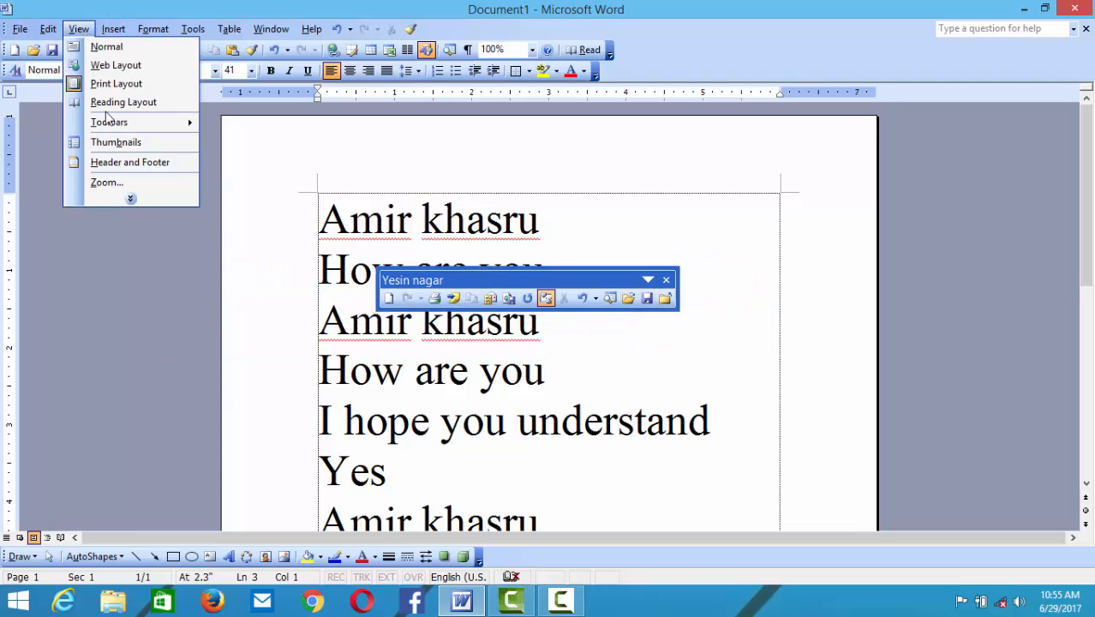
{"action": "mouse_move", "coordinate": [141, 124]}
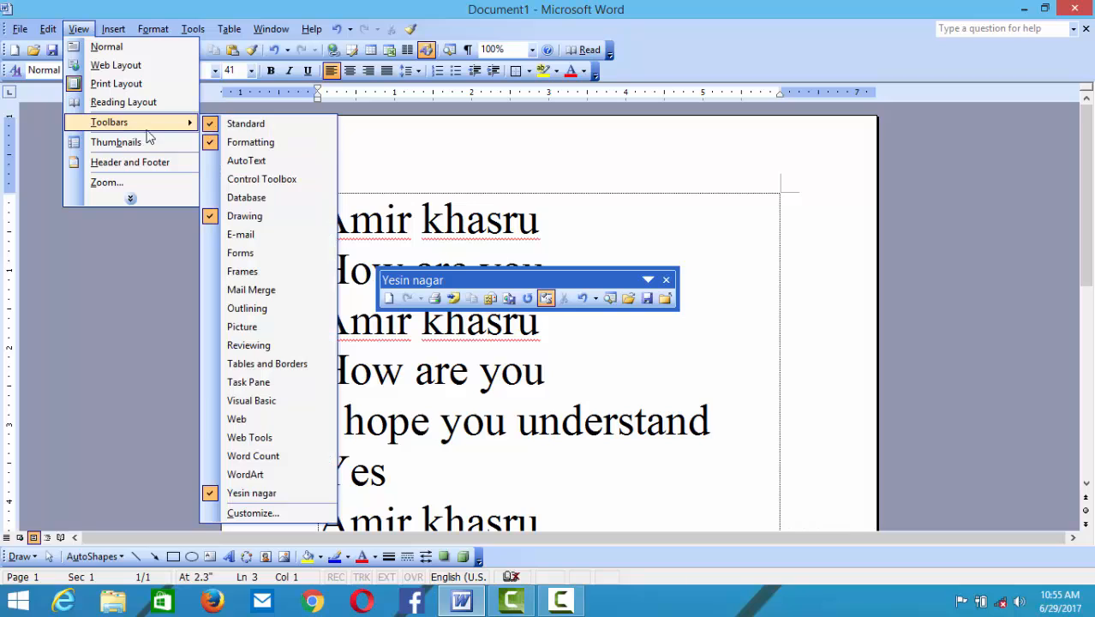
{"action": "left_click", "coordinate": [271, 513]}
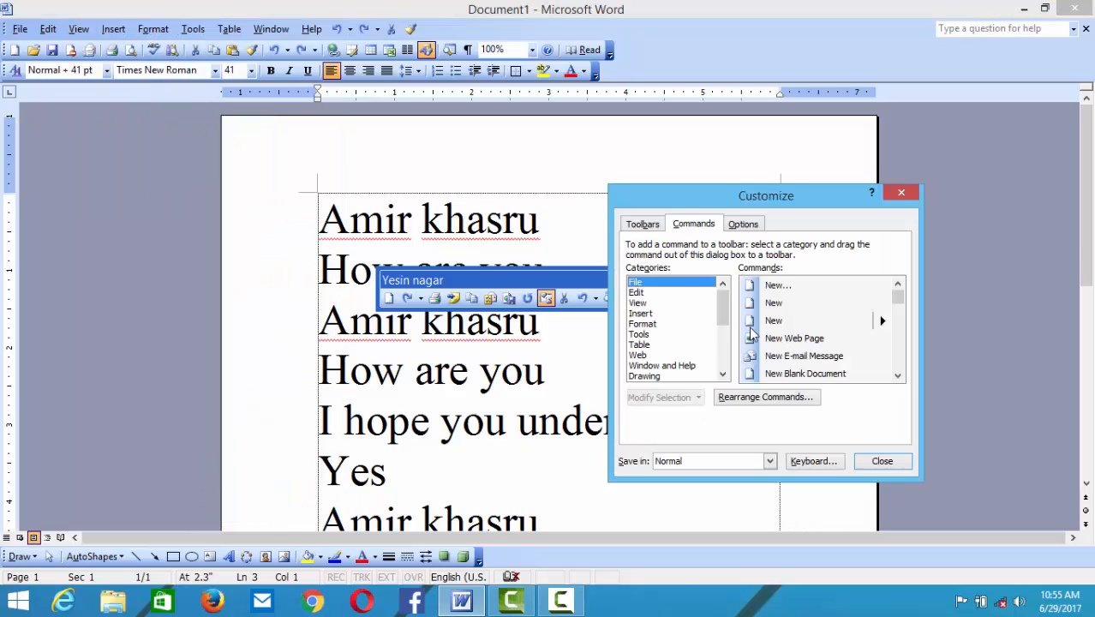
- In the Toolbars list, select the custom toolbar, delete it and confirm with OK
{"action": "left_click", "coordinate": [644, 225]}
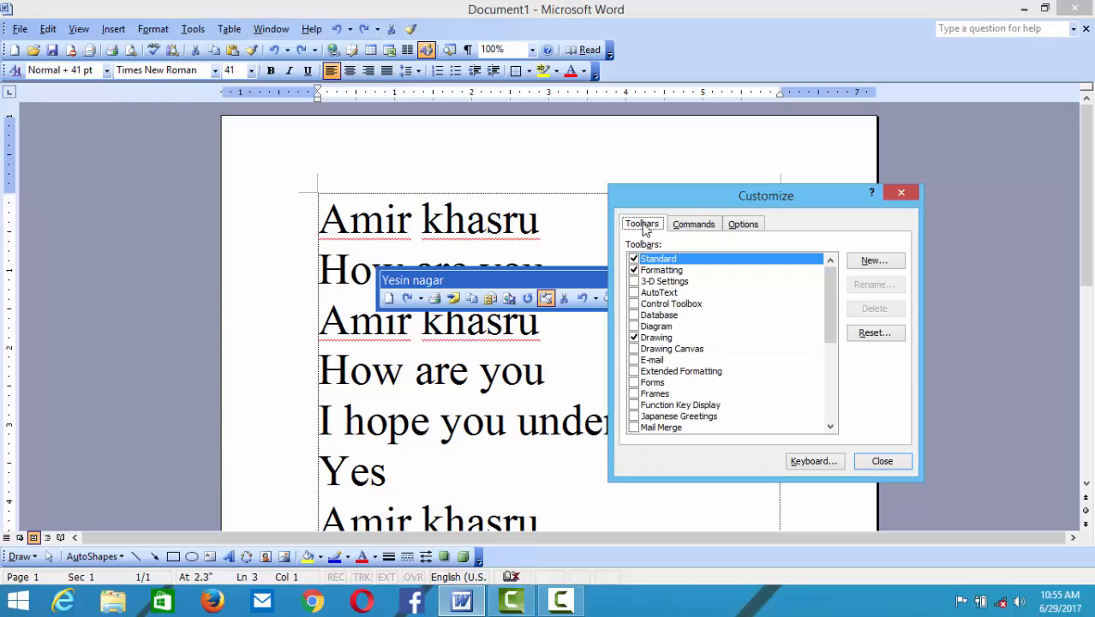
{"action": "left_click", "coordinate": [826, 357]}
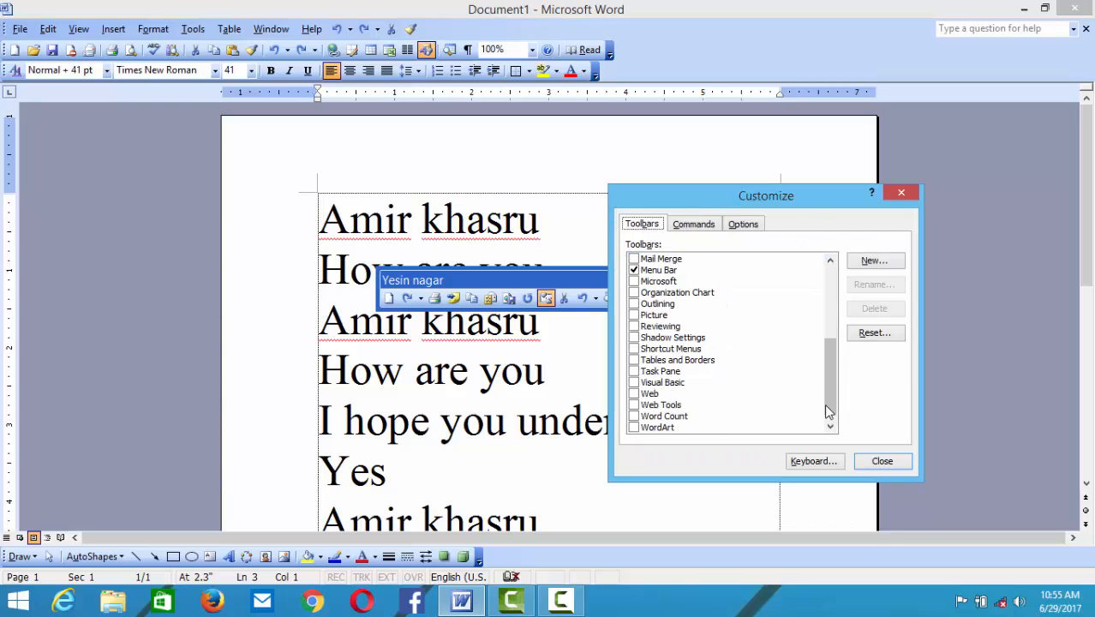
{"action": "left_click", "coordinate": [831, 428]}
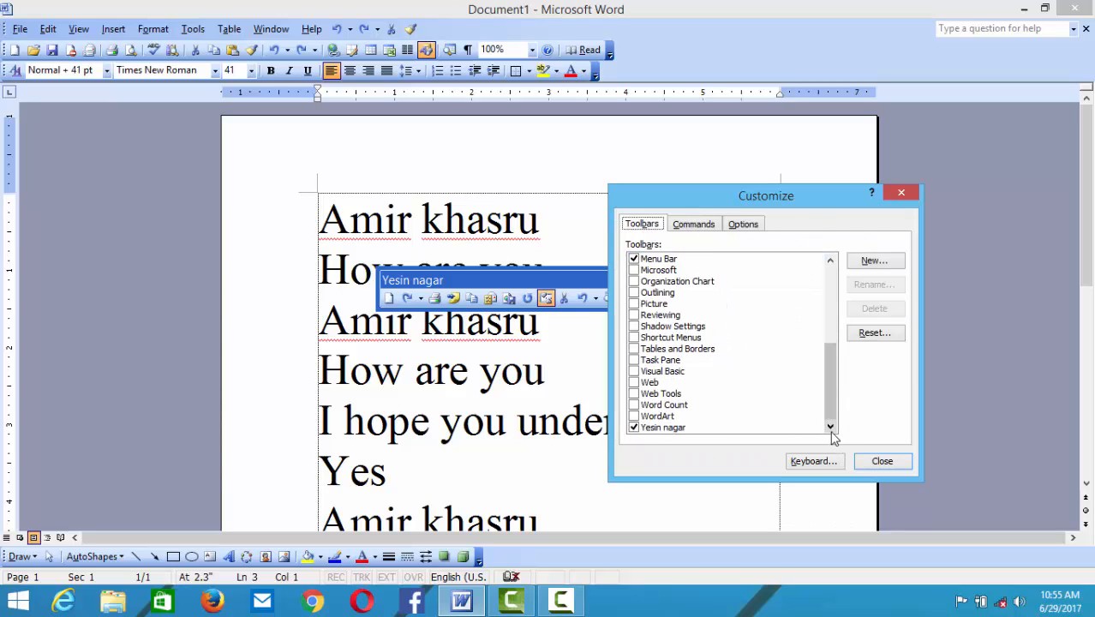
{"action": "left_click", "coordinate": [682, 428]}
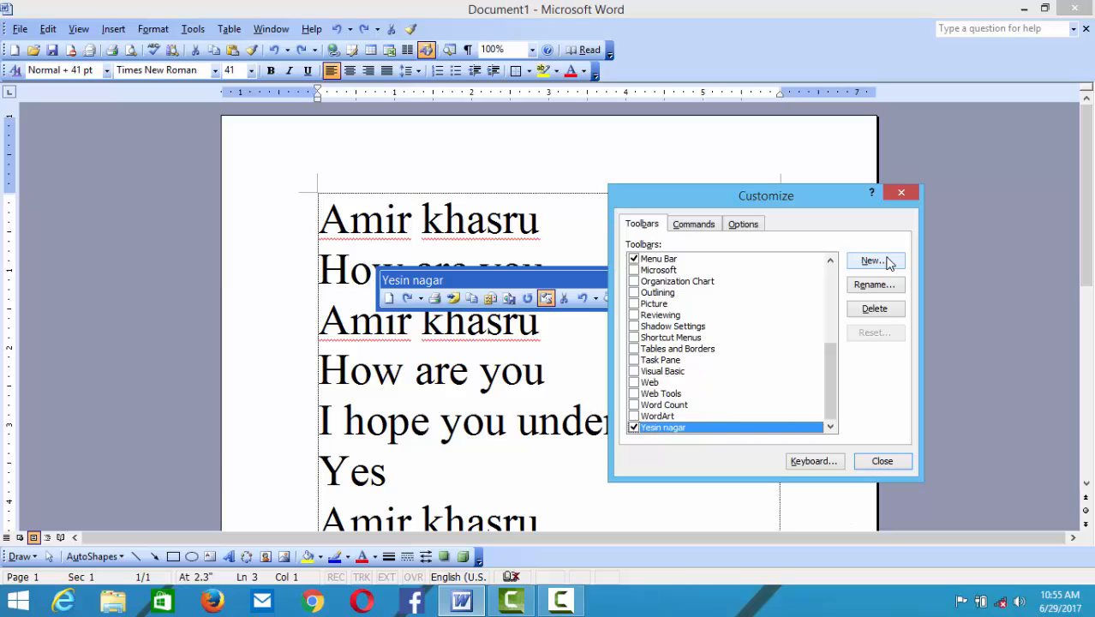
{"action": "left_click", "coordinate": [877, 307]}
{"action": "left_click", "coordinate": [533, 342]}
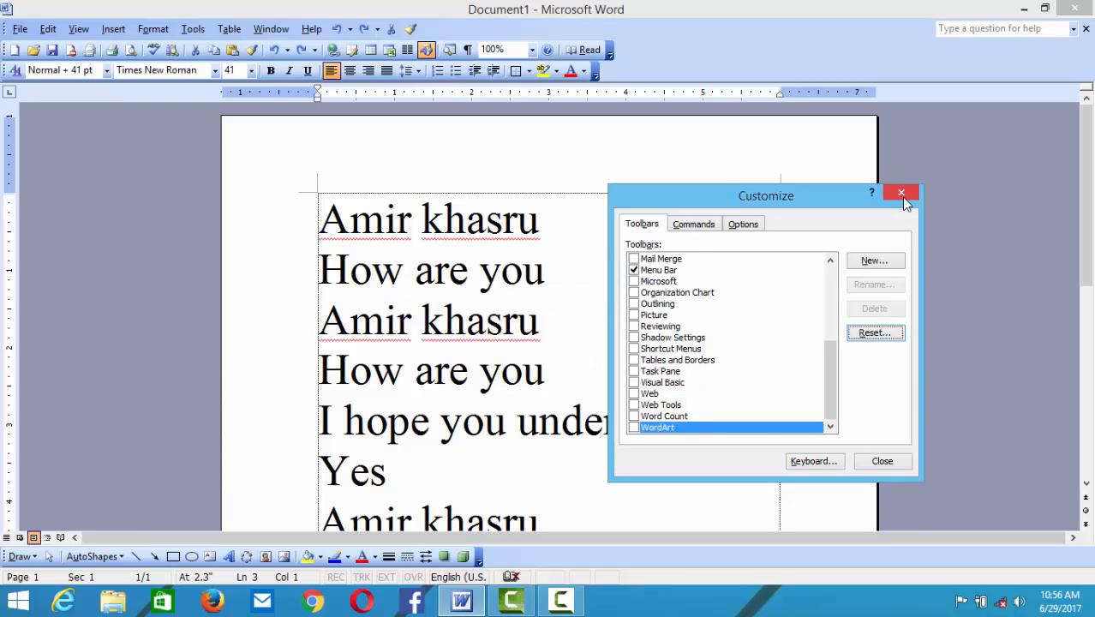
- Put Ruler (View) and Copy (Edit) buttons onto the menu bar
{"action": "left_click", "coordinate": [693, 225]}
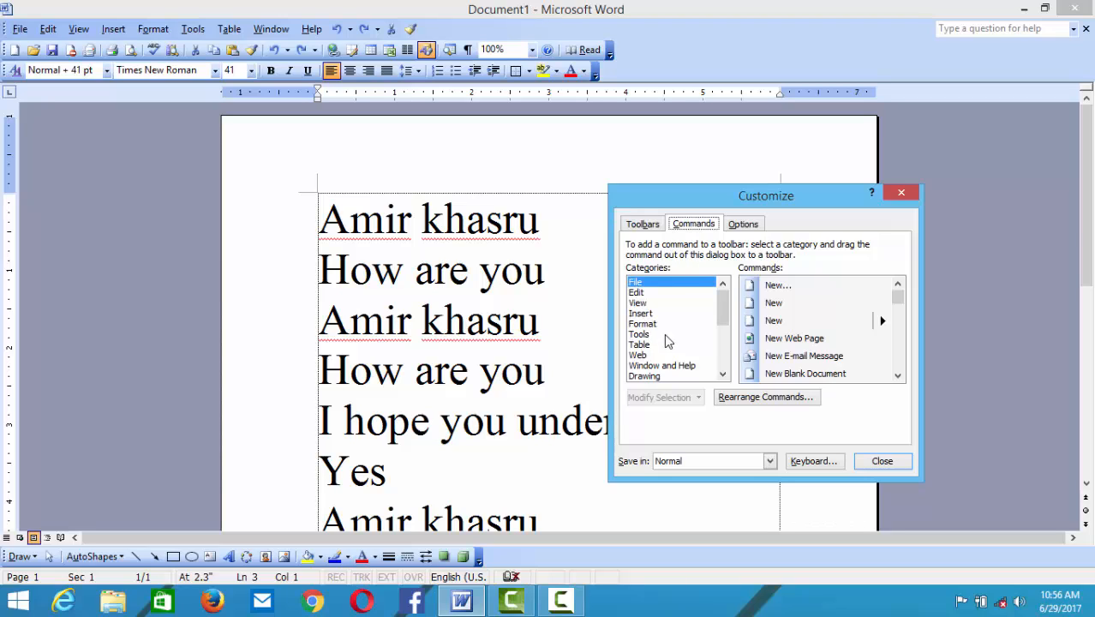
{"action": "left_click", "coordinate": [651, 314]}
{"action": "left_click", "coordinate": [658, 303]}
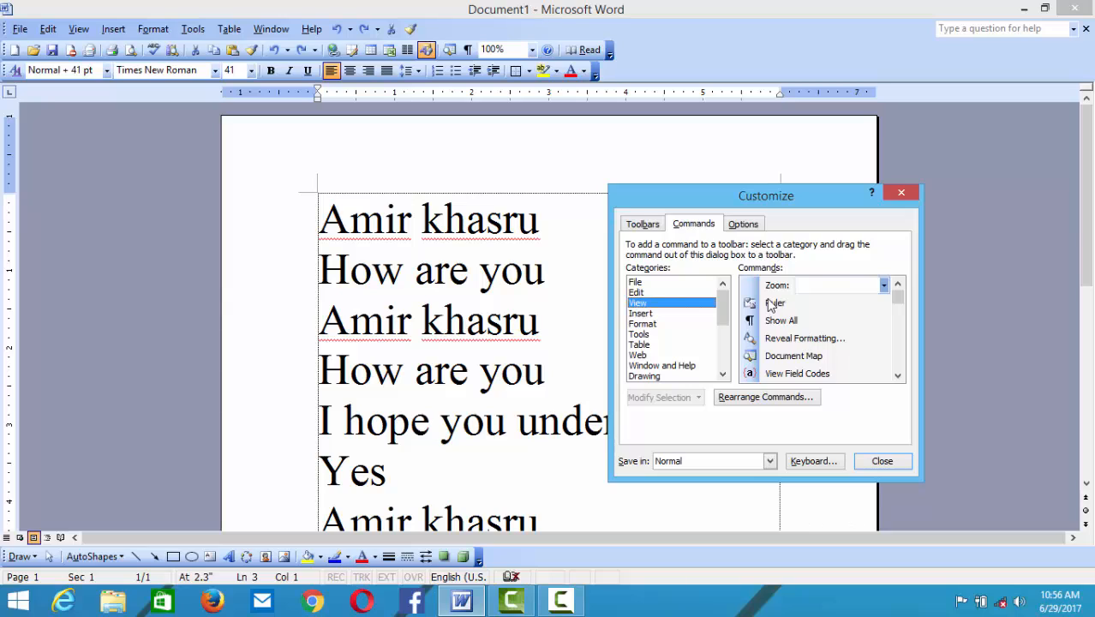
{"action": "left_click_drag", "start_coordinate": [771, 308], "coordinate": [435, 31]}
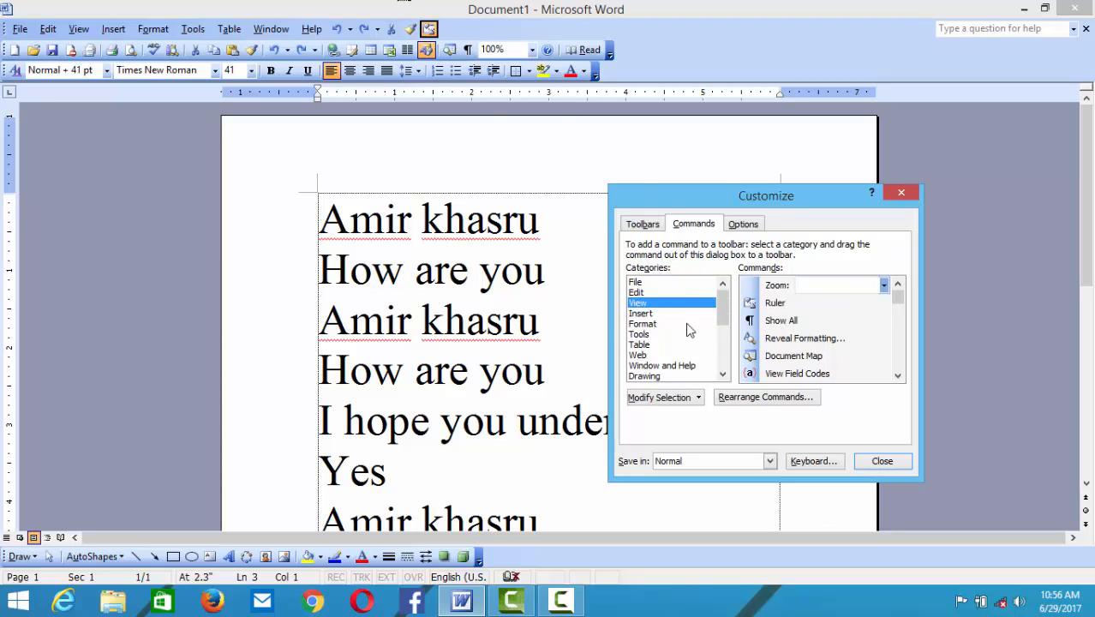
{"action": "left_click", "coordinate": [668, 293]}
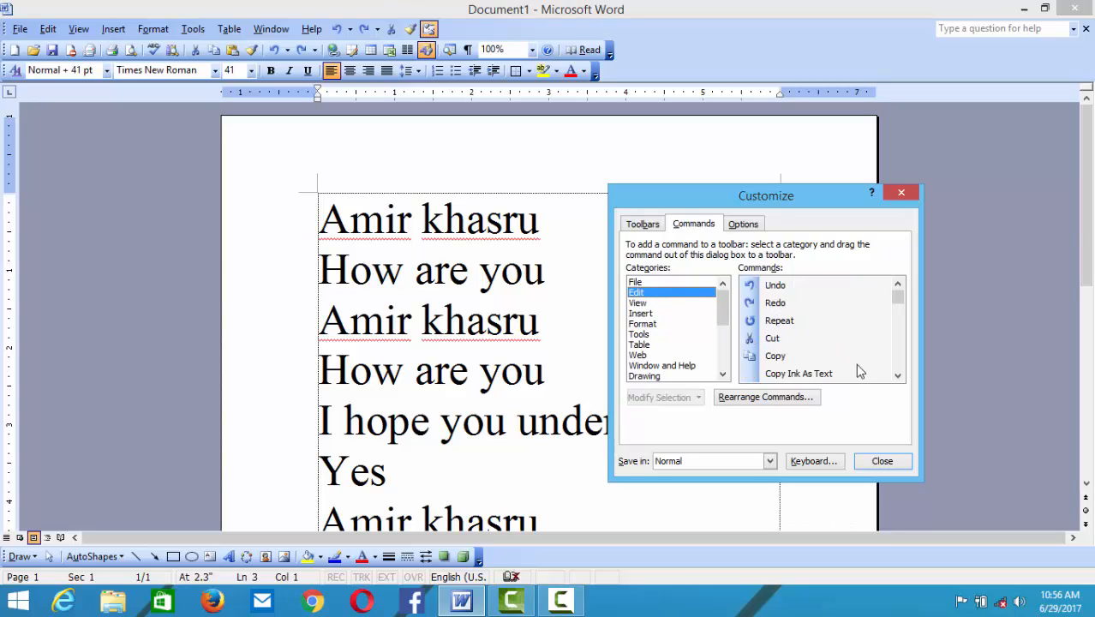
{"action": "left_click_drag", "start_coordinate": [776, 356], "coordinate": [466, 38]}
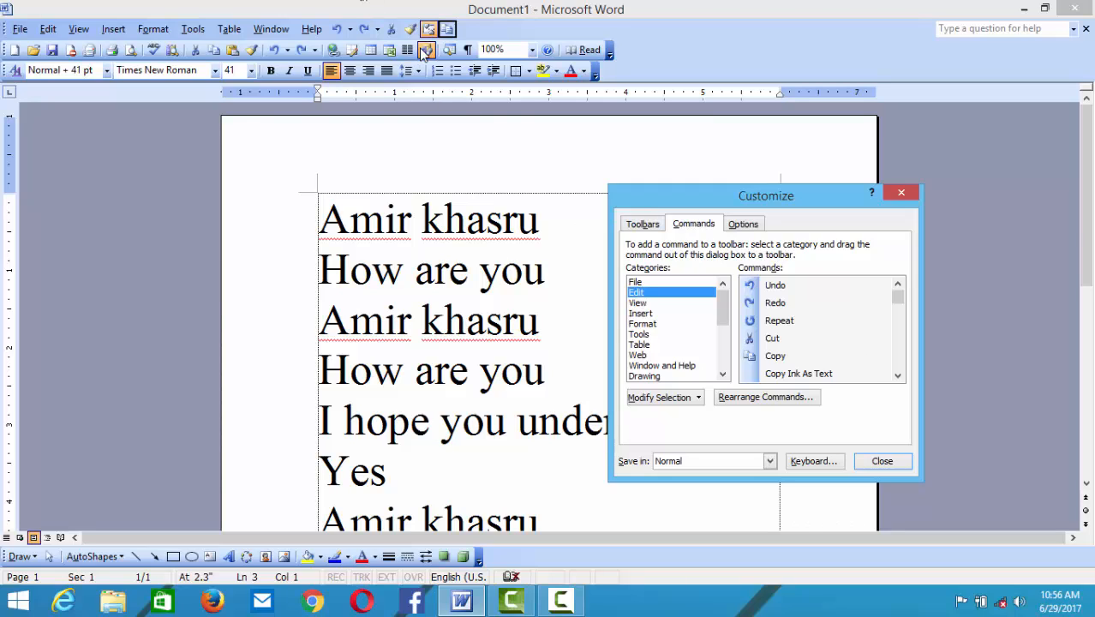
- Drag every button after Help, including Undo, off the menu bar back into Customize
{"action": "left_click_drag", "start_coordinate": [446, 31], "coordinate": [754, 305]}
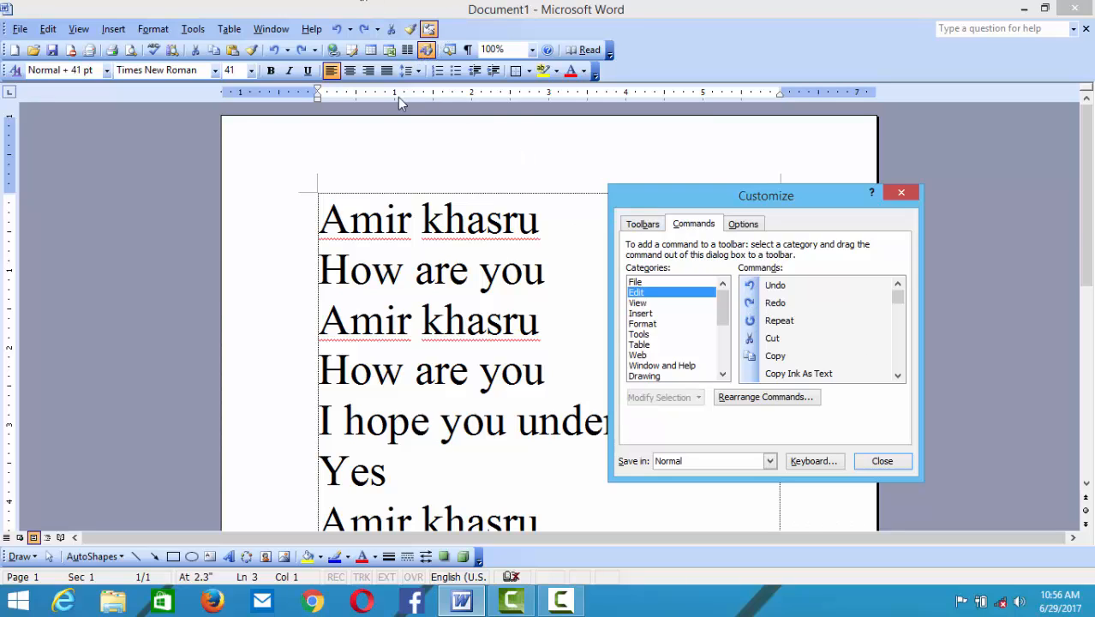
{"action": "left_click", "coordinate": [340, 30]}
{"action": "left_click_drag", "start_coordinate": [358, 37], "coordinate": [772, 300]}
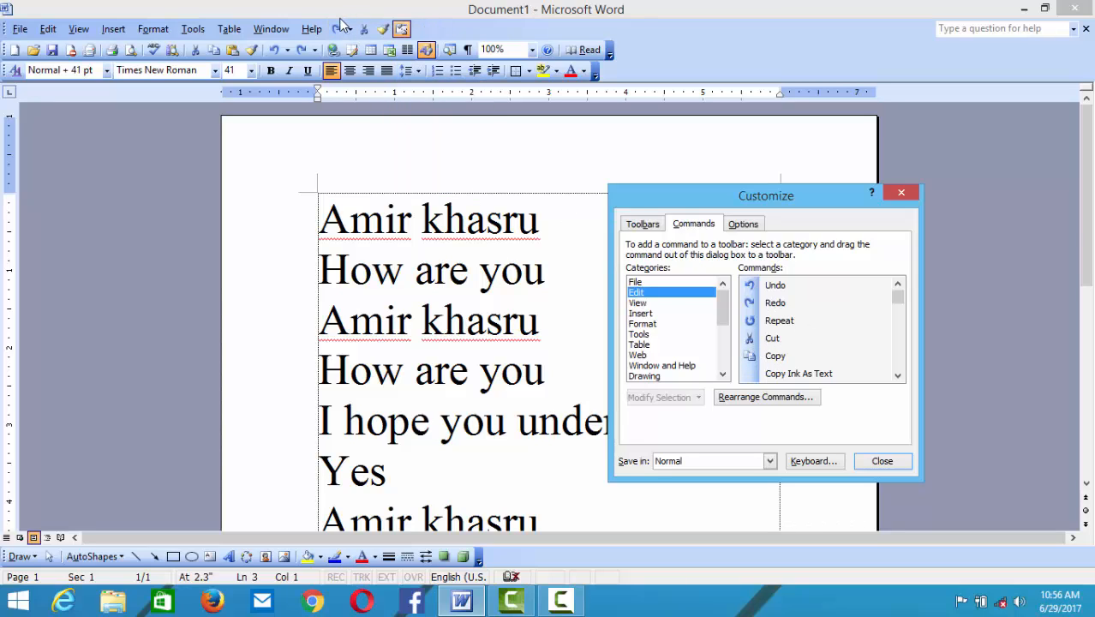
{"action": "left_click_drag", "start_coordinate": [340, 30], "coordinate": [793, 310]}
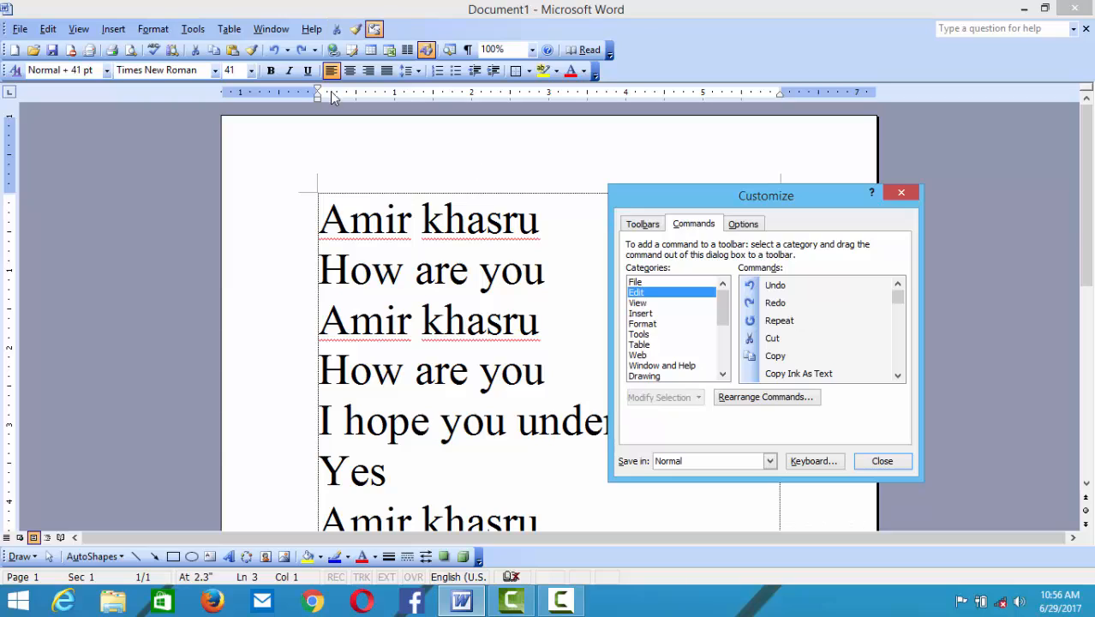
{"action": "left_click_drag", "start_coordinate": [334, 30], "coordinate": [754, 313]}
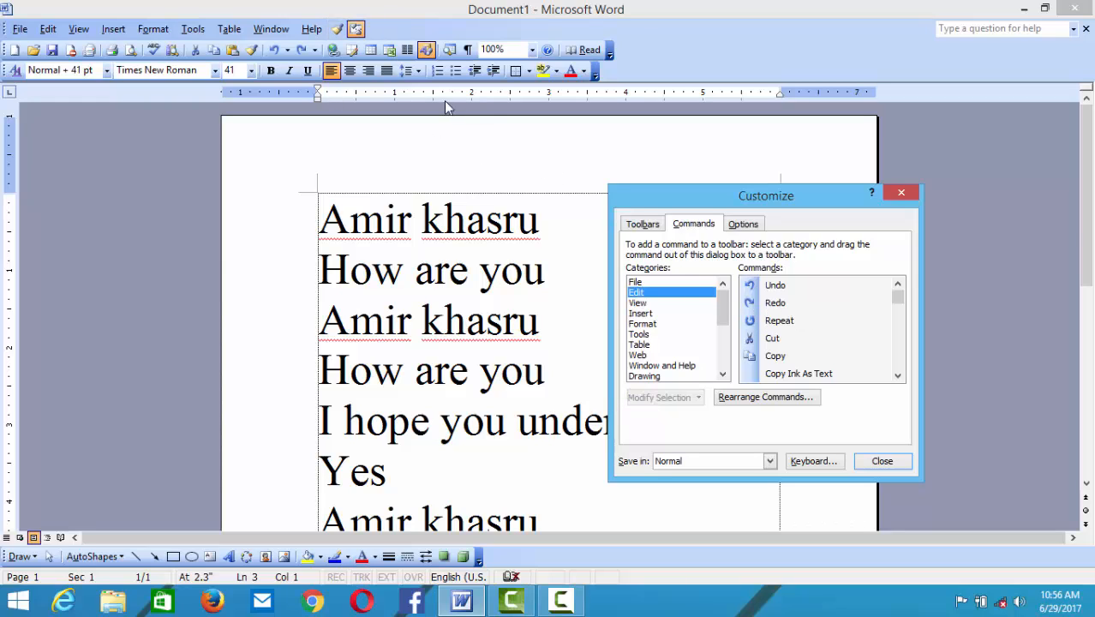
{"action": "left_click_drag", "start_coordinate": [334, 30], "coordinate": [735, 288]}
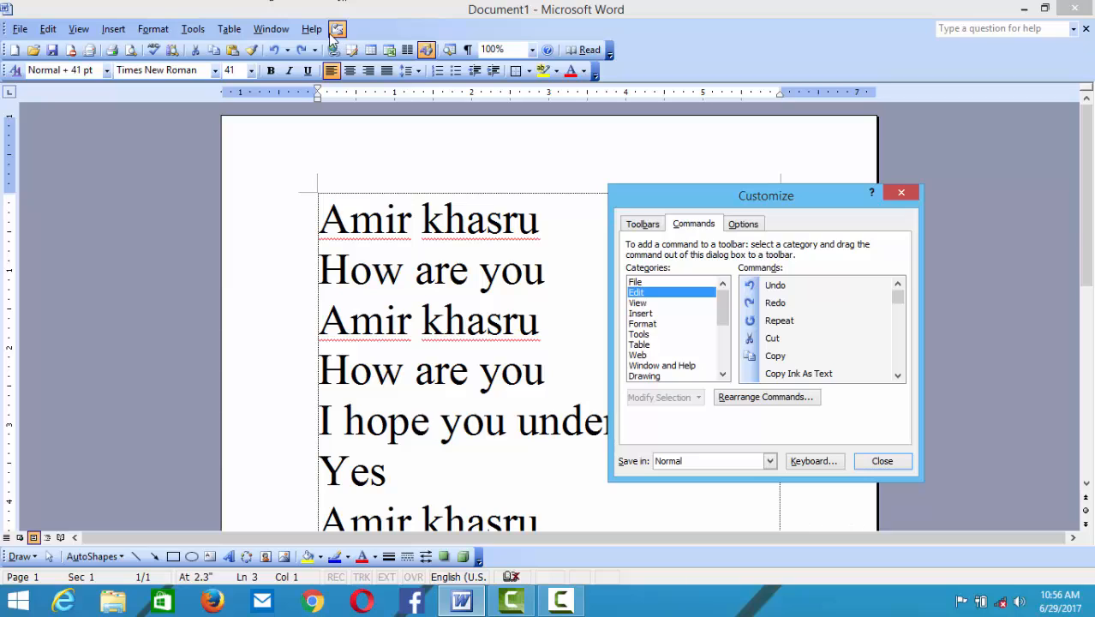
{"action": "left_click_drag", "start_coordinate": [334, 36], "coordinate": [824, 388]}
{"action": "left_click_drag", "start_coordinate": [765, 367], "coordinate": [857, 368]}
- Place Replace and Find Next buttons after Help on the menu bar, then close Customize
{"action": "left_click", "coordinate": [899, 377]}
{"action": "left_click", "coordinate": [899, 376]}
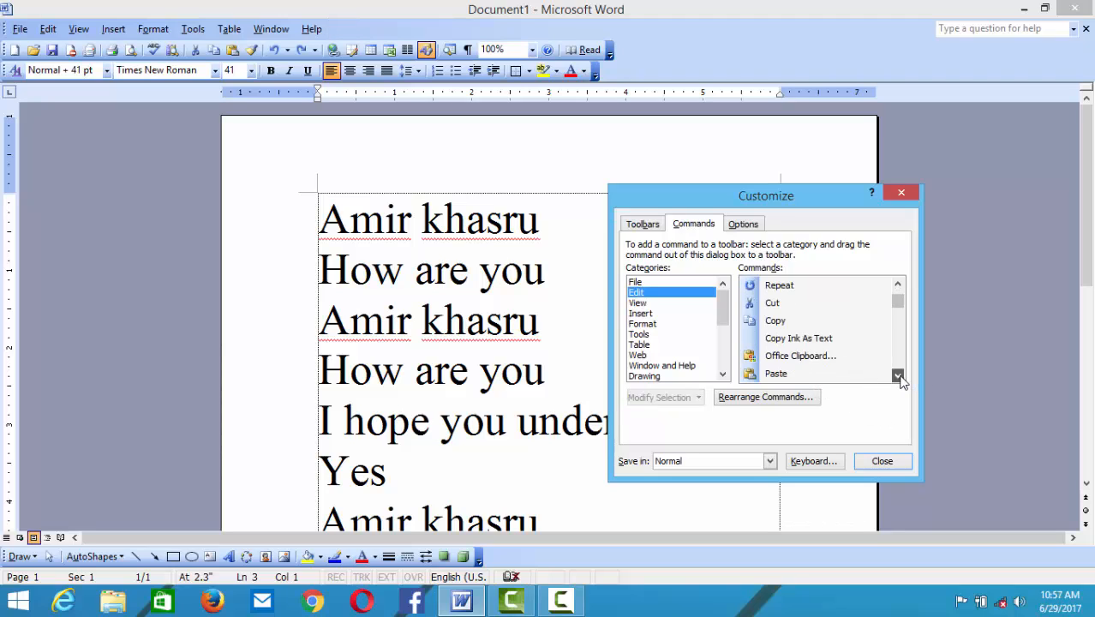
{"action": "left_click", "coordinate": [899, 377]}
{"action": "left_click", "coordinate": [899, 376]}
{"action": "left_click", "coordinate": [900, 376]}
{"action": "left_click", "coordinate": [899, 376]}
{"action": "left_click", "coordinate": [899, 376]}
{"action": "left_click", "coordinate": [899, 376]}
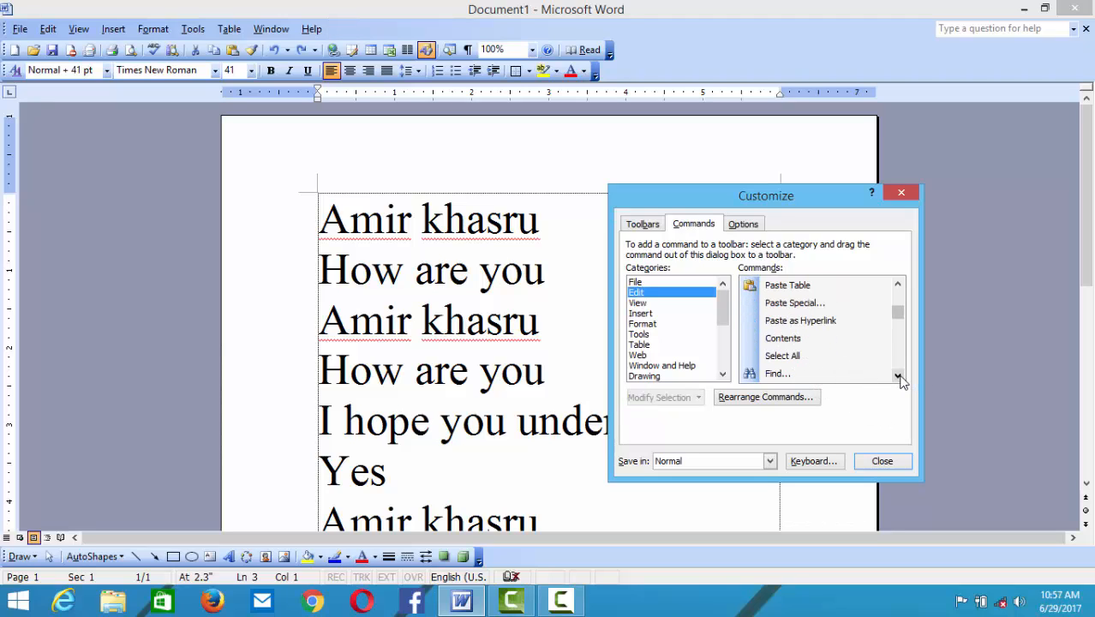
{"action": "left_click", "coordinate": [899, 376]}
{"action": "left_click", "coordinate": [899, 376]}
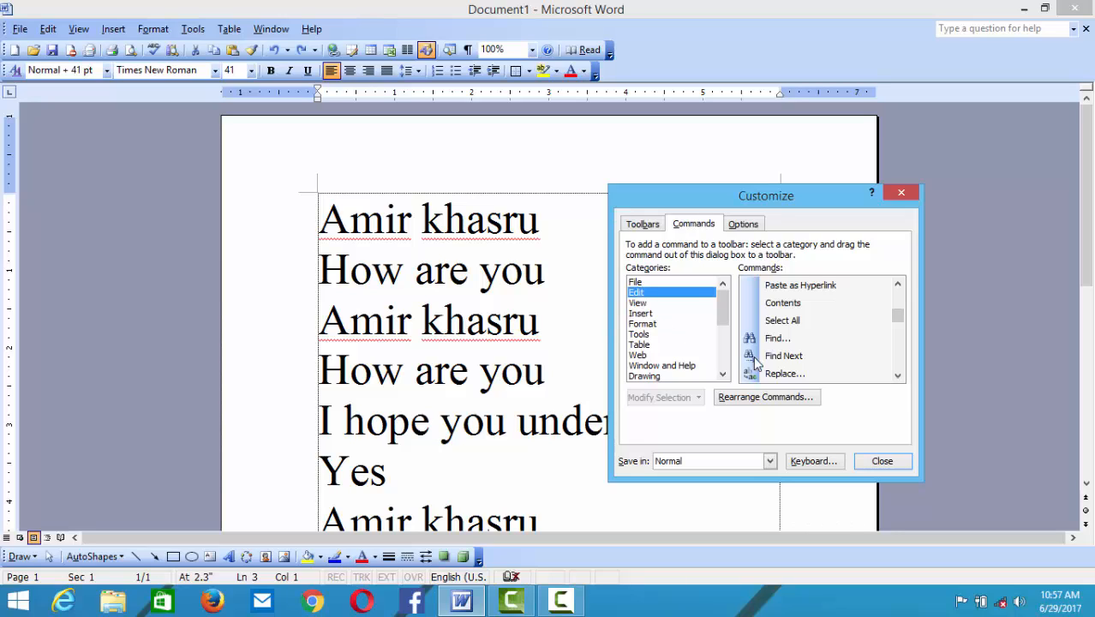
{"action": "mouse_move", "coordinate": [790, 377]}
{"action": "left_mouse_down"}
{"action": "mouse_move", "coordinate": [403, 49]}
{"action": "mouse_move", "coordinate": [354, 36]}
{"action": "left_mouse_up"}
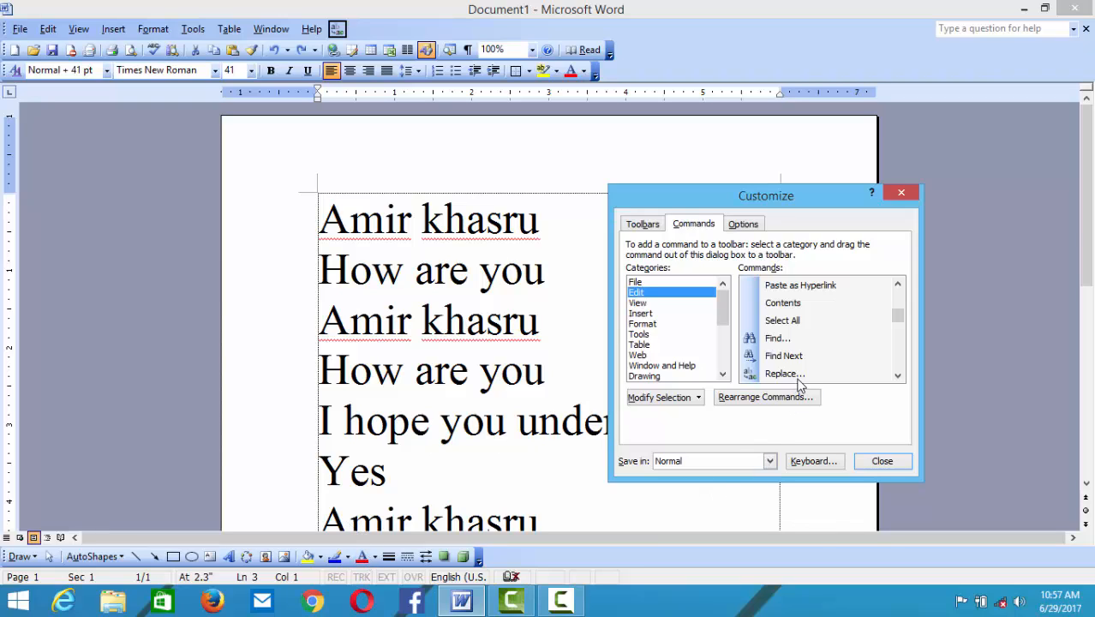
{"action": "left_click_drag", "start_coordinate": [805, 356], "coordinate": [356, 30]}
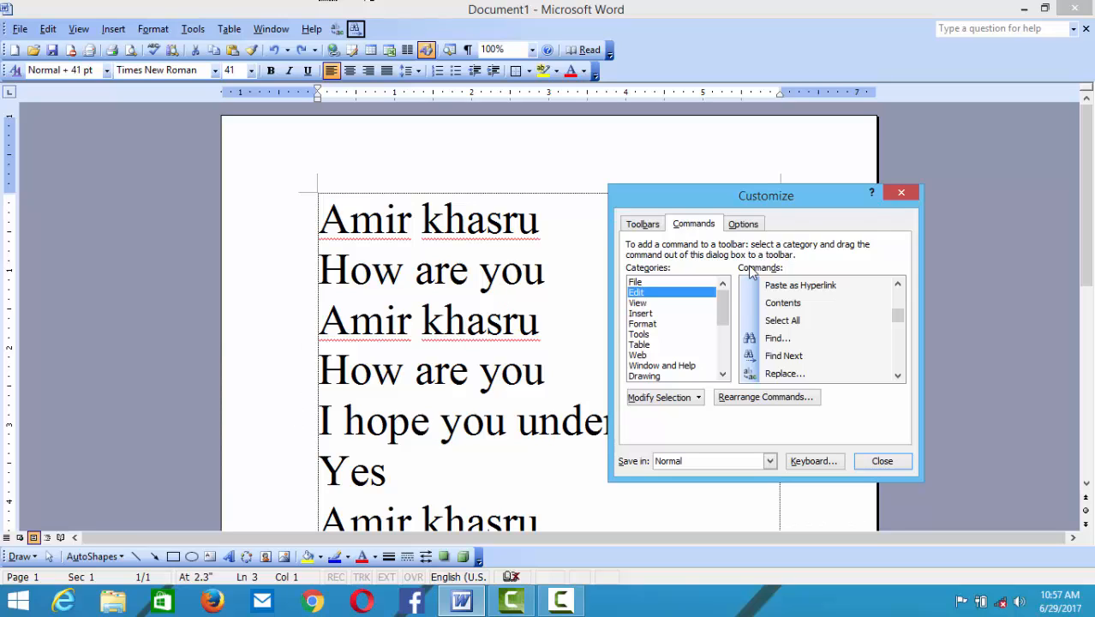
{"action": "left_click", "coordinate": [897, 195]}
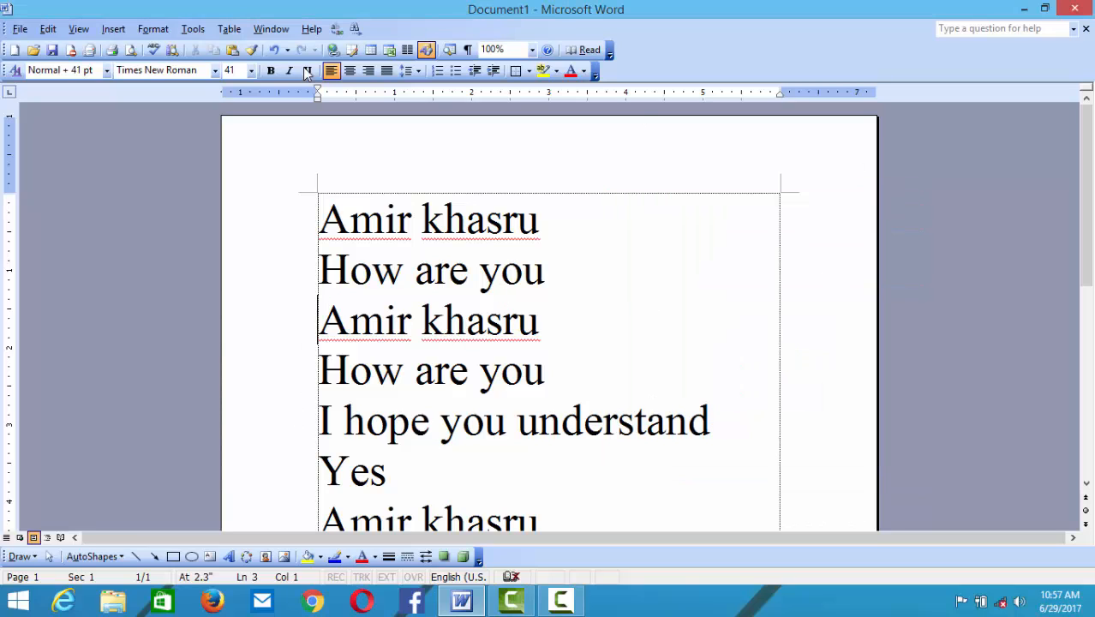
{"action": "left_click", "coordinate": [48, 28]}
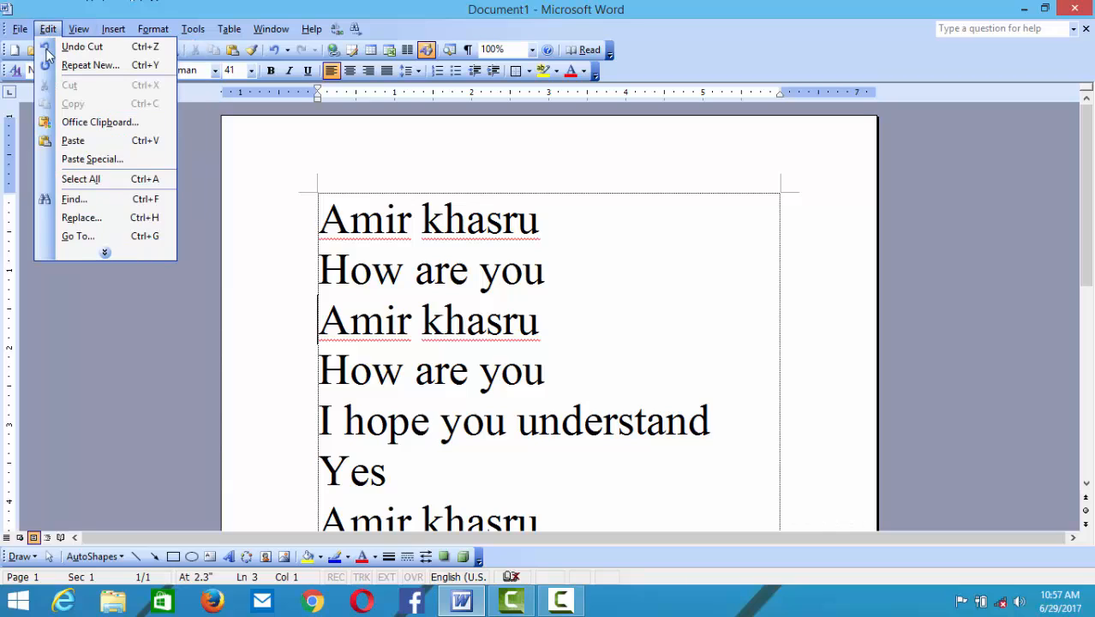
{"action": "left_click", "coordinate": [686, 268]}
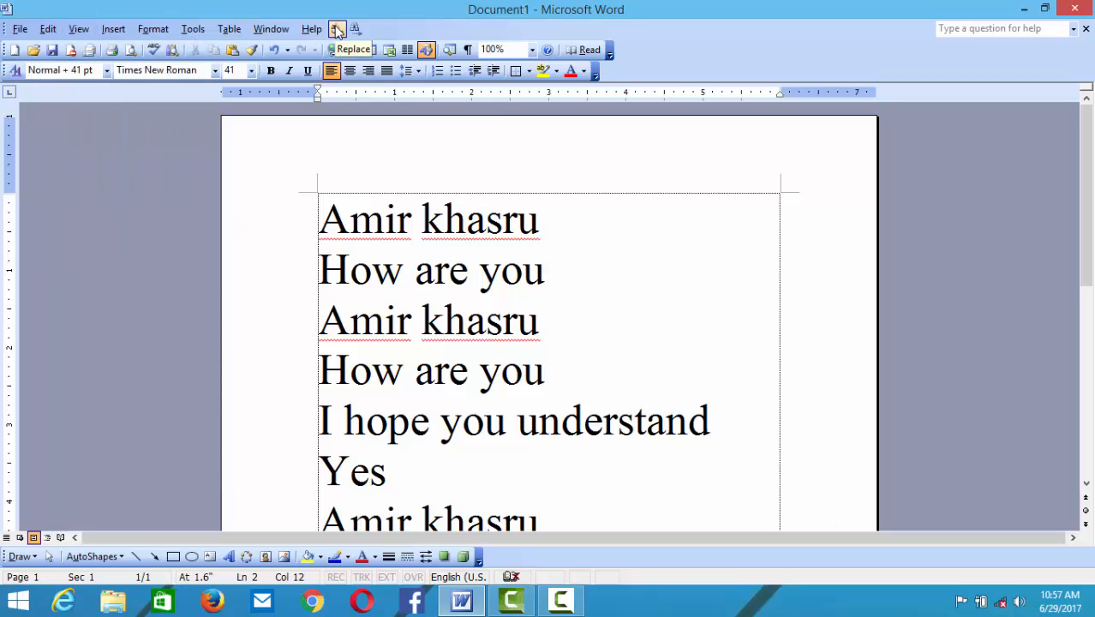
{"action": "key", "text": "ctrl+Home"}
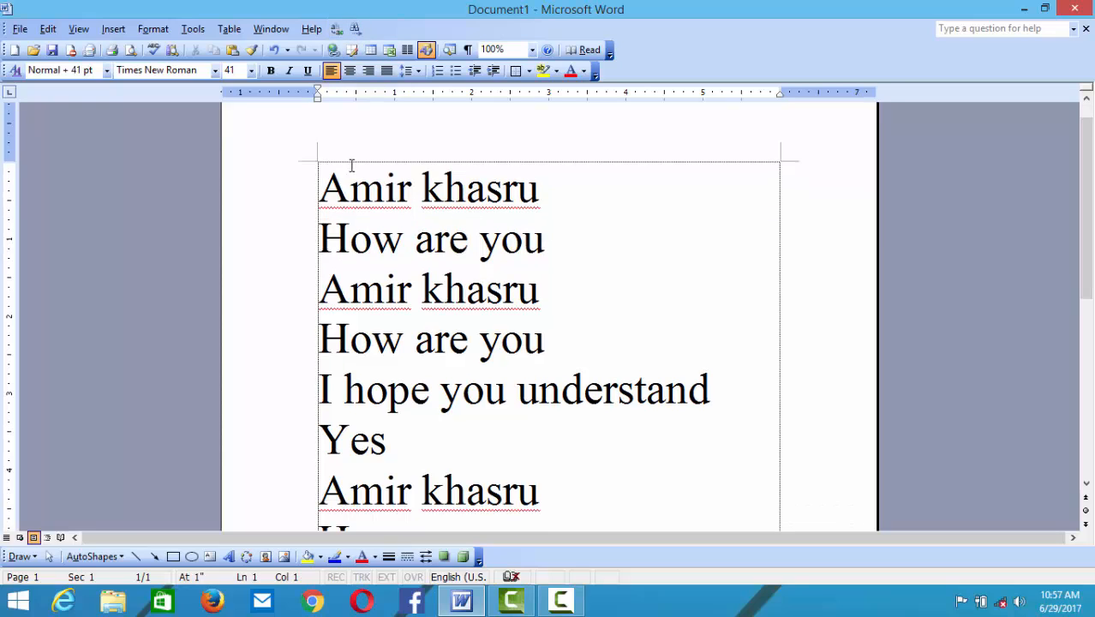
{"action": "left_click", "coordinate": [337, 30]}
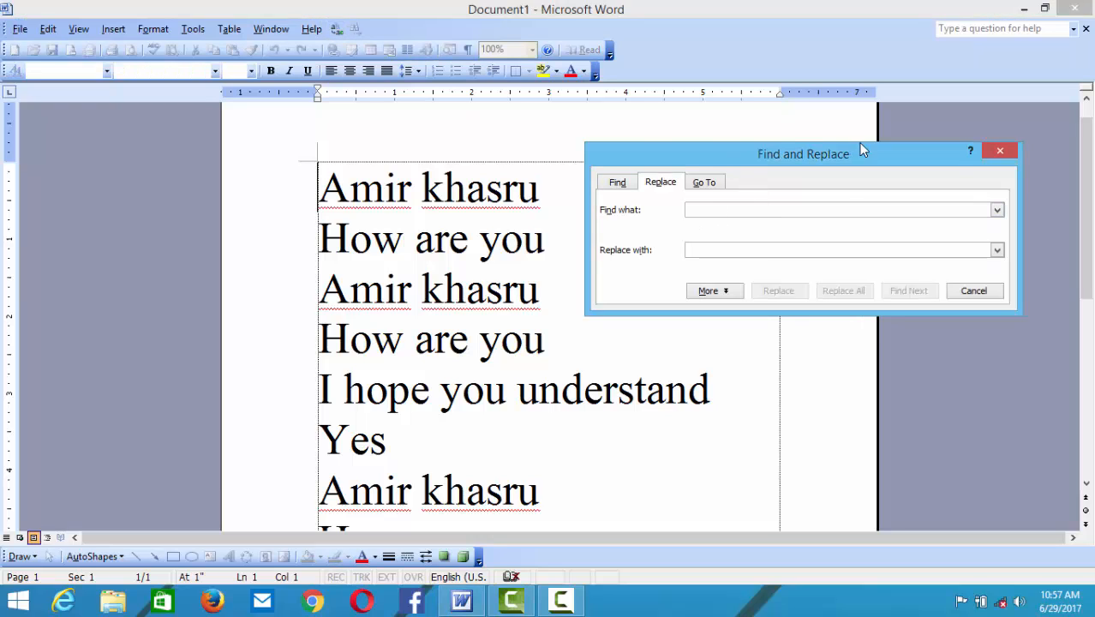
{"action": "left_click", "coordinate": [986, 151]}
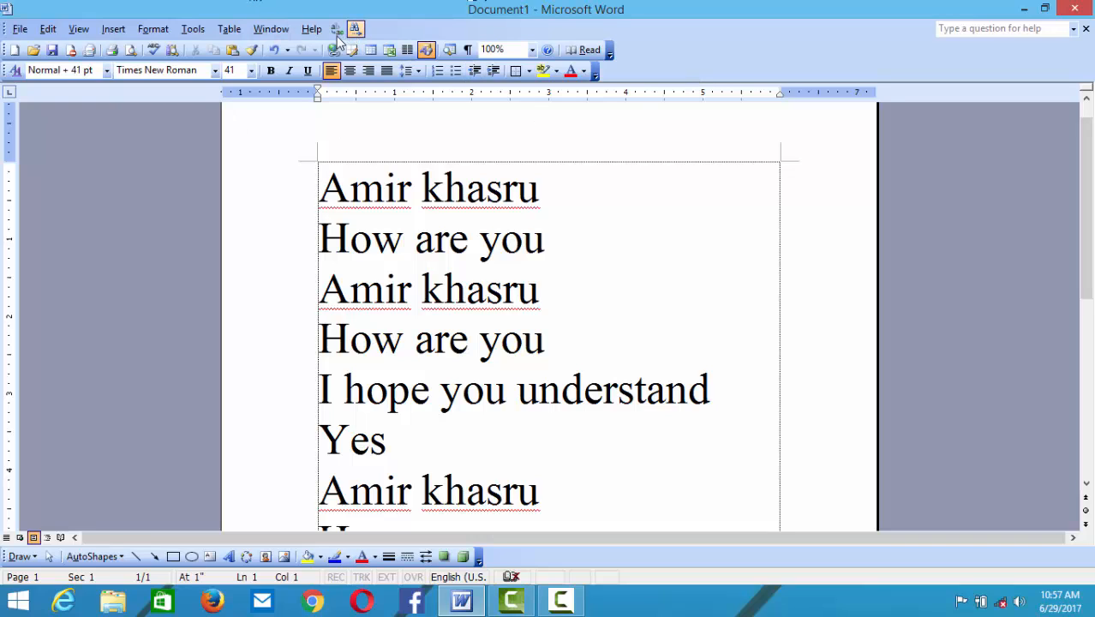
{"action": "left_click", "coordinate": [78, 29]}
{"action": "mouse_move", "coordinate": [135, 123]}
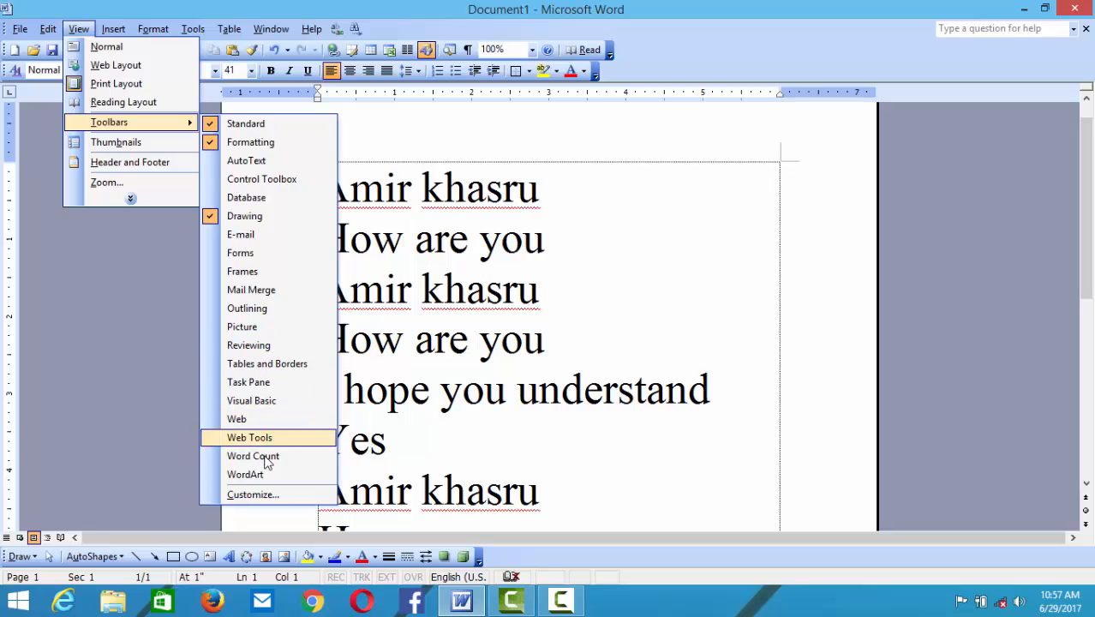
{"action": "left_click", "coordinate": [253, 496]}
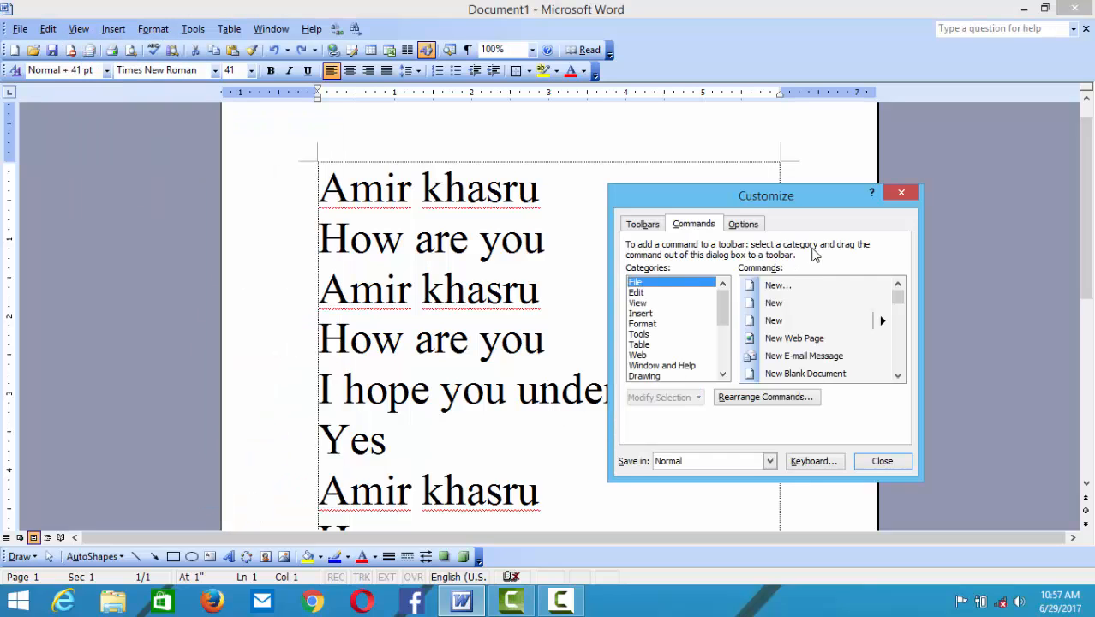
{"action": "left_click_drag", "start_coordinate": [355, 28], "coordinate": [844, 359]}
{"action": "left_click_drag", "start_coordinate": [336, 29], "coordinate": [798, 332]}
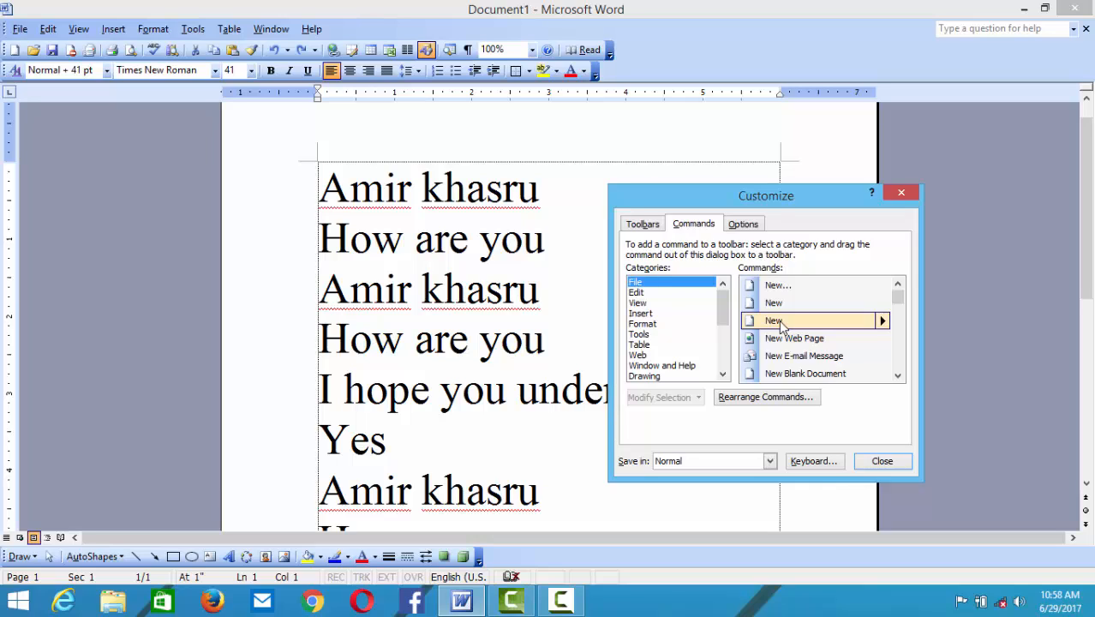
{"action": "mouse_move", "coordinate": [781, 326]}
{"action": "left_mouse_down"}
{"action": "mouse_move", "coordinate": [456, 125]}
{"action": "mouse_move", "coordinate": [363, 31]}
{"action": "mouse_move", "coordinate": [520, 129]}
{"action": "mouse_move", "coordinate": [744, 306]}
{"action": "mouse_move", "coordinate": [821, 334]}
{"action": "mouse_move", "coordinate": [825, 311]}
{"action": "mouse_move", "coordinate": [828, 323]}
{"action": "left_mouse_up"}
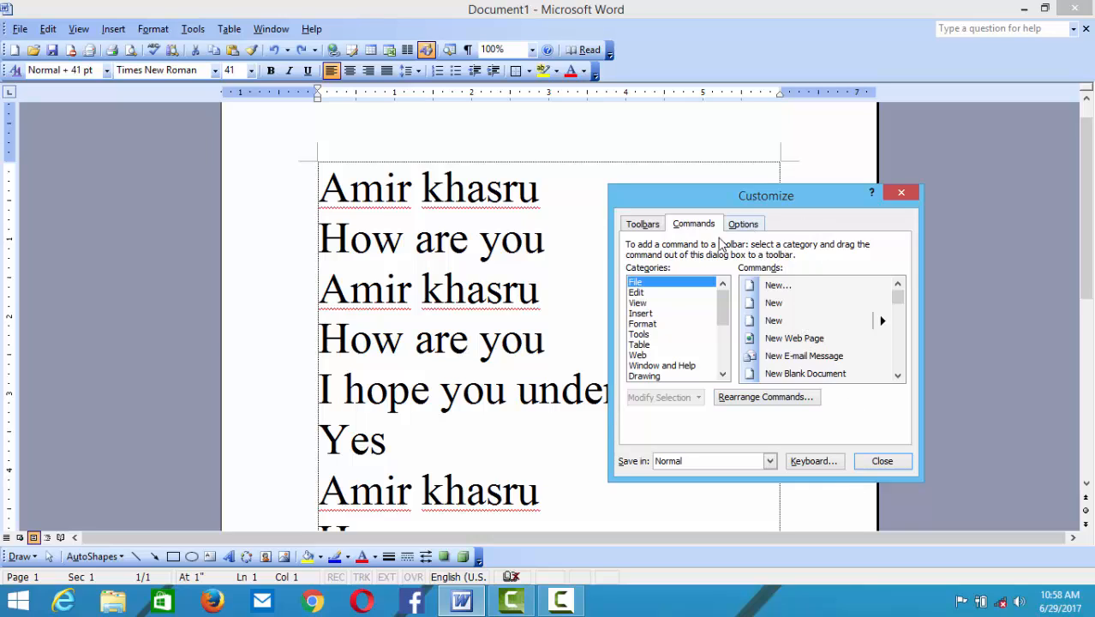
{"action": "left_click", "coordinate": [643, 224]}
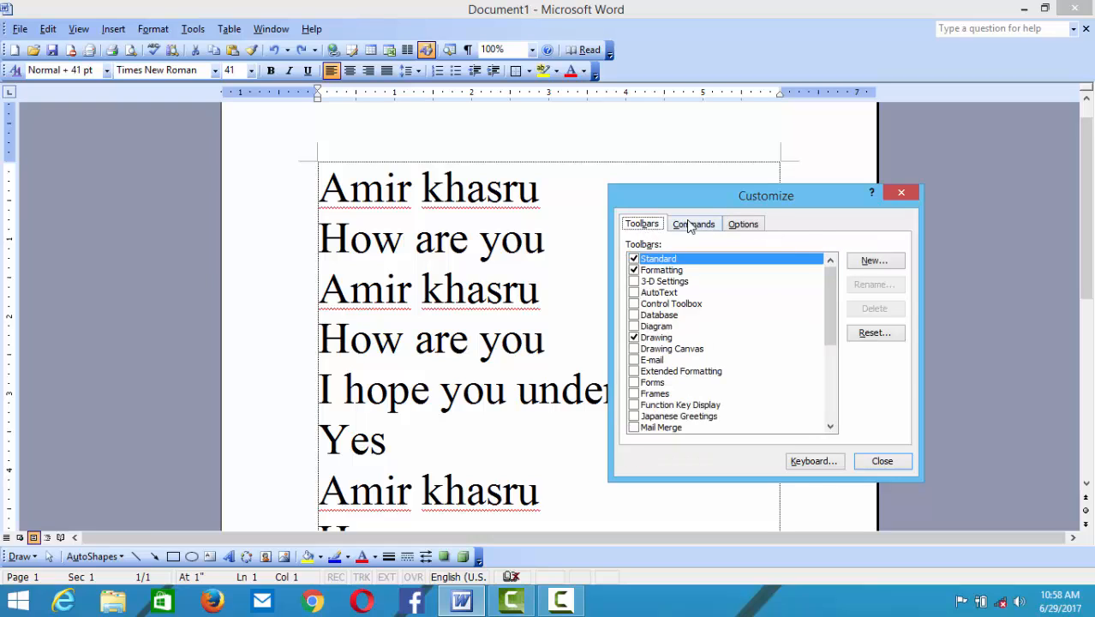
{"action": "left_click", "coordinate": [691, 225]}
{"action": "left_click", "coordinate": [643, 225]}
{"action": "left_click_drag", "start_coordinate": [846, 195], "coordinate": [800, 179]}
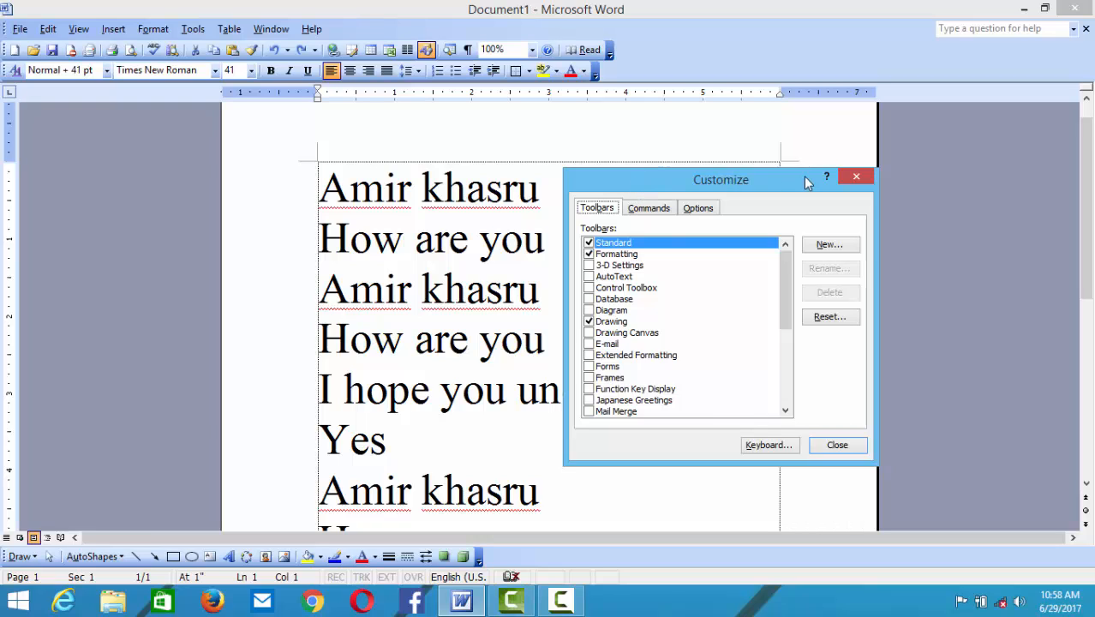
{"action": "left_click", "coordinate": [856, 176]}
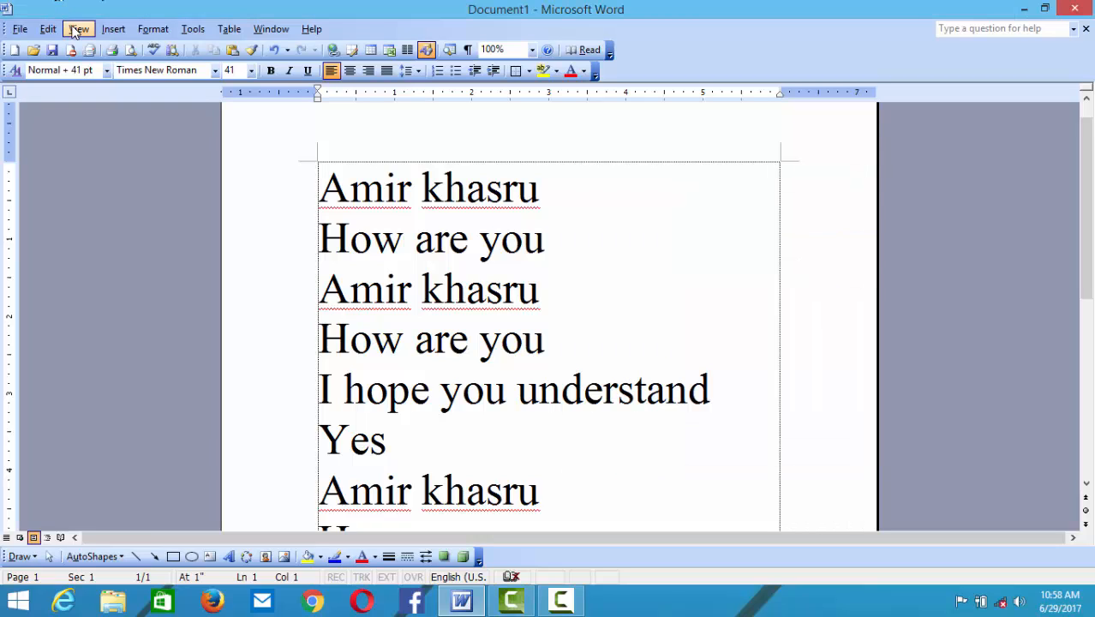
{"action": "left_click", "coordinate": [78, 29]}
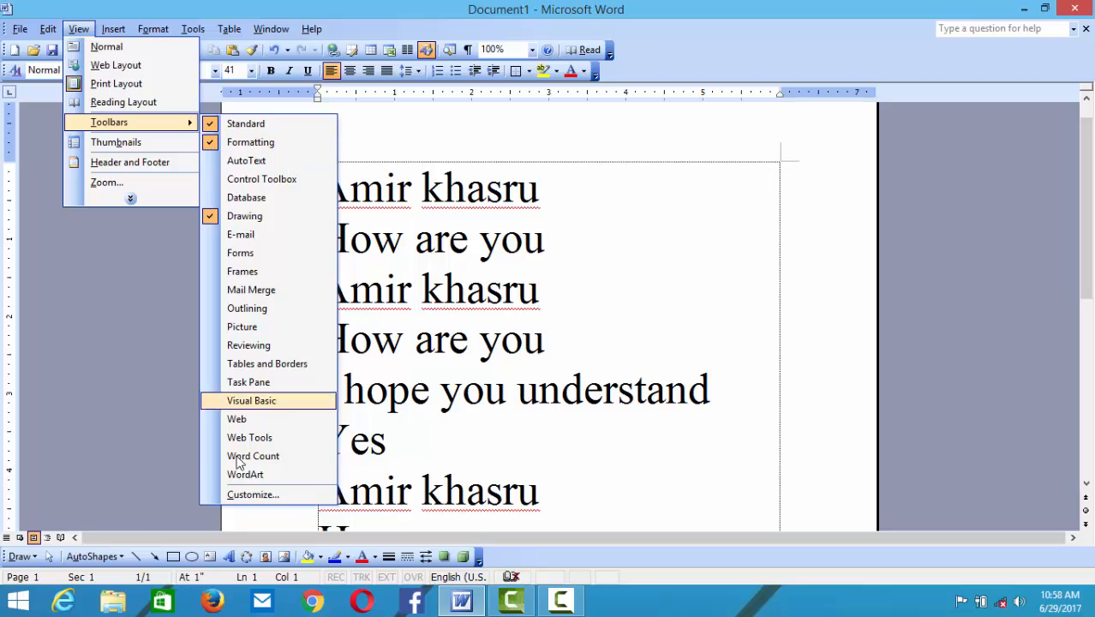
{"action": "left_click", "coordinate": [254, 497]}
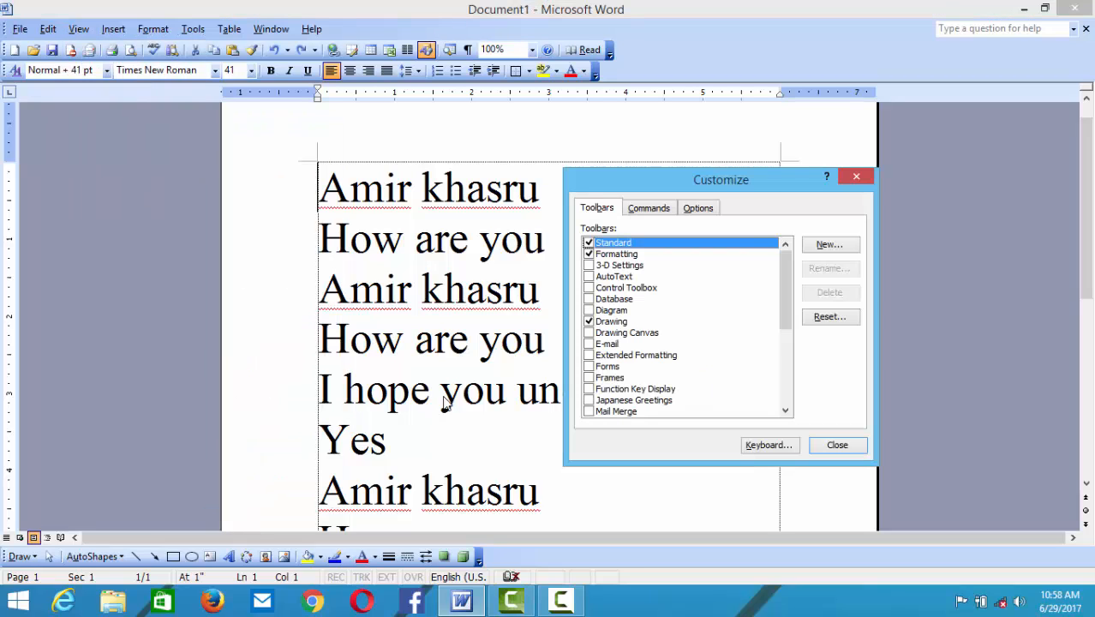
{"action": "left_click", "coordinate": [860, 182]}
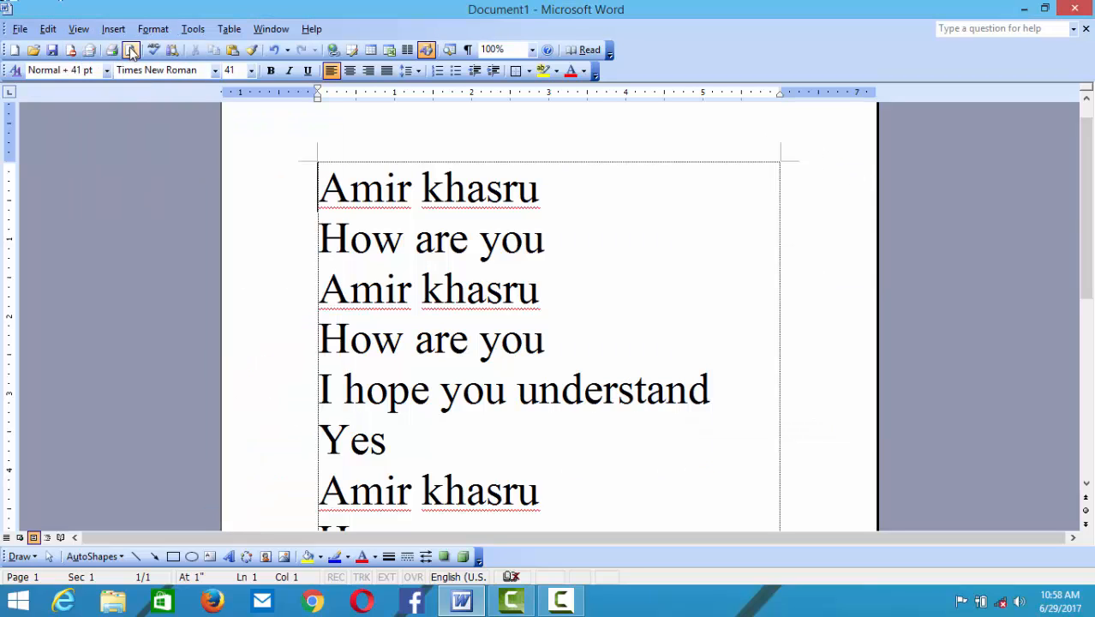
- Turn on View > Thumbnails to show page thumbnails beside the document
{"action": "left_click", "coordinate": [78, 29]}
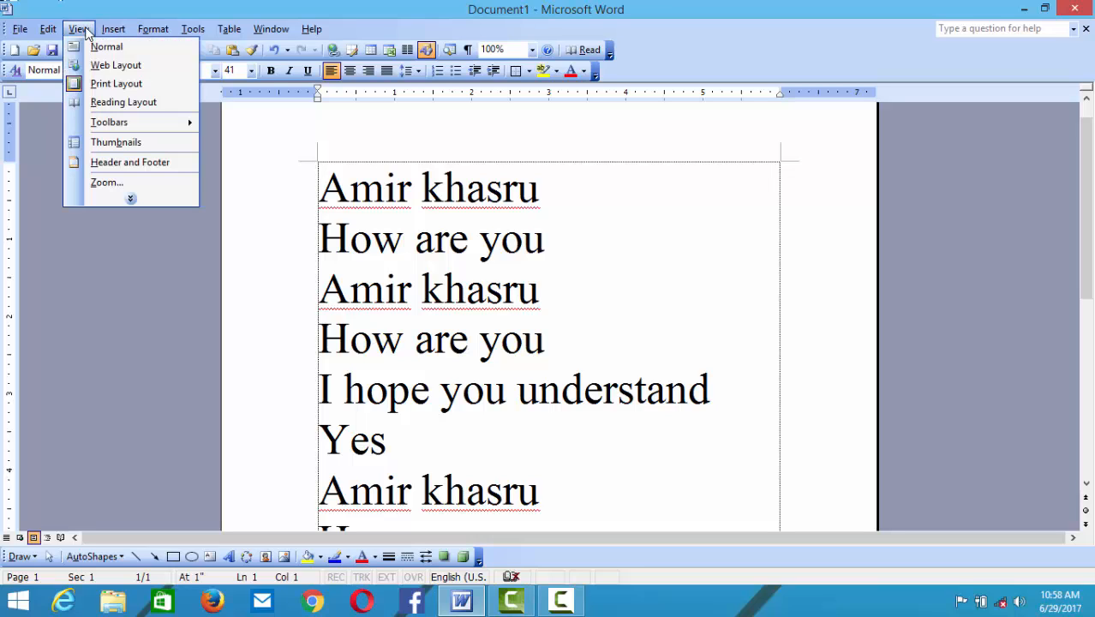
{"action": "left_click", "coordinate": [128, 144]}
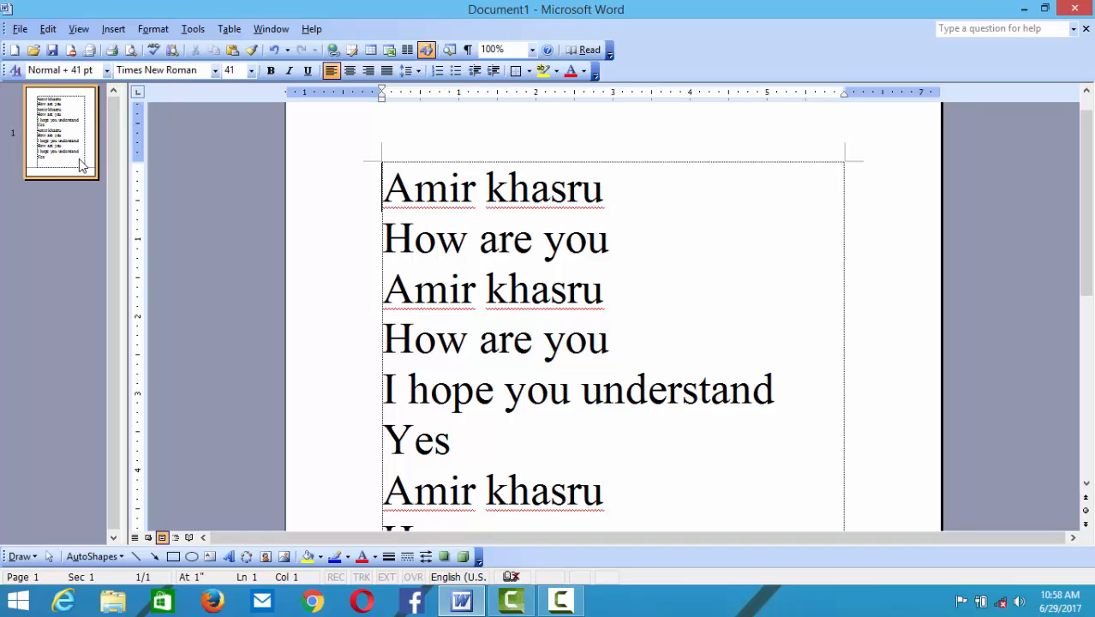
{"action": "scroll", "coordinate": [74, 166], "scroll_direction": "down", "scroll_amount": 1}
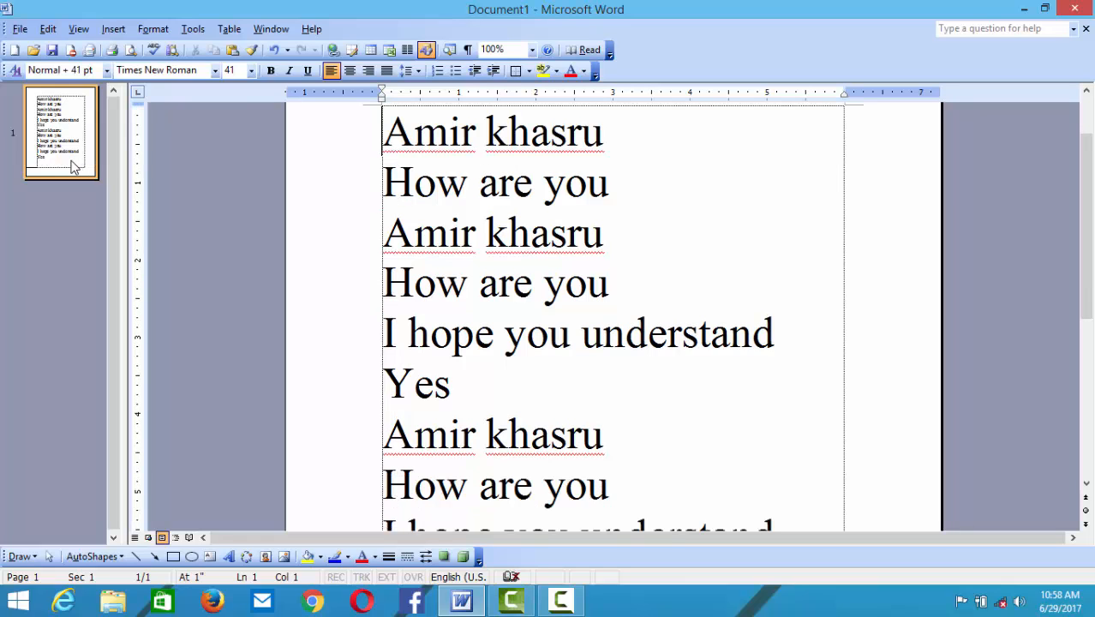
{"action": "left_click_drag", "start_coordinate": [1082, 193], "coordinate": [1082, 348]}
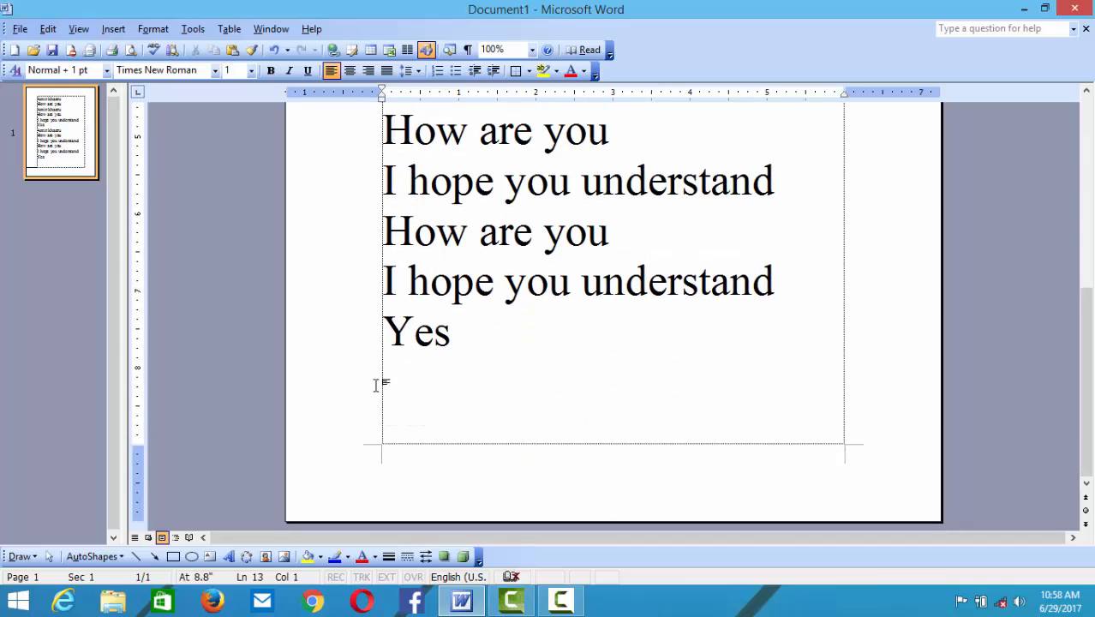
- Insert page breaks after 'Yes' to make a four-page document, checking each thumbnail
{"action": "left_click", "coordinate": [483, 351]}
{"action": "key", "text": "Return"}
{"action": "key", "text": "ctrl+Return"}
{"action": "key", "text": "ctrl+Return"}
{"action": "key", "text": "ctrl+Return"}
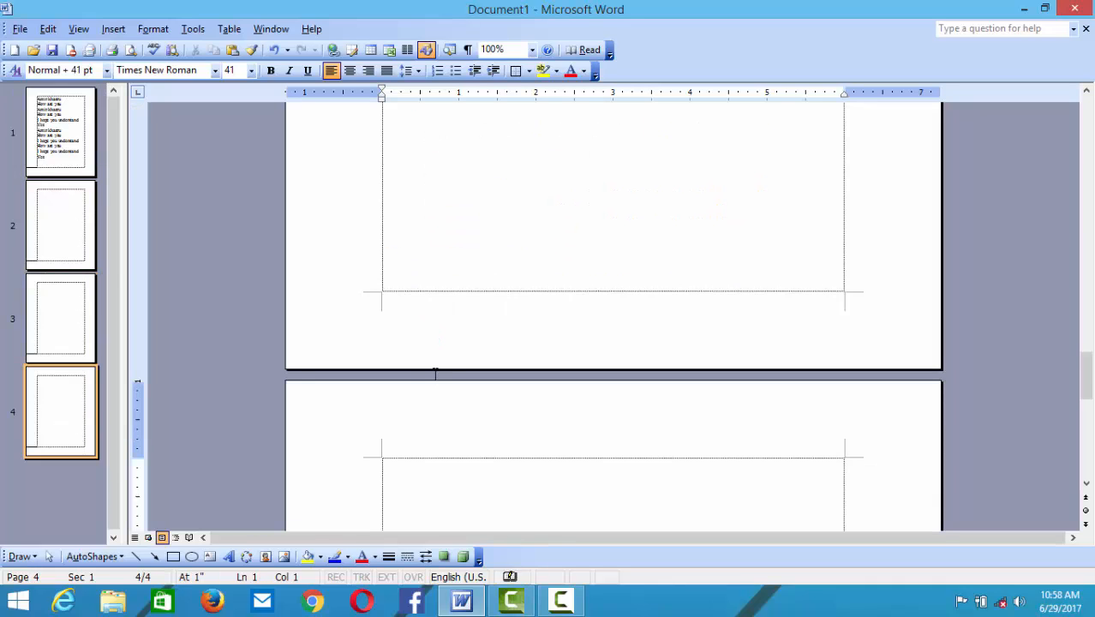
{"action": "left_click", "coordinate": [66, 240]}
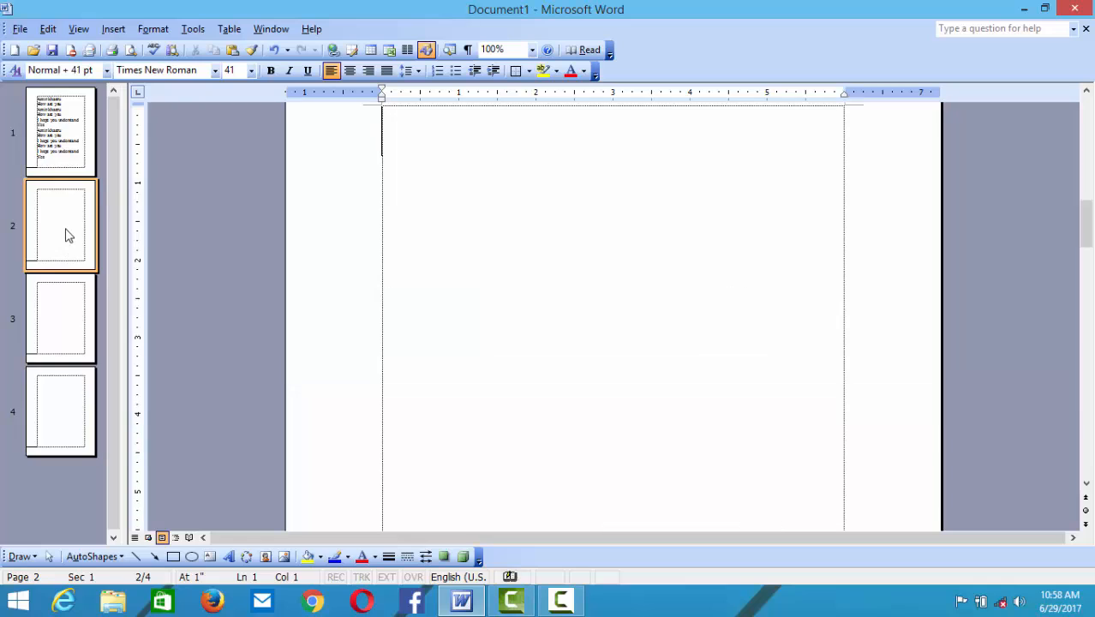
{"action": "left_click", "coordinate": [64, 347]}
{"action": "left_click", "coordinate": [54, 417]}
{"action": "left_click", "coordinate": [50, 300]}
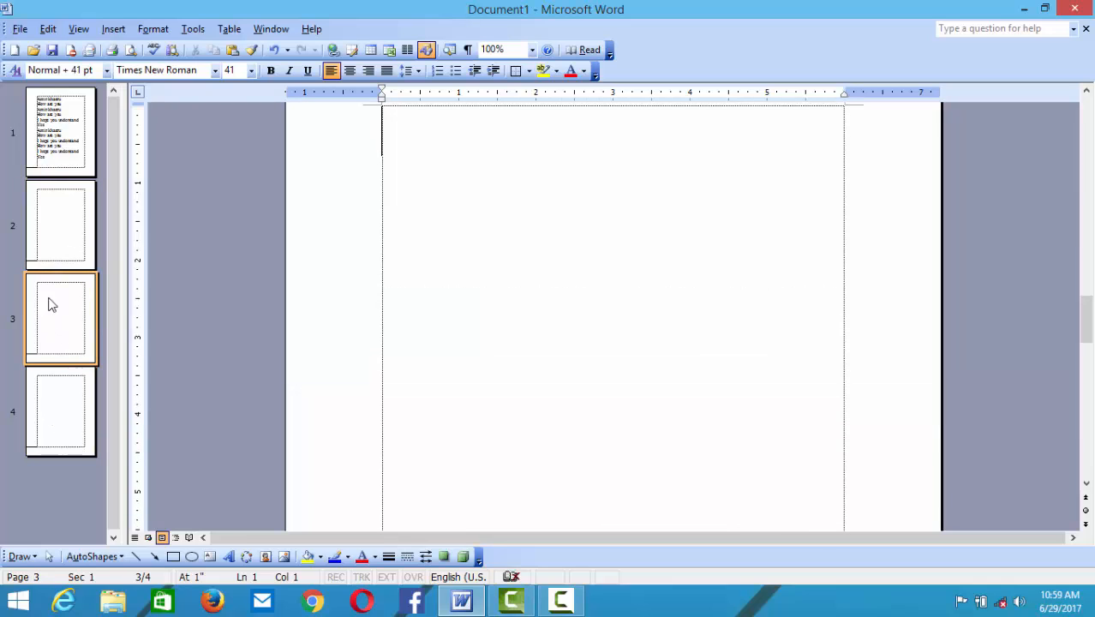
{"action": "left_click", "coordinate": [55, 163]}
{"action": "left_click", "coordinate": [66, 236]}
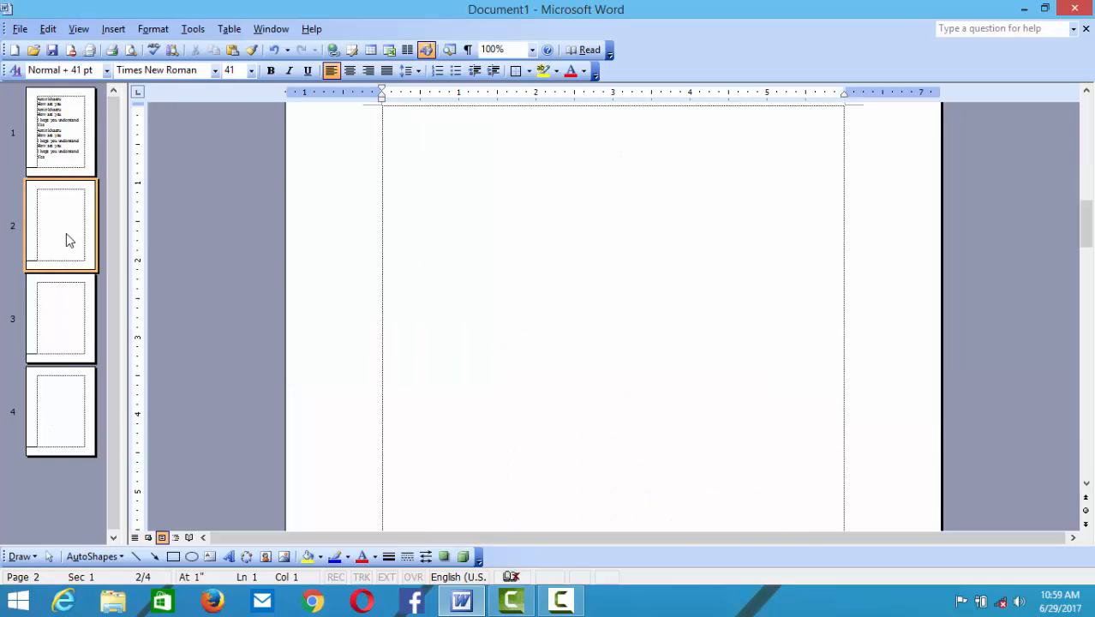
{"action": "left_click", "coordinate": [63, 405]}
{"action": "left_click", "coordinate": [51, 152]}
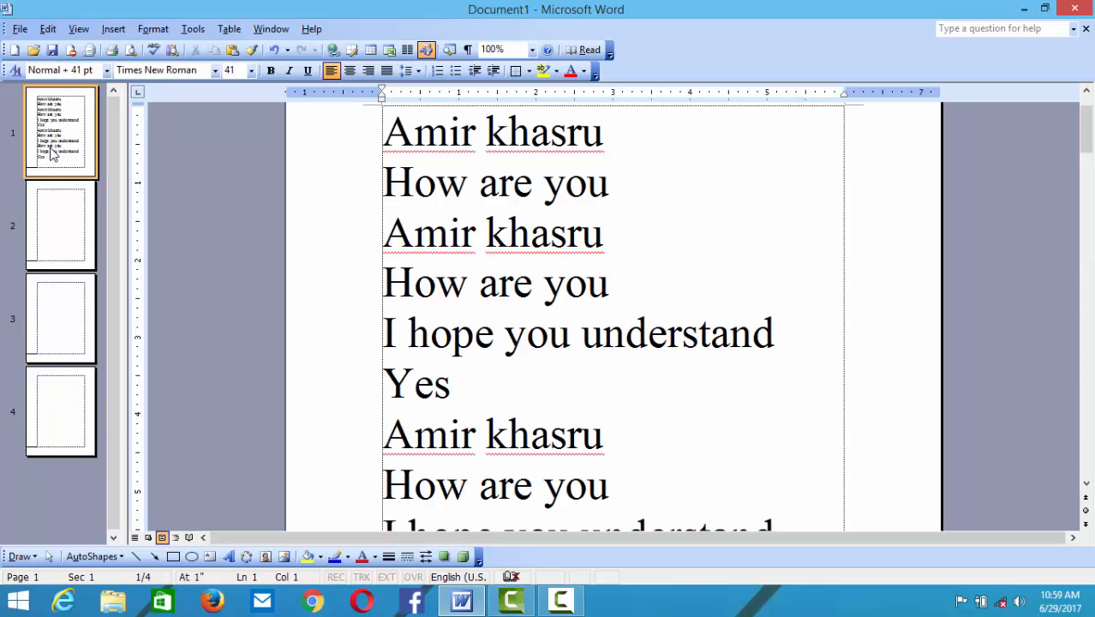
- Type random filler text such as 'gdfgdgdf' at the top of pages 4, 3, 2 and 1
{"action": "left_click", "coordinate": [62, 399]}
{"action": "type", "text": "gegdsf"}
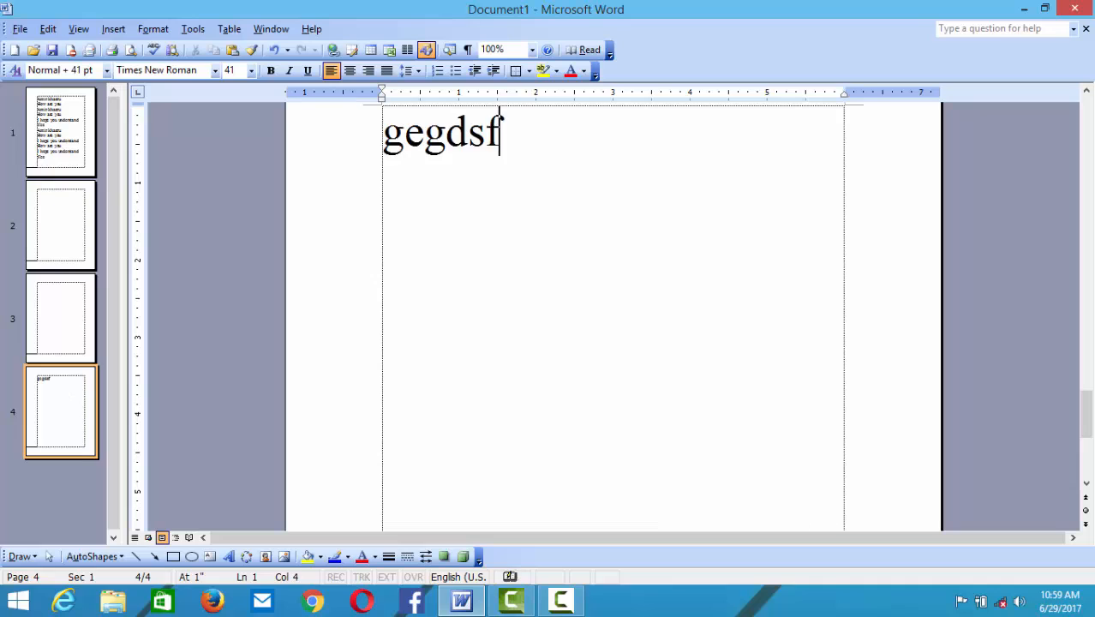
{"action": "type", "text": "gdsfg"}
{"action": "left_click", "coordinate": [47, 302]}
{"action": "type", "text": "gdfgdgdf"}
{"action": "left_click", "coordinate": [52, 221]}
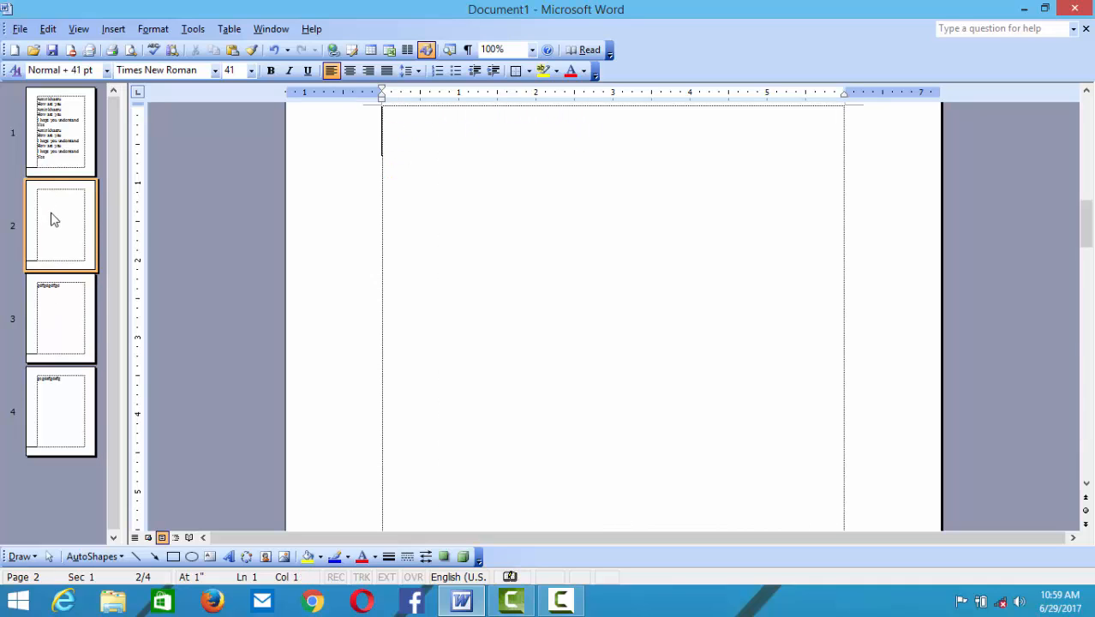
{"action": "type", "text": "fgdfgdsfgdfgdfg"}
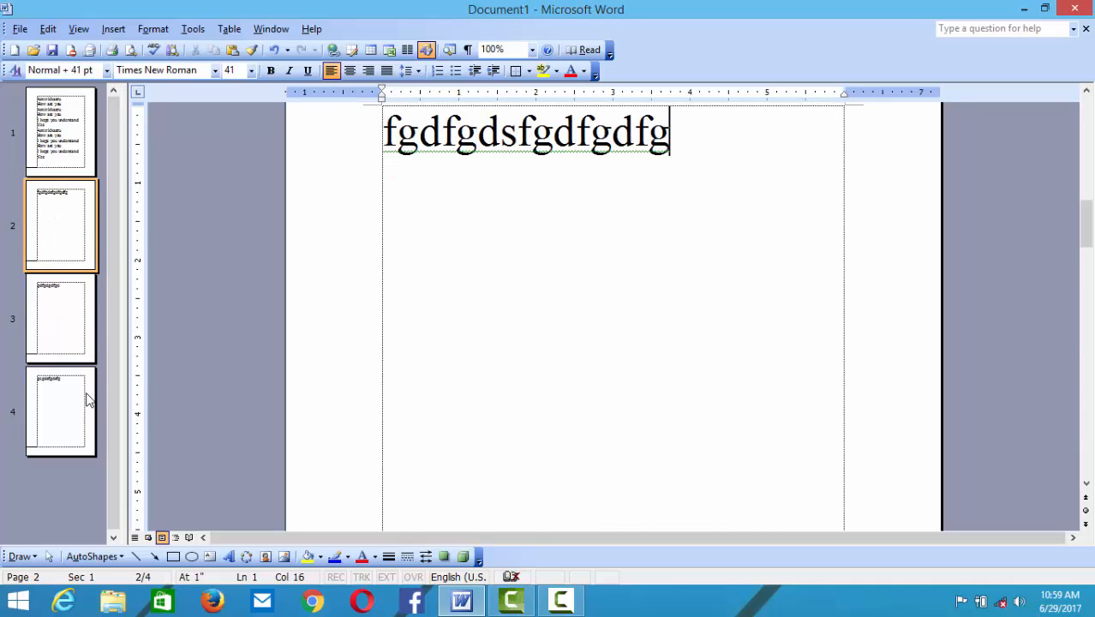
{"action": "left_click", "coordinate": [88, 405]}
{"action": "type", "text": "gfdgdfgfdggegdsfgdsfg"}
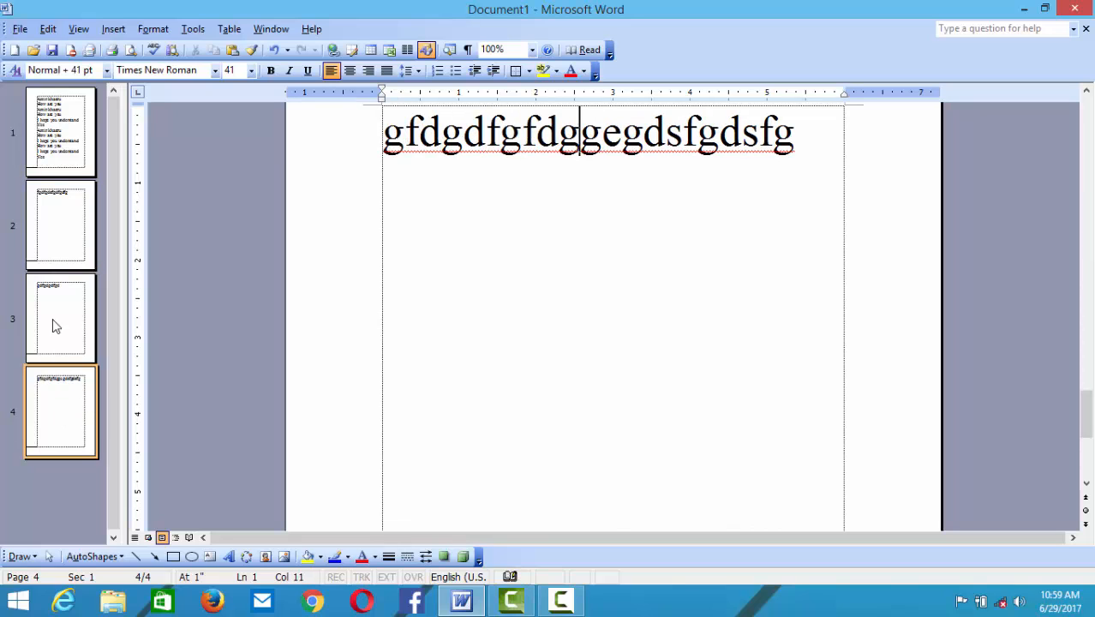
{"action": "left_click", "coordinate": [73, 142]}
{"action": "type", "text": "gfdgfdgfd"}
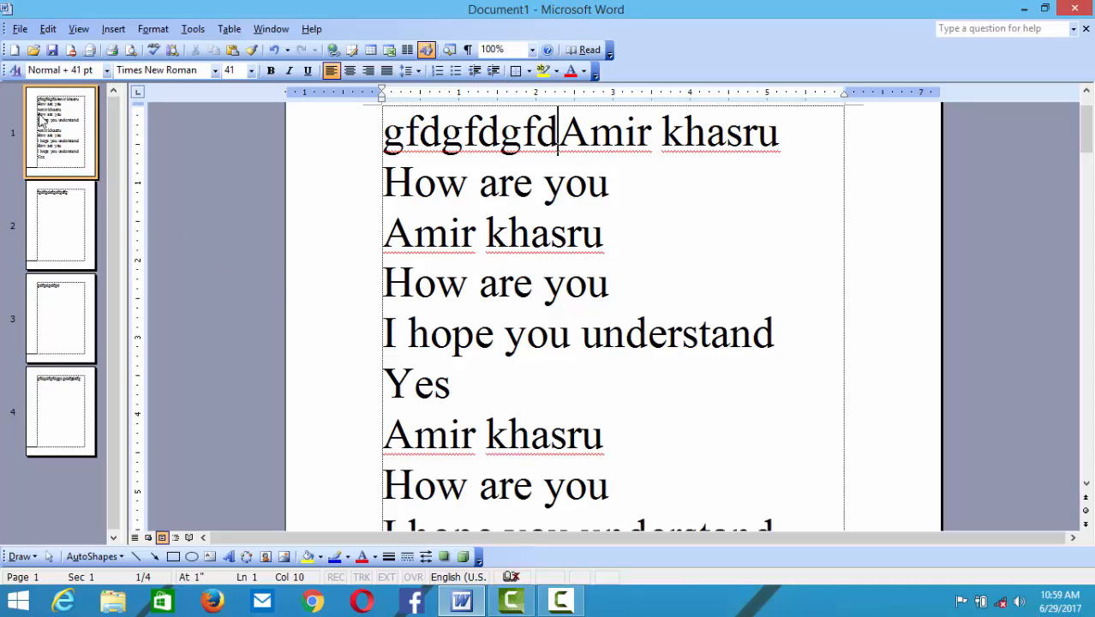
- Step through the thumbnails from page 4 back to page 1 to review the text
{"action": "left_click", "coordinate": [62, 426]}
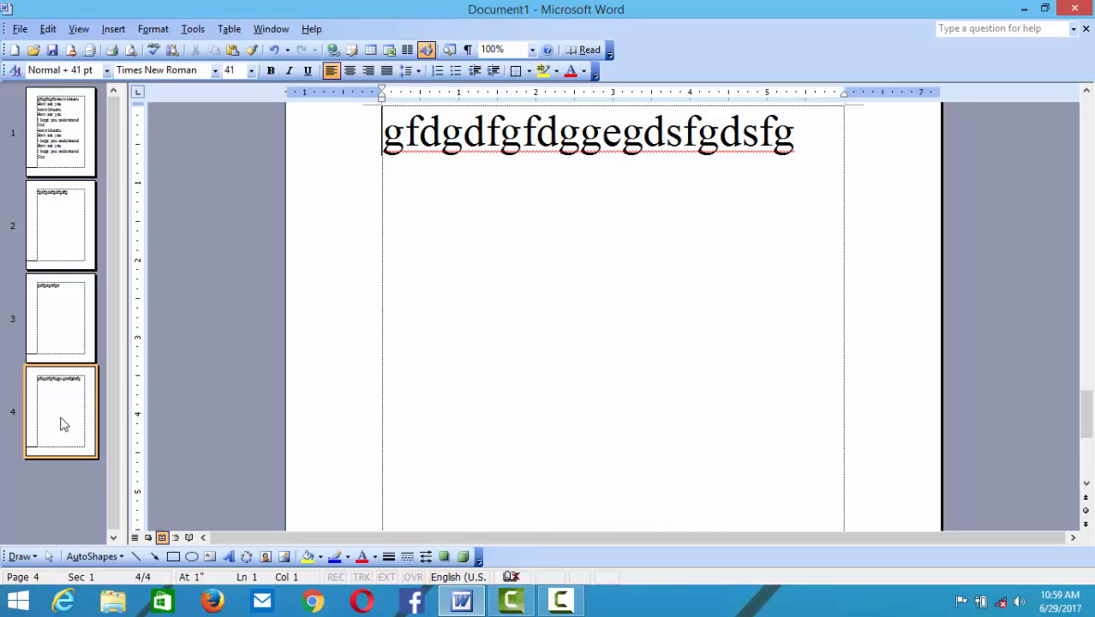
{"action": "left_click", "coordinate": [56, 330]}
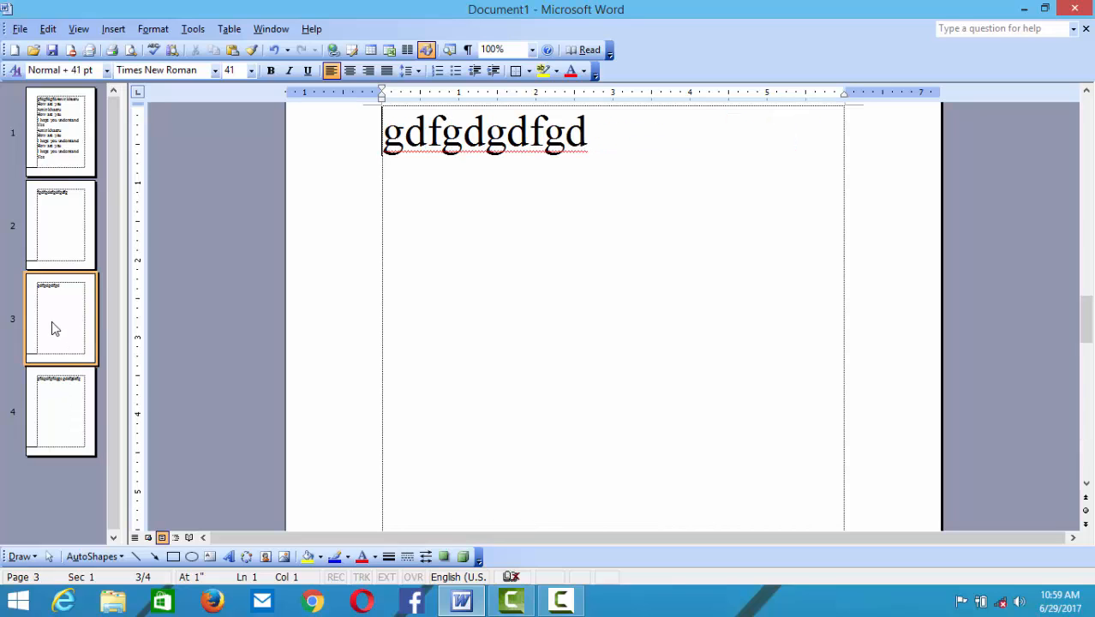
{"action": "left_click", "coordinate": [59, 227]}
{"action": "left_click", "coordinate": [61, 166]}
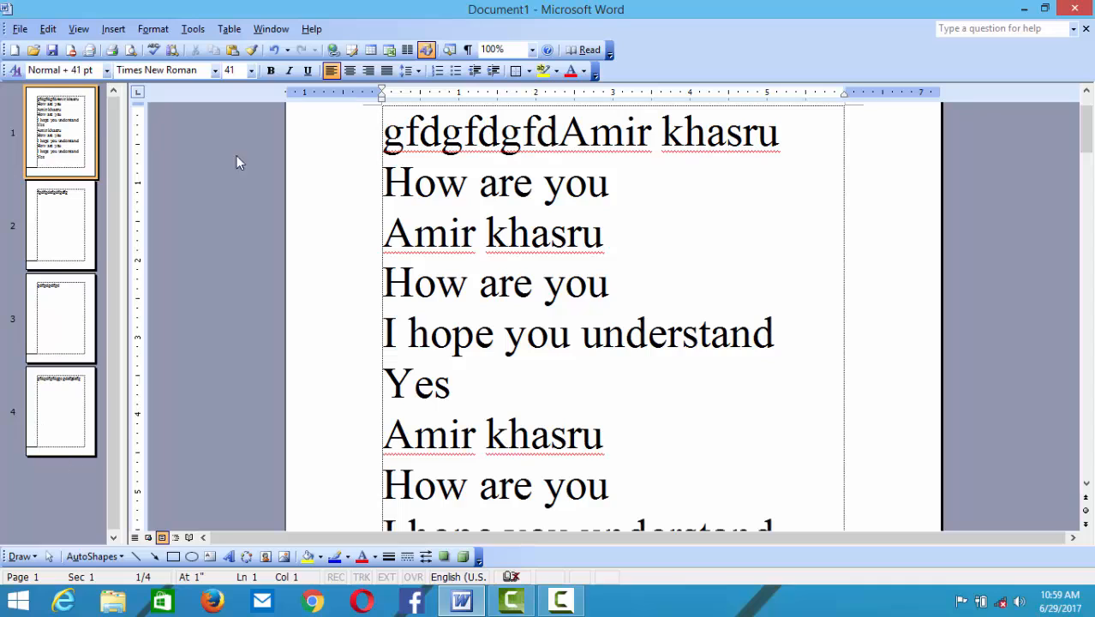
- Turn off Thumbnails, then open Header and Footer, move its toolbar aside and close it
{"action": "left_click", "coordinate": [79, 29]}
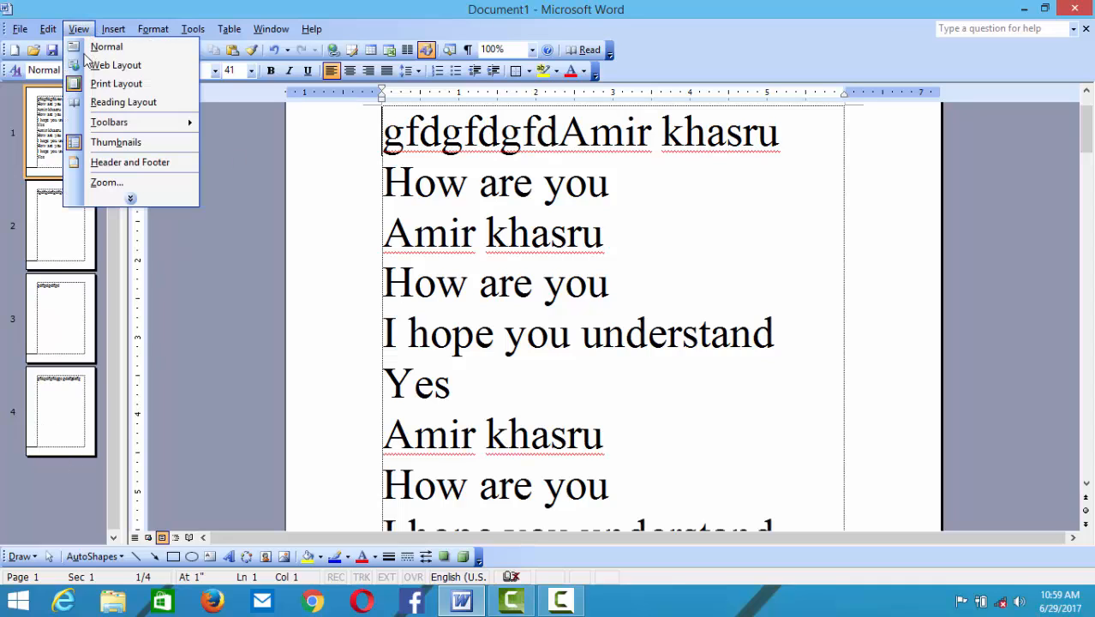
{"action": "left_click", "coordinate": [114, 143]}
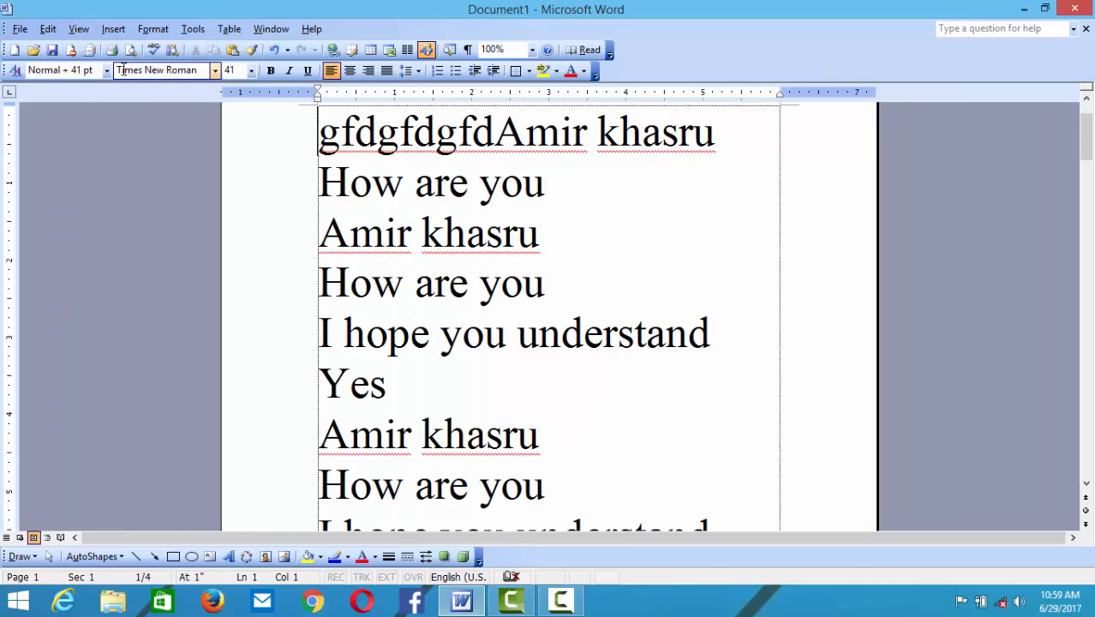
{"action": "left_click", "coordinate": [76, 38]}
{"action": "left_click", "coordinate": [107, 162]}
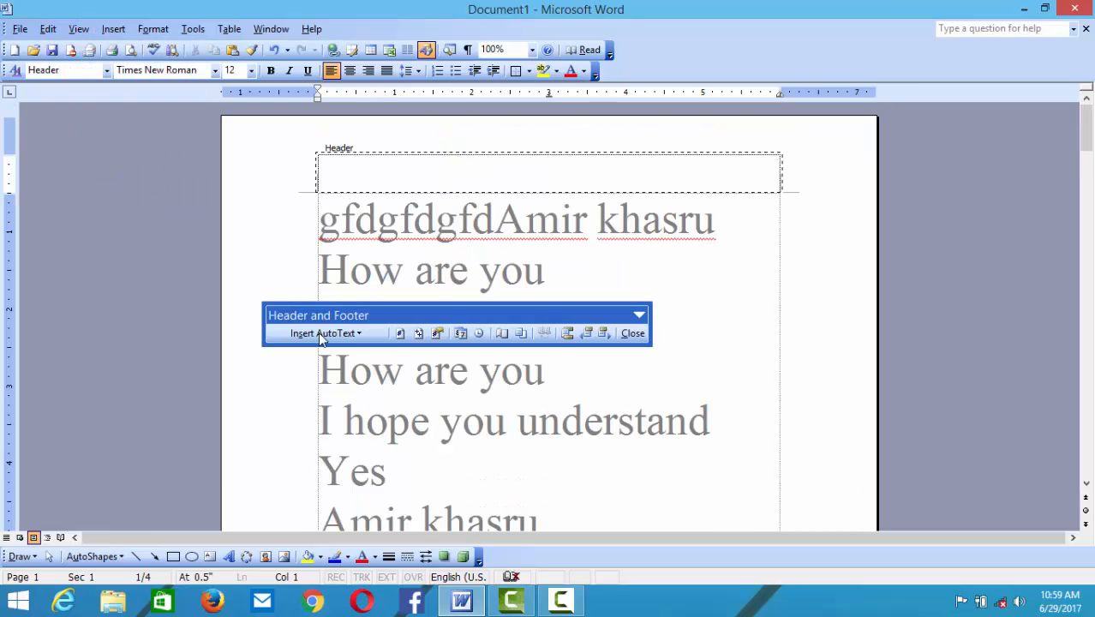
{"action": "left_click_drag", "start_coordinate": [393, 314], "coordinate": [566, 219]}
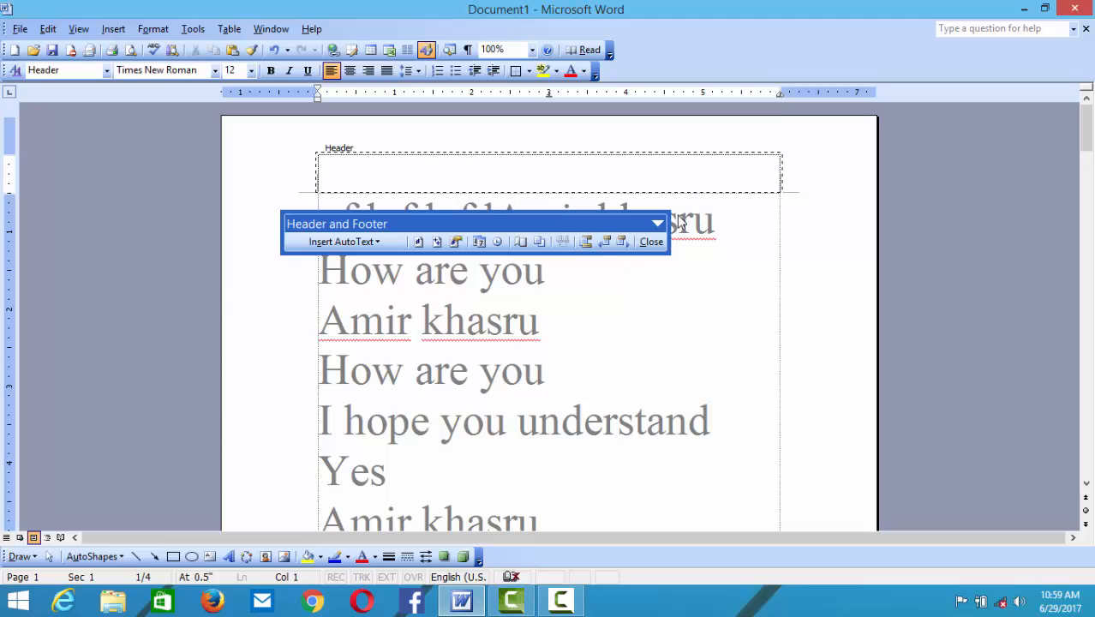
{"action": "left_click", "coordinate": [651, 240]}
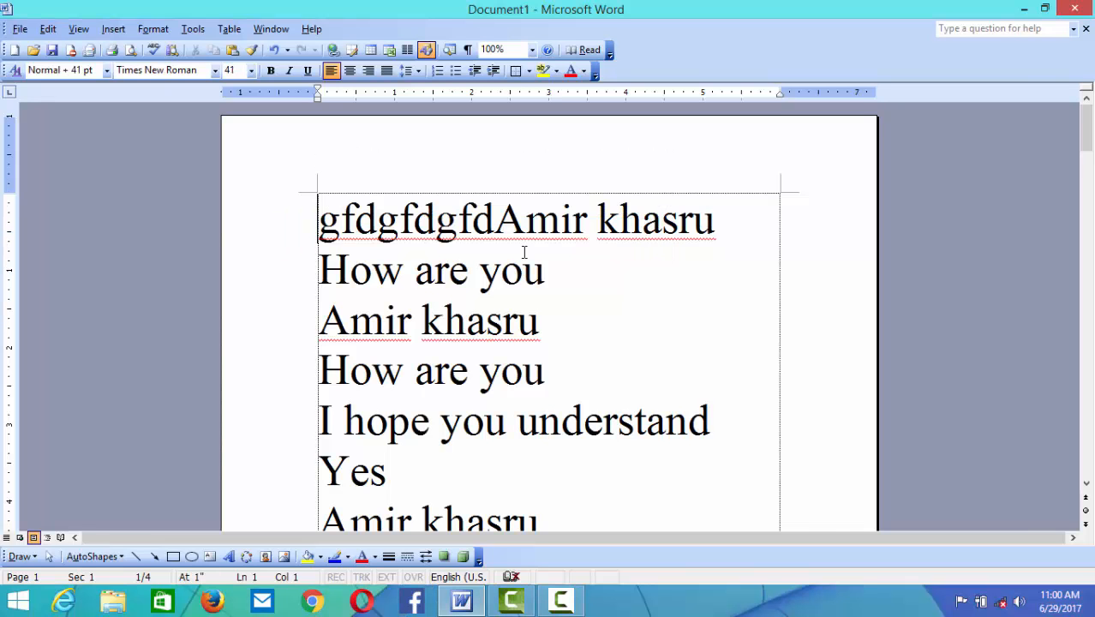
- Open the page header for editing and move the Header and Footer toolbar off the text
{"action": "left_click", "coordinate": [78, 29]}
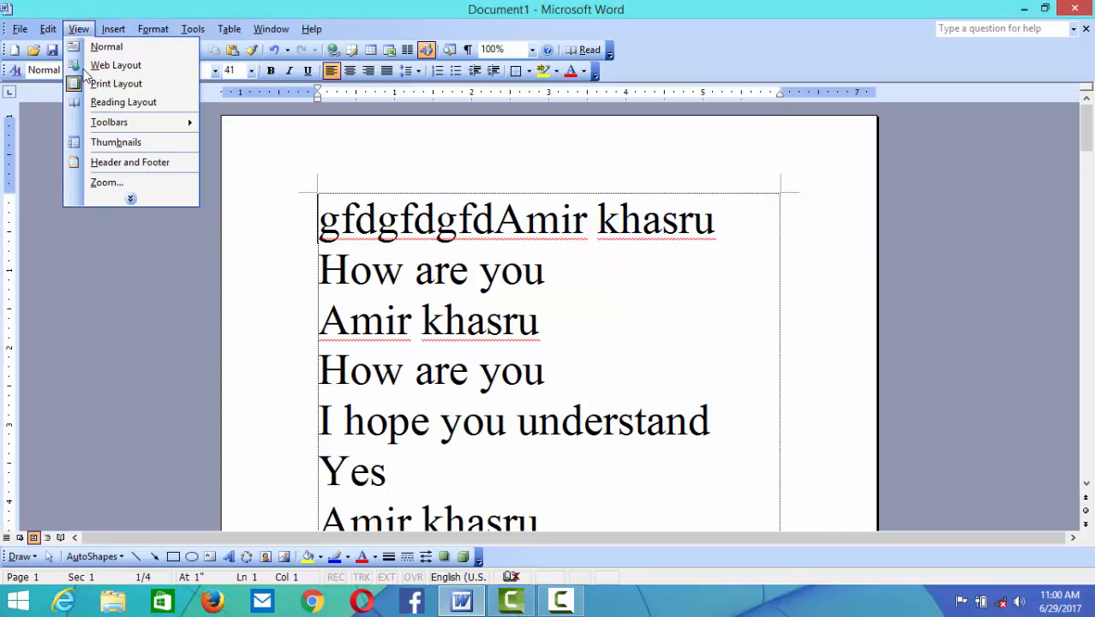
{"action": "left_click", "coordinate": [109, 162]}
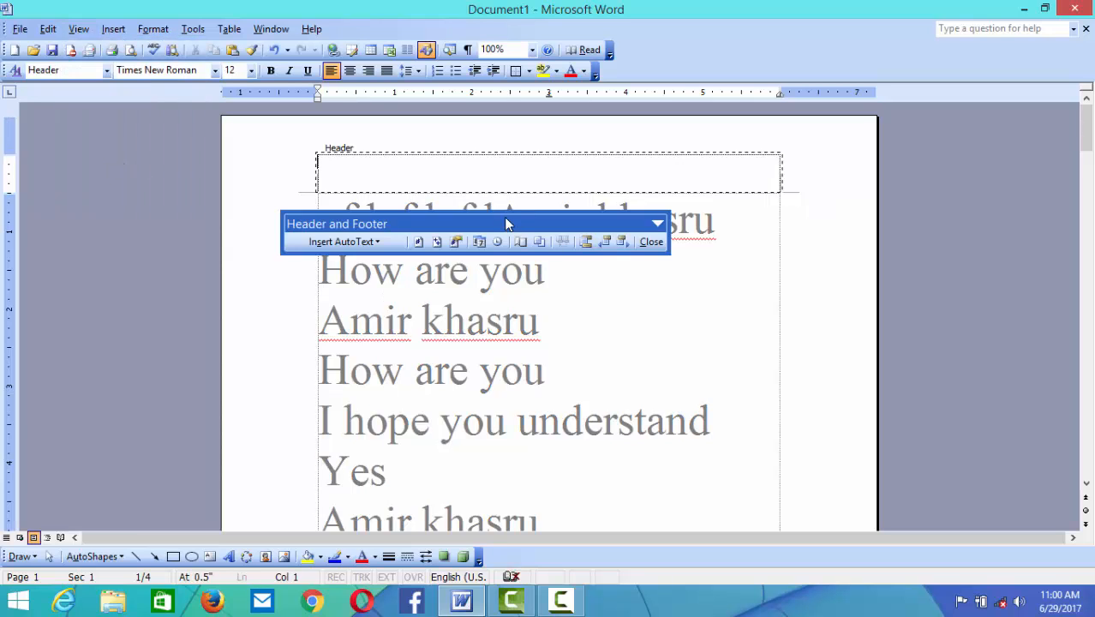
{"action": "left_click_drag", "start_coordinate": [508, 223], "coordinate": [899, 119]}
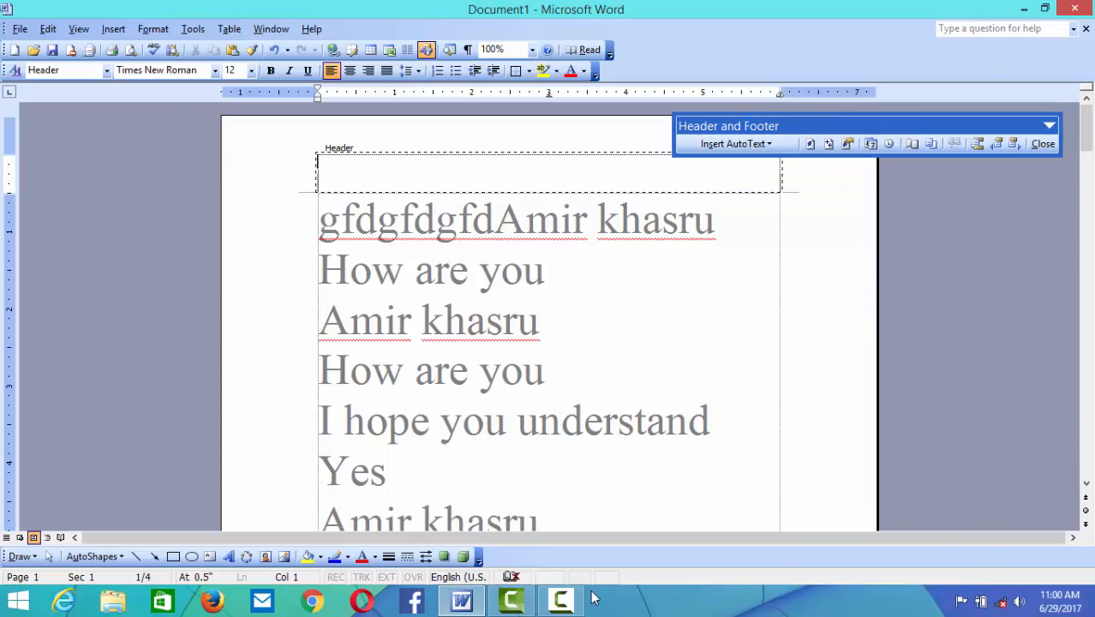
{"action": "left_click", "coordinate": [560, 601]}
- Type the header lines 'Name:', 'Father name' and 'Mother s name', fixing typos along the way
{"action": "type", "text": "Name: "}
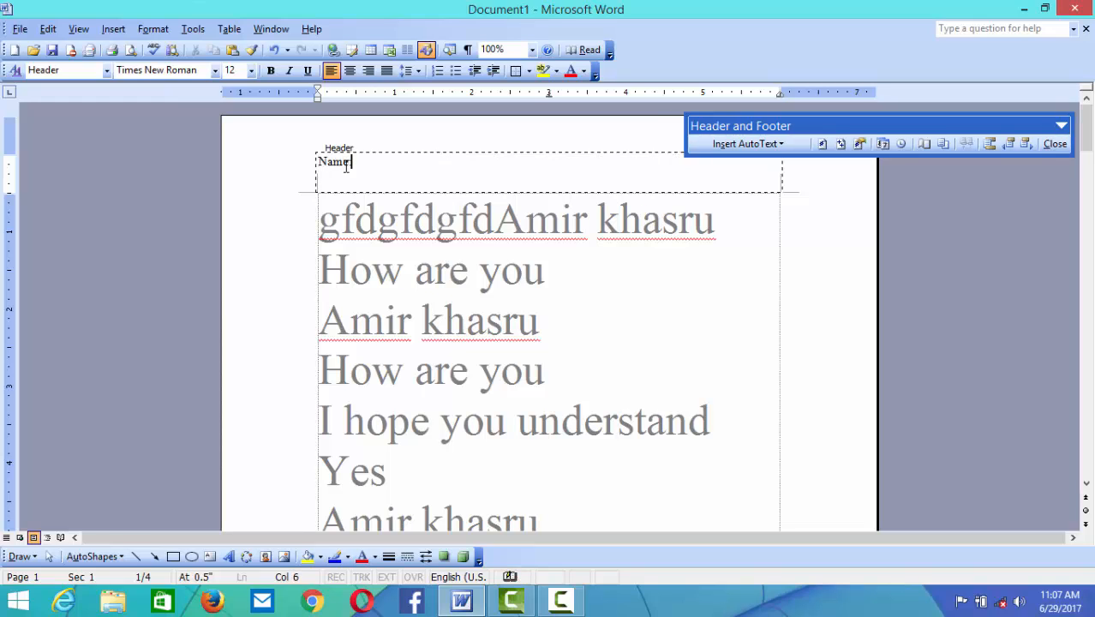
{"action": "type", "text": "Father names"}
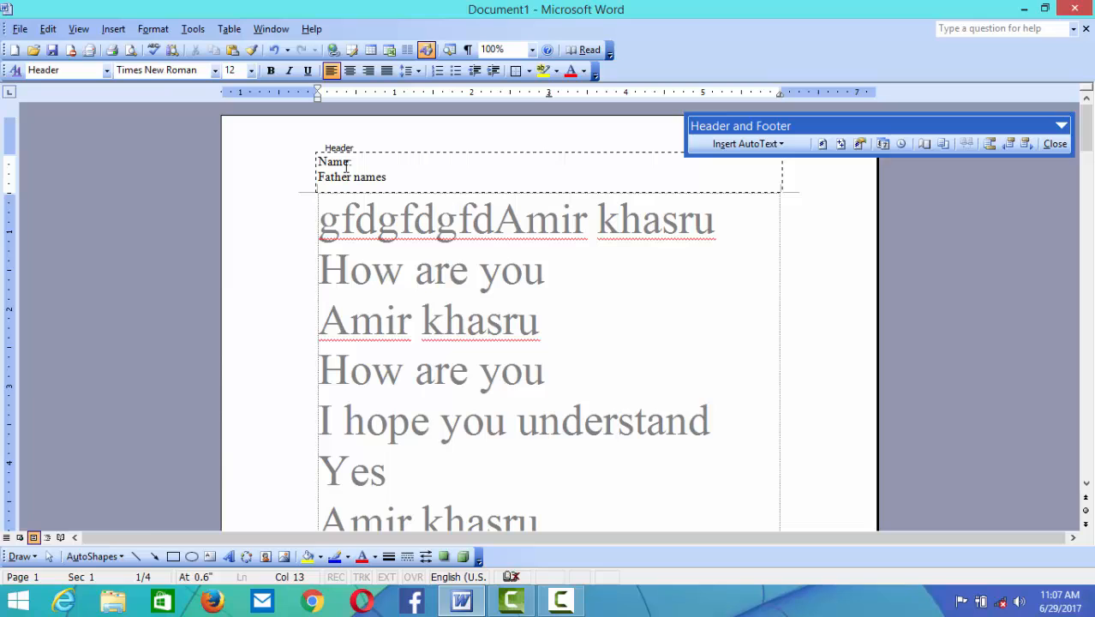
{"action": "key", "text": "Return"}
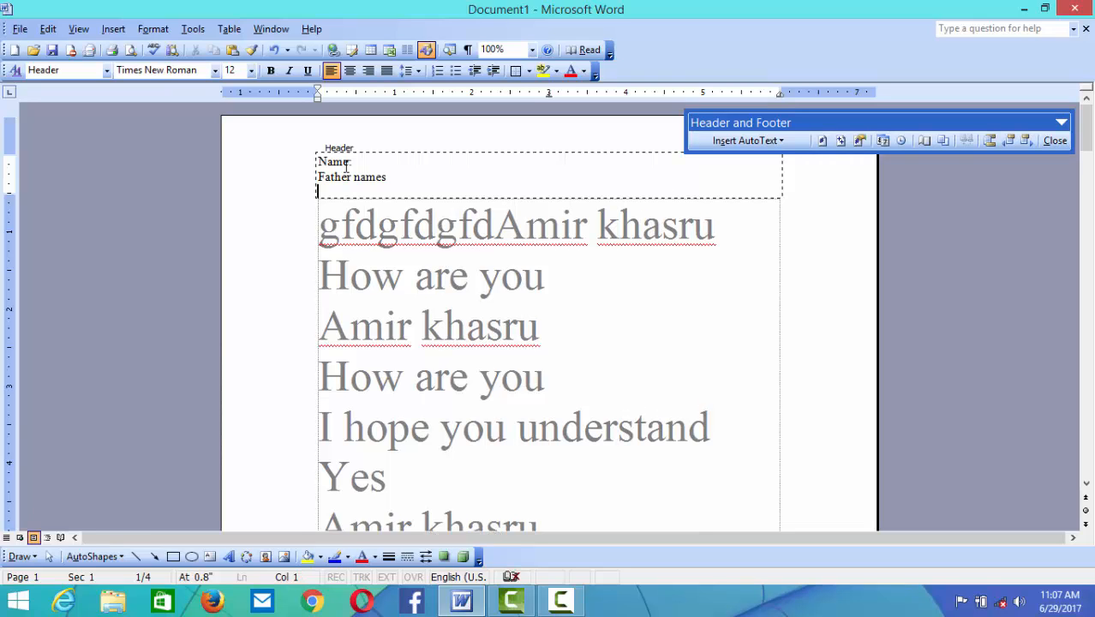
{"action": "key", "text": "BackSpace"}
{"action": "key", "text": "BackSpace"}
{"action": "key", "text": "Return"}
{"action": "type", "text": "Mos"}
{"action": "key", "text": "BackSpace"}
{"action": "type", "text": "ther name"}
{"action": "key", "text": "BackSpace"}
{"action": "key", "text": "BackSpace"}
{"action": "key", "text": "BackSpace"}
{"action": "key", "text": "BackSpace"}
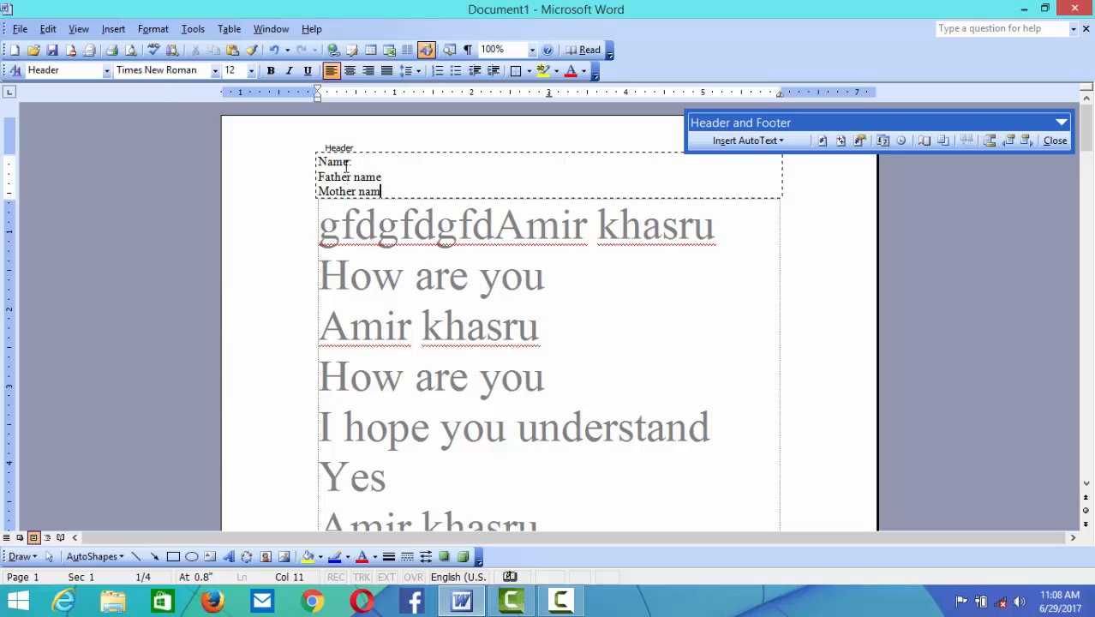
{"action": "type", "text": "s name"}
- Type 'address' on a new header line below 'Mother s name'
{"action": "key", "text": "Return"}
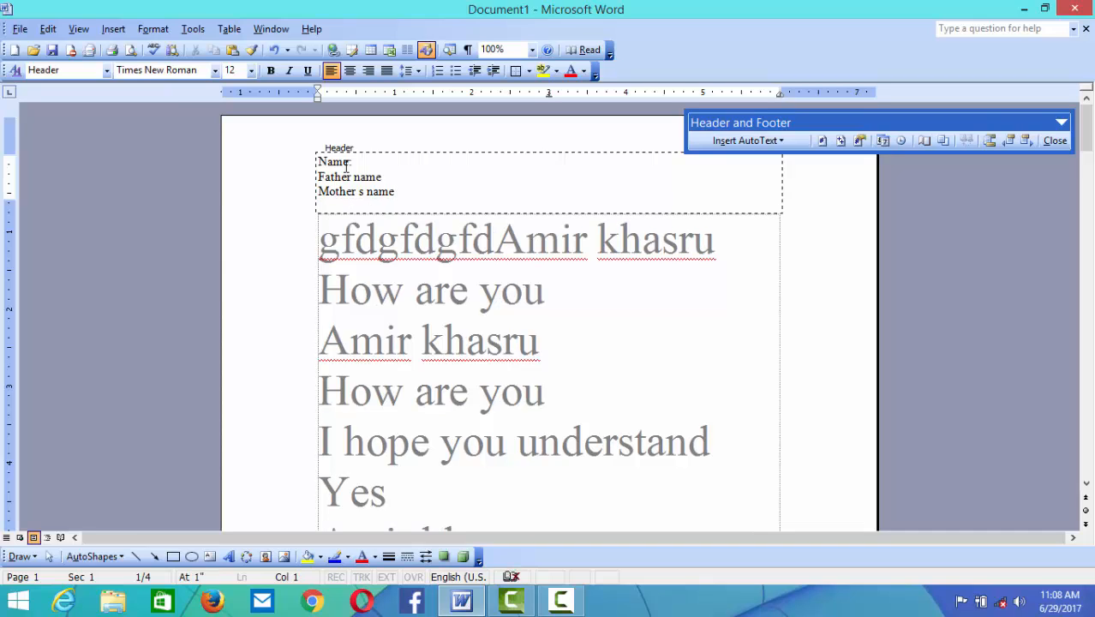
{"action": "type", "text": "address"}
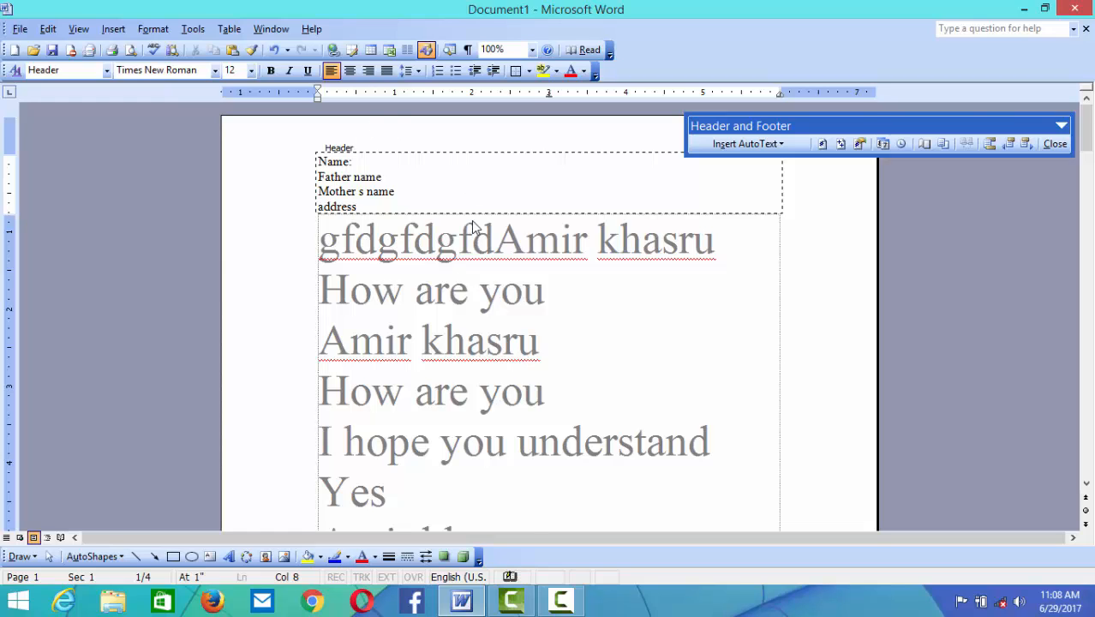
{"action": "scroll", "coordinate": [474, 229], "scroll_direction": "down", "scroll_amount": 1}
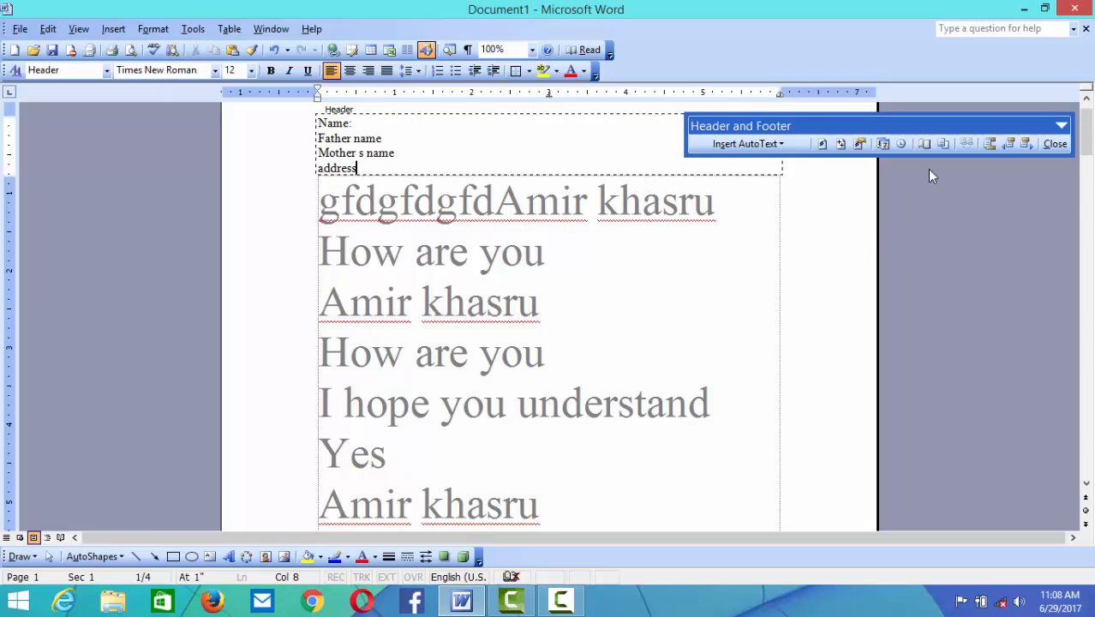
{"action": "mouse_move", "coordinate": [1087, 146]}
{"action": "left_mouse_down"}
{"action": "mouse_move", "coordinate": [1089, 236]}
{"action": "mouse_move", "coordinate": [1085, 126]}
{"action": "left_mouse_up"}
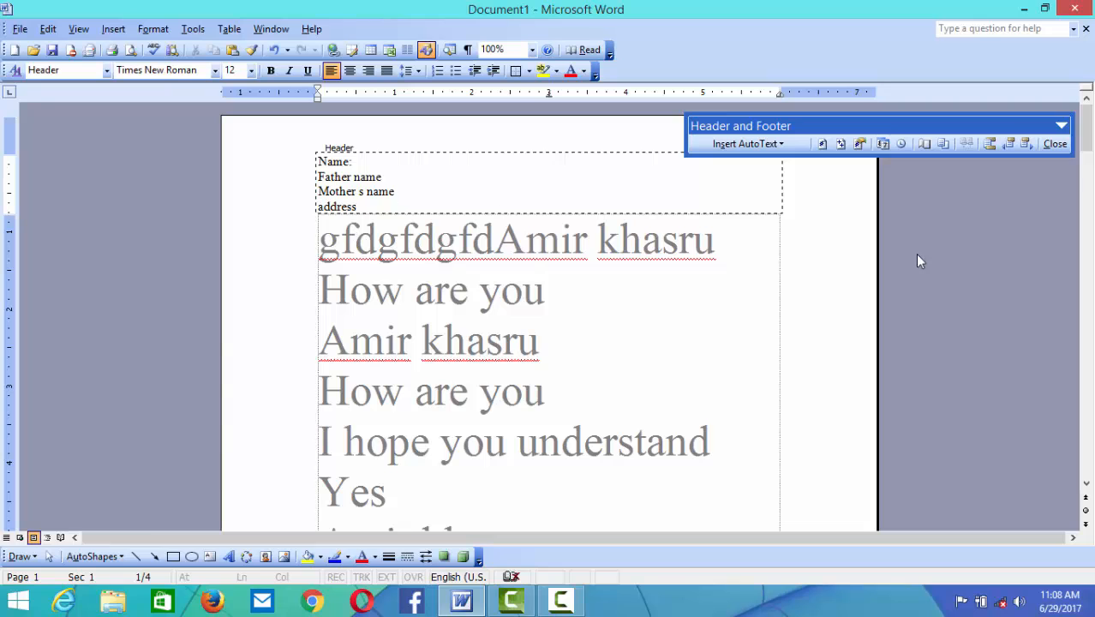
- Type 'Thanks for watch' in the page footer, correcting the typing slips
{"action": "left_click_drag", "start_coordinate": [1085, 128], "coordinate": [1061, 211]}
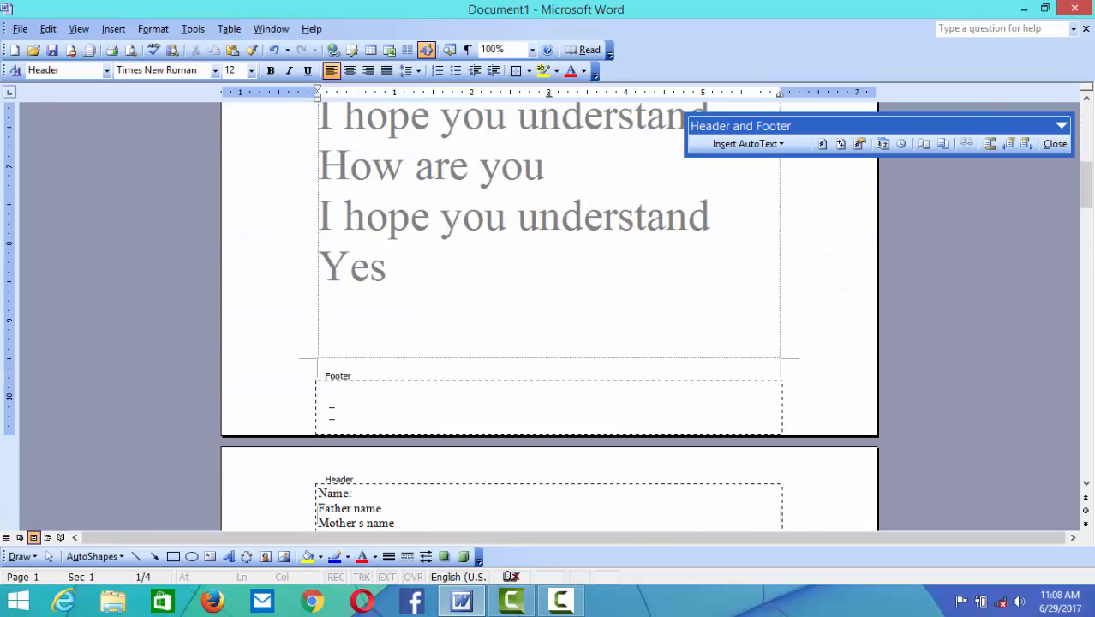
{"action": "left_click", "coordinate": [327, 406]}
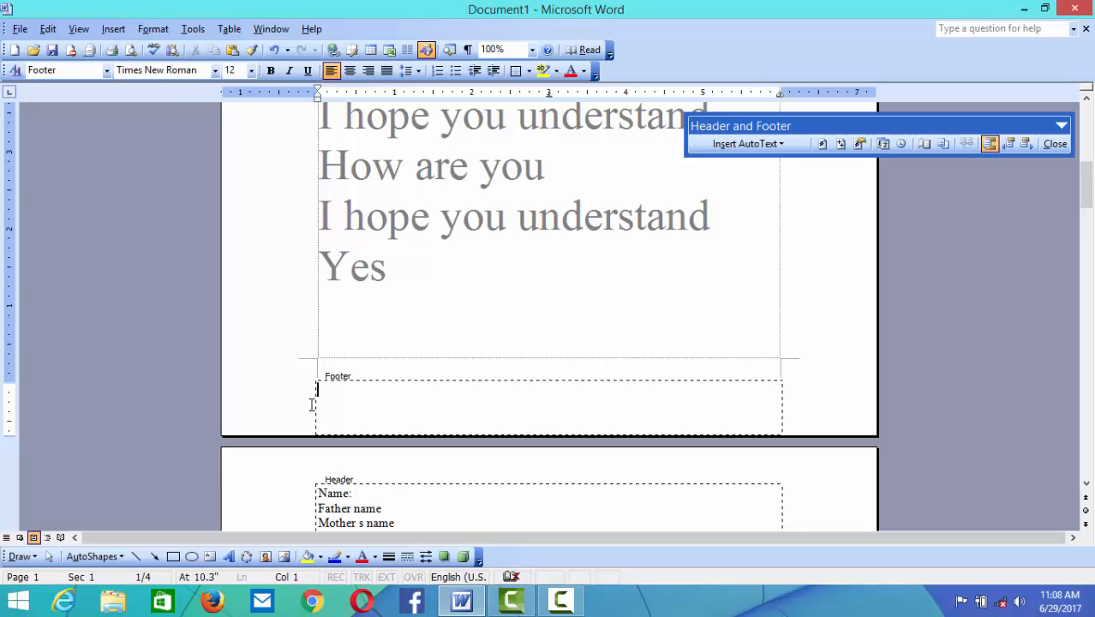
{"action": "type", "text": "t"}
{"action": "type", "text": "Th"}
{"action": "type", "text": "ank"}
{"action": "key", "text": "BackSpace"}
{"action": "type", "text": "ks for we"}
{"action": "key", "text": "BackSpace"}
{"action": "key", "text": "BackSpace"}
{"action": "type", "text": "wathin"}
{"action": "key", "text": "BackSpace"}
{"action": "key", "text": "BackSpace"}
{"action": "key", "text": "BackSpace"}
{"action": "type", "text": "ching my"}
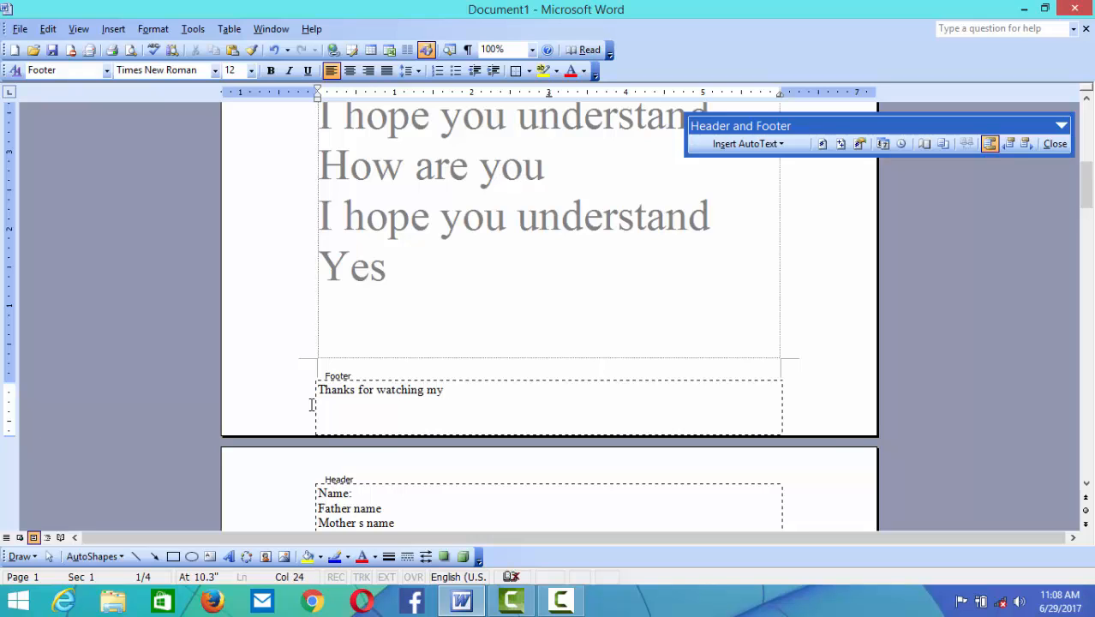
{"action": "key", "text": "BackSpace"}
{"action": "key", "text": "BackSpace"}
{"action": "key", "text": "BackSpace"}
{"action": "key", "text": "BackSpace"}
{"action": "key", "text": "BackSpace"}
{"action": "key", "text": "BackSpace"}
{"action": "key", "text": "BackSpace"}
- Add a second footer line reading 'fdfjjf'
{"action": "key", "text": "Return"}
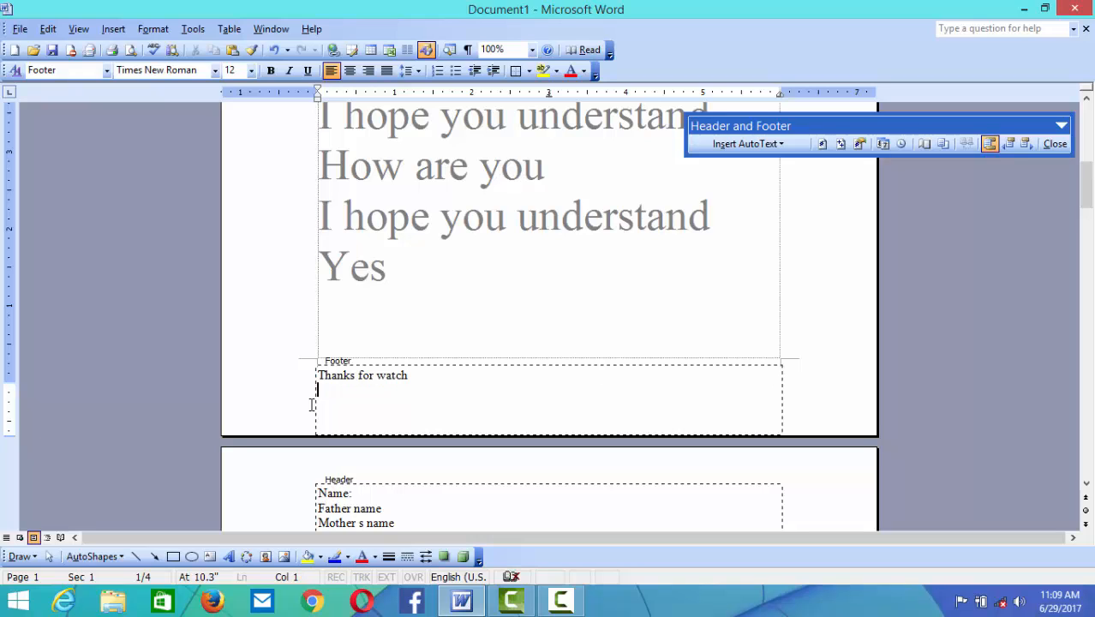
{"action": "type", "text": "fdfjjf"}
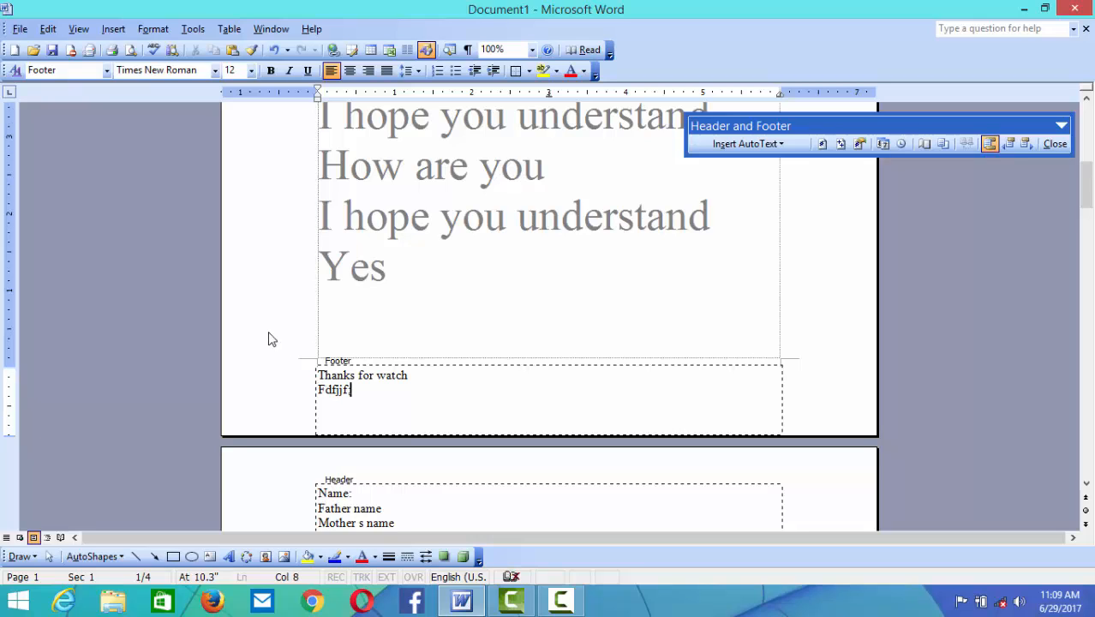
{"action": "scroll", "coordinate": [491, 309], "scroll_direction": "up", "scroll_amount": 3}
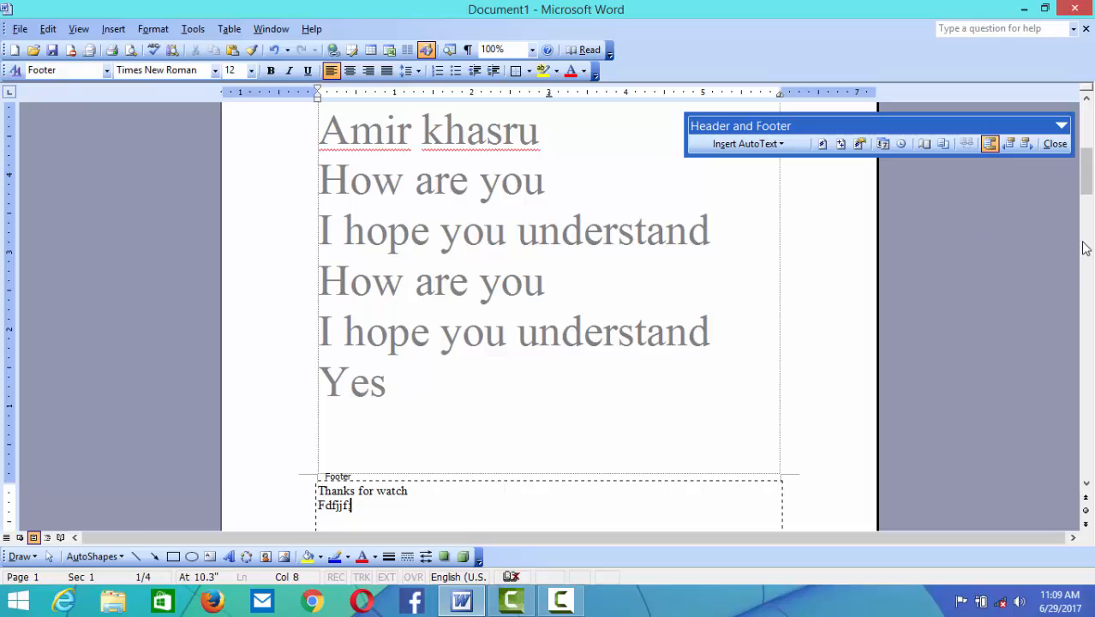
{"action": "left_click_drag", "start_coordinate": [1086, 172], "coordinate": [1086, 148]}
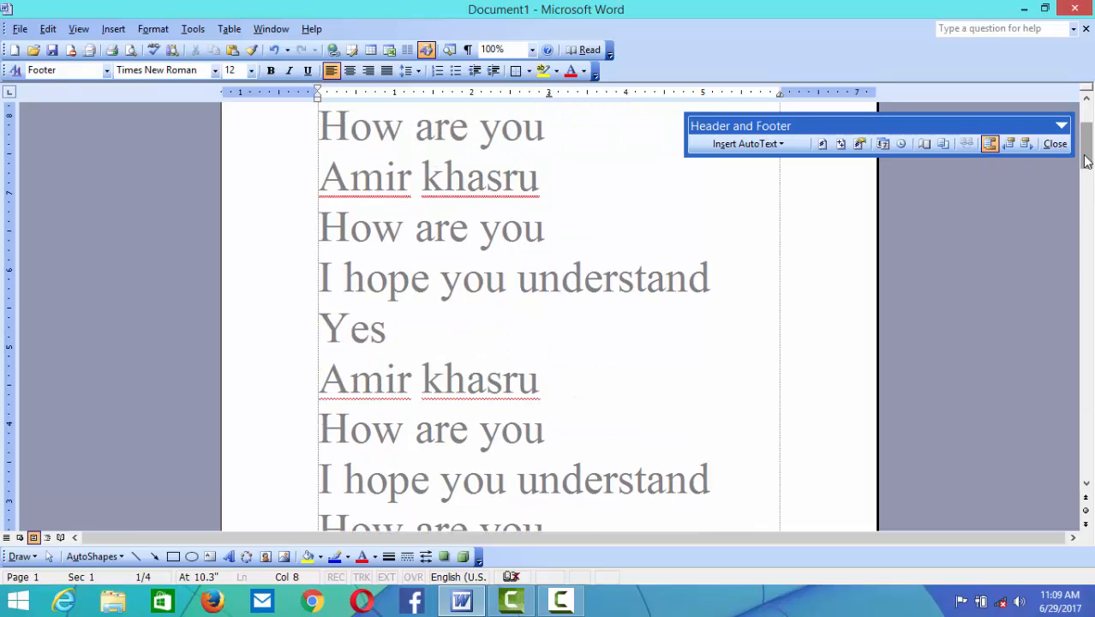
{"action": "left_click_drag", "start_coordinate": [1086, 165], "coordinate": [1086, 137]}
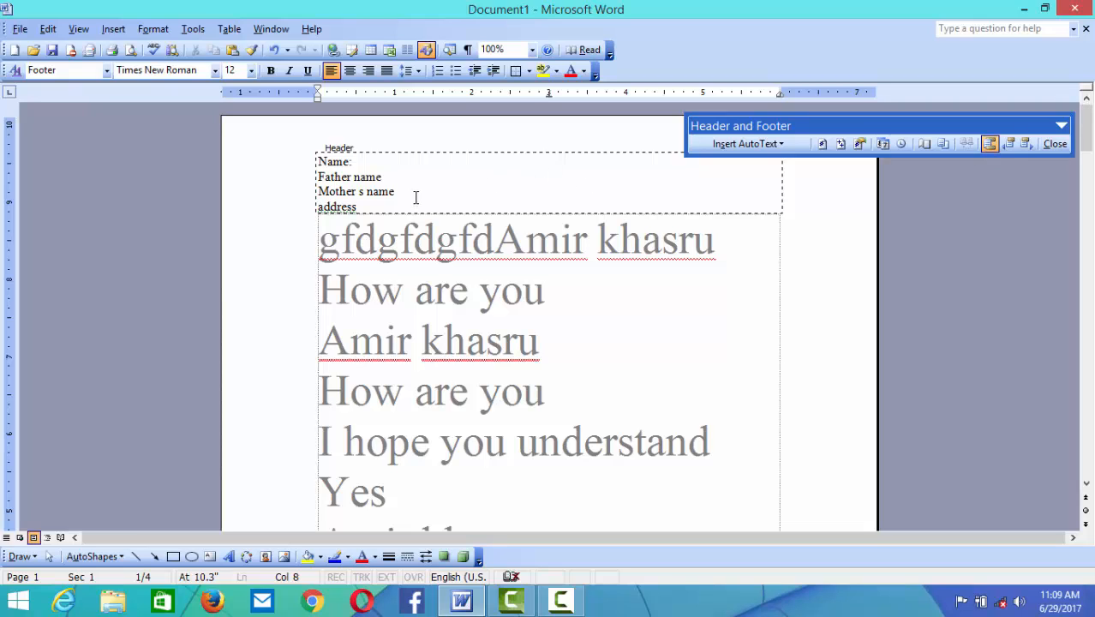
- Delete all four header lines and close the Header and Footer toolbar
{"action": "left_click_drag", "start_coordinate": [412, 194], "coordinate": [306, 181]}
{"action": "left_click_drag", "start_coordinate": [369, 204], "coordinate": [317, 159]}
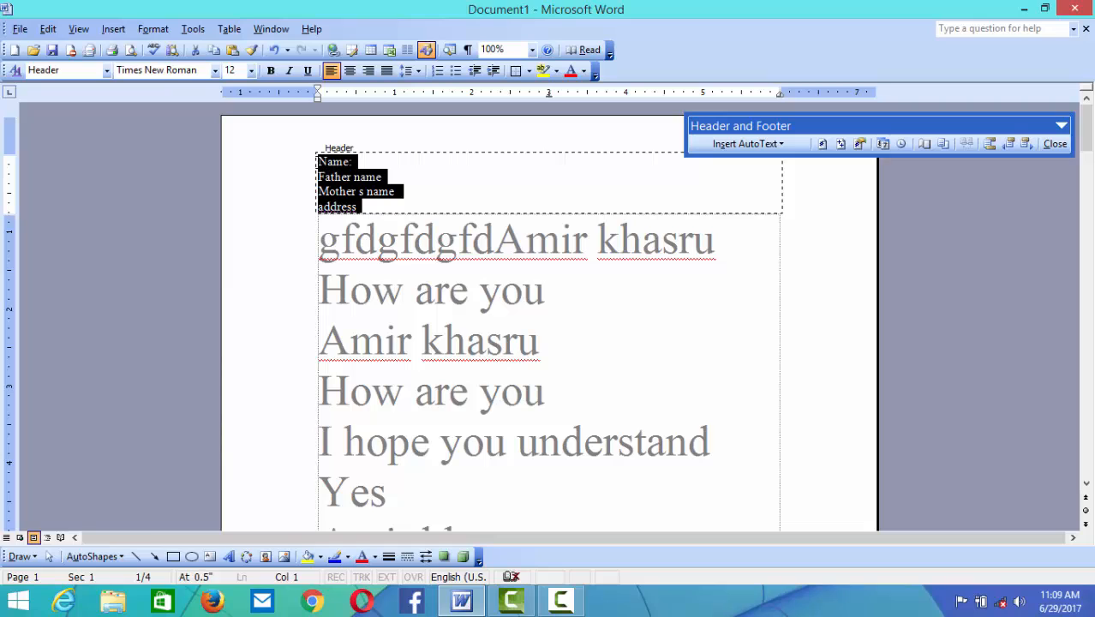
{"action": "key", "text": "Delete"}
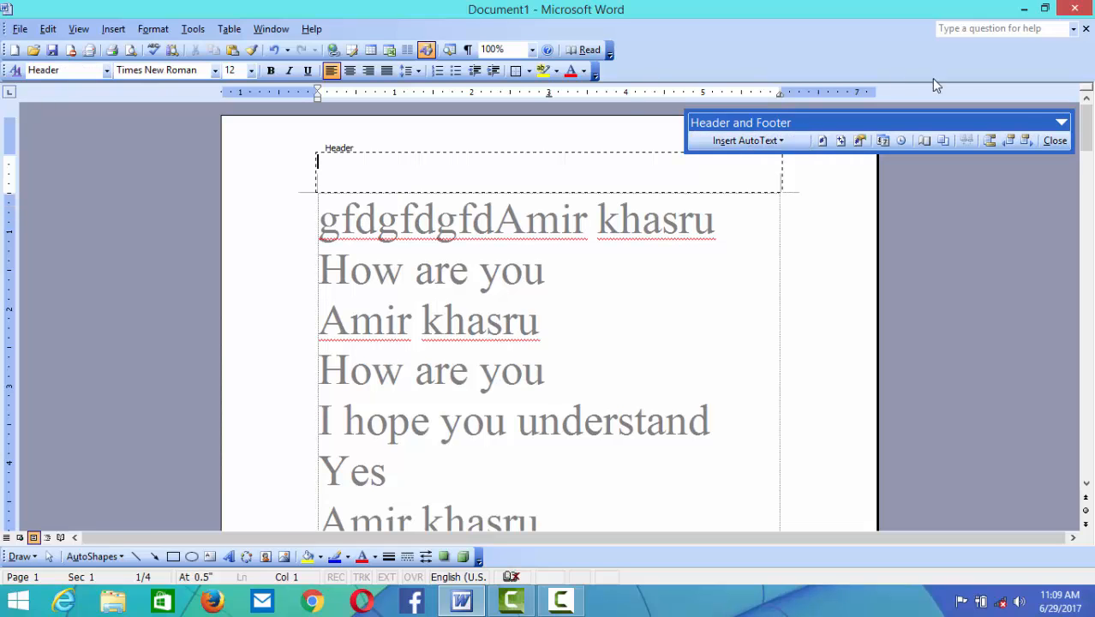
{"action": "left_click", "coordinate": [1036, 137]}
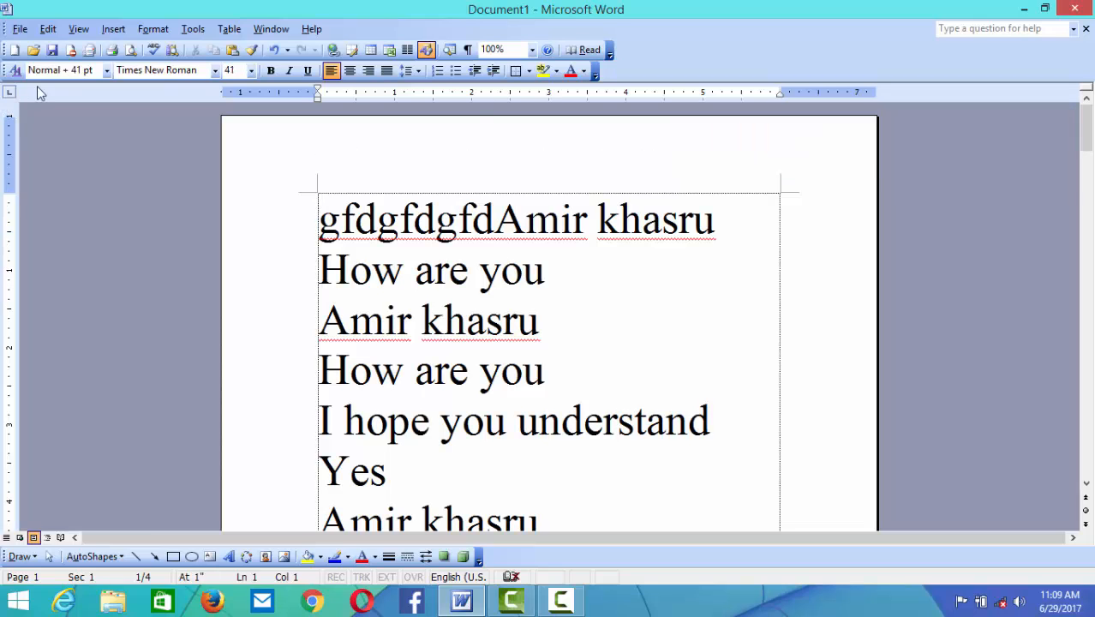
{"action": "left_click", "coordinate": [79, 28]}
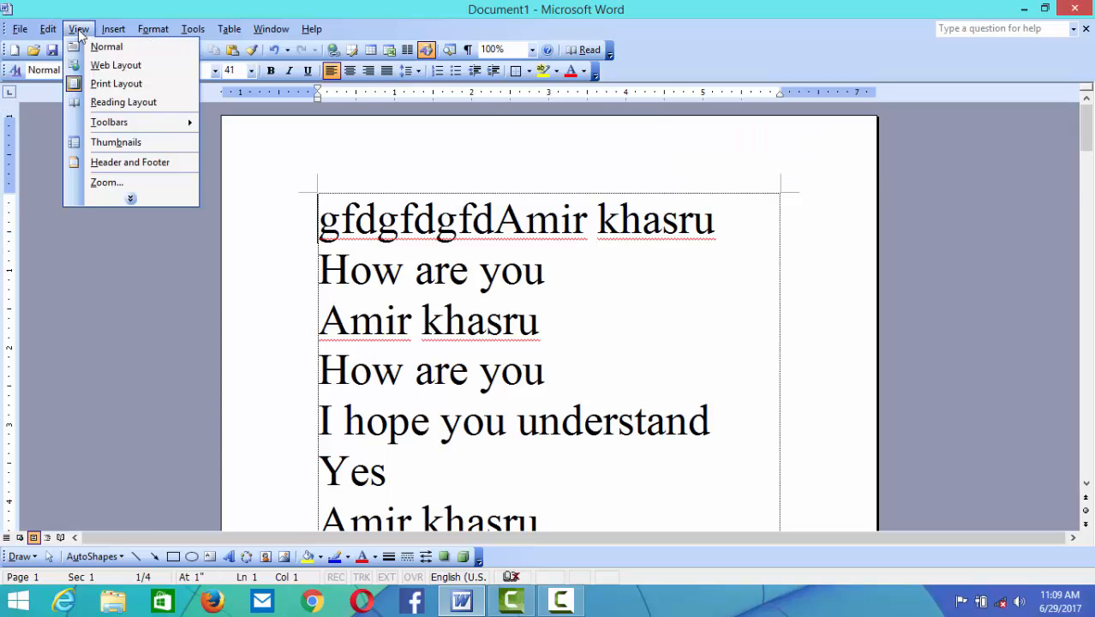
- Reopen the header and insert the '- PAGE -' page-number AutoText entry
{"action": "left_click", "coordinate": [99, 159]}
{"action": "left_click", "coordinate": [773, 139]}
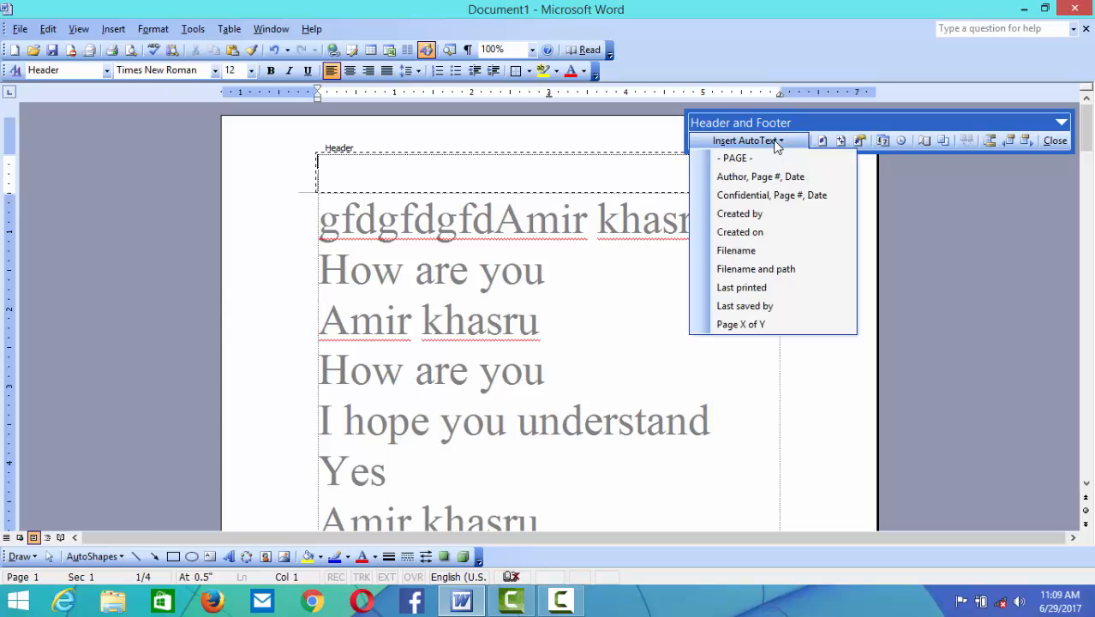
{"action": "left_click", "coordinate": [781, 163]}
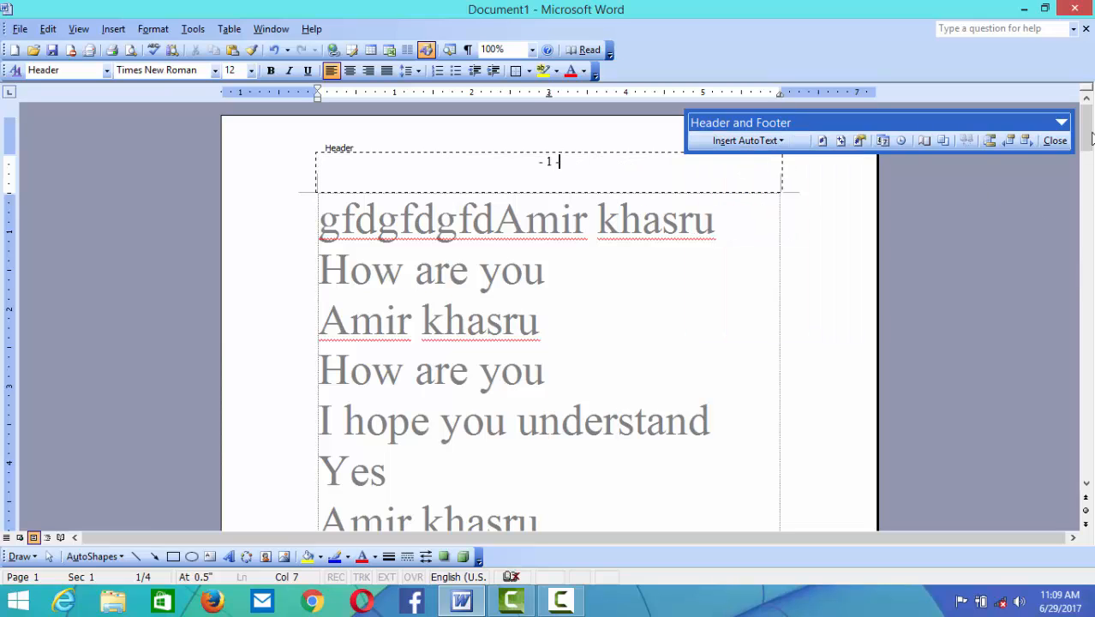
{"action": "left_click_drag", "start_coordinate": [1090, 135], "coordinate": [1067, 88]}
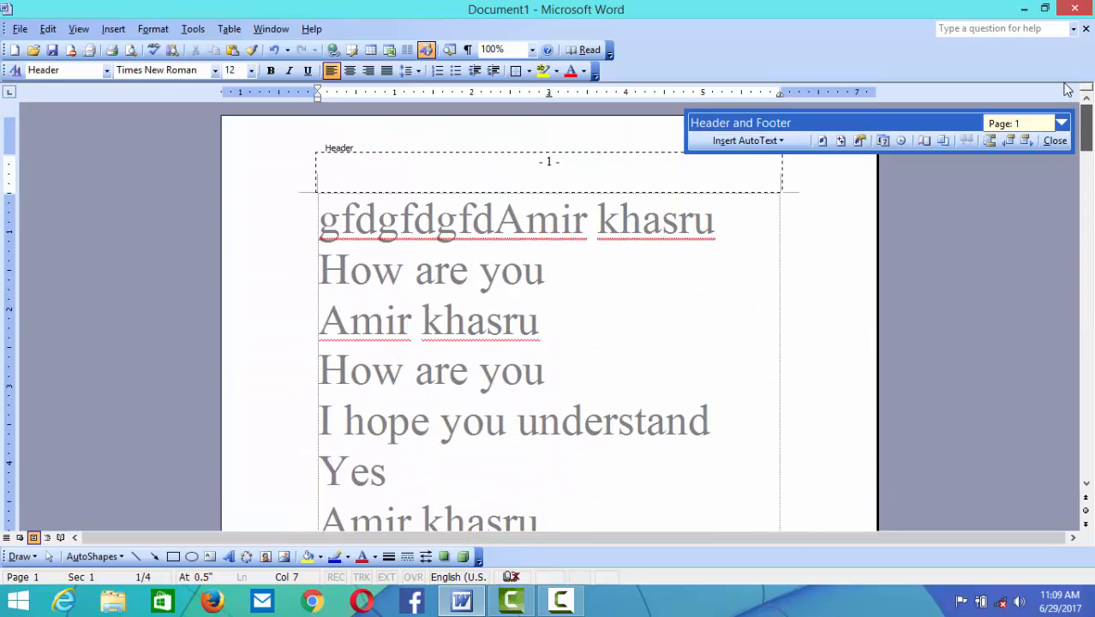
- Add the 'Author, Page #, Date' and Filename AutoText entries to the header
{"action": "left_click", "coordinate": [788, 140]}
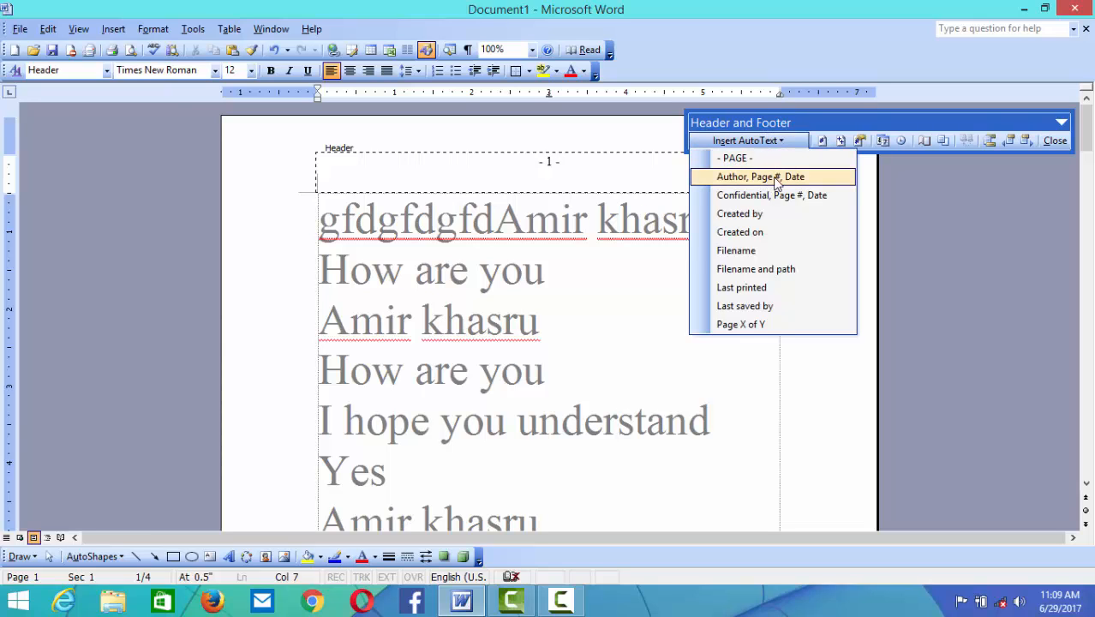
{"action": "left_click", "coordinate": [776, 176]}
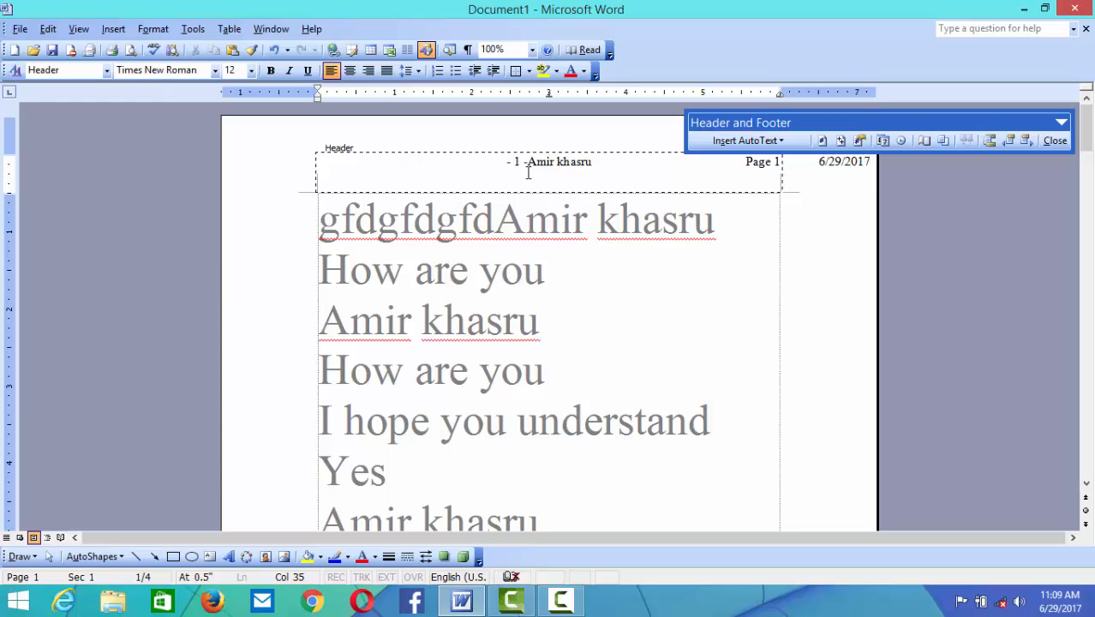
{"action": "left_click", "coordinate": [787, 141]}
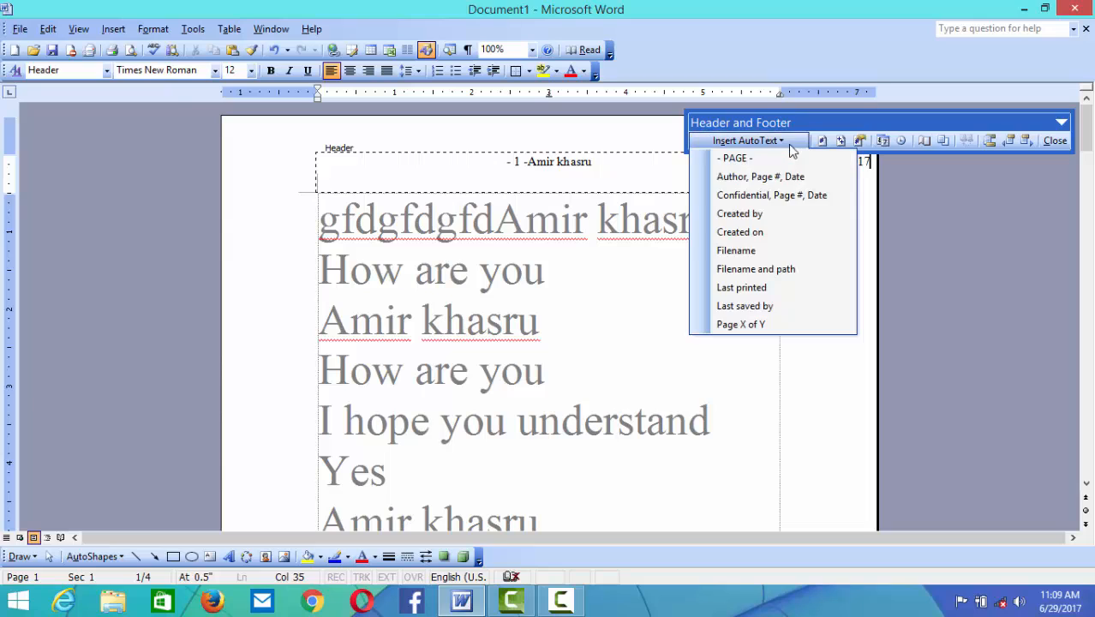
{"action": "left_click", "coordinate": [788, 254]}
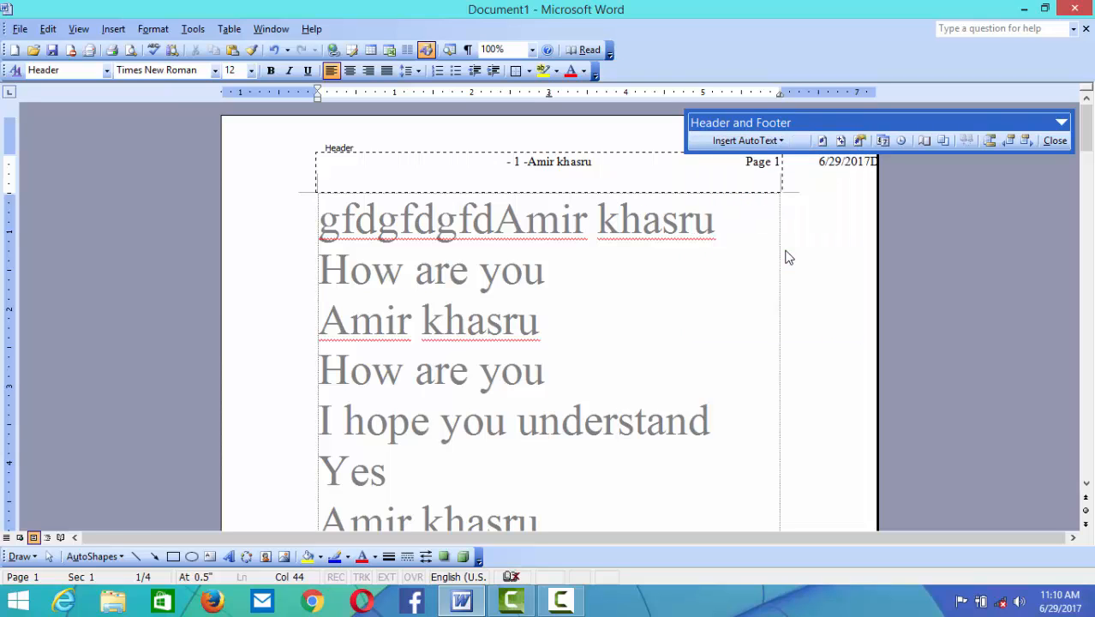
{"action": "left_click", "coordinate": [790, 142]}
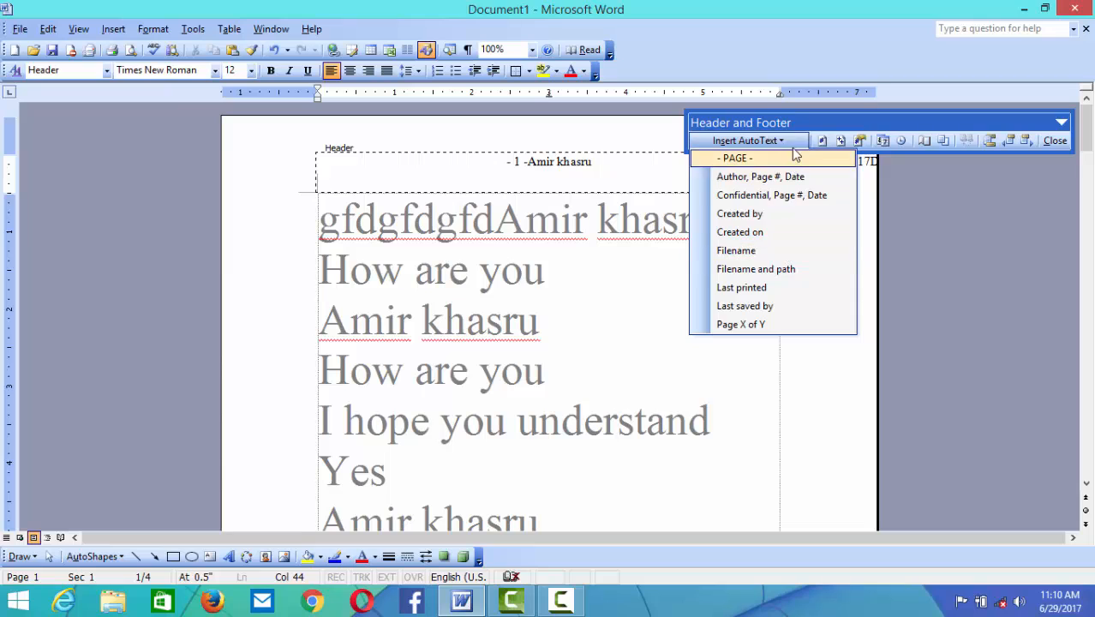
{"action": "left_click", "coordinate": [790, 144]}
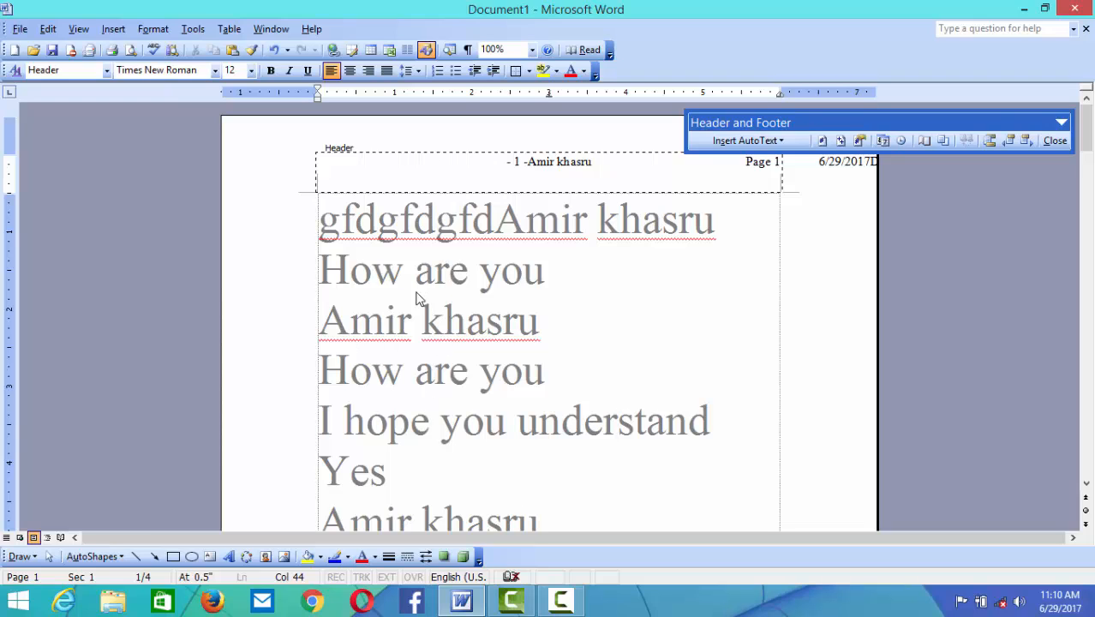
- Leave header editing and type 'gdfgbfd' after the third body line
{"action": "left_click", "coordinate": [1055, 142]}
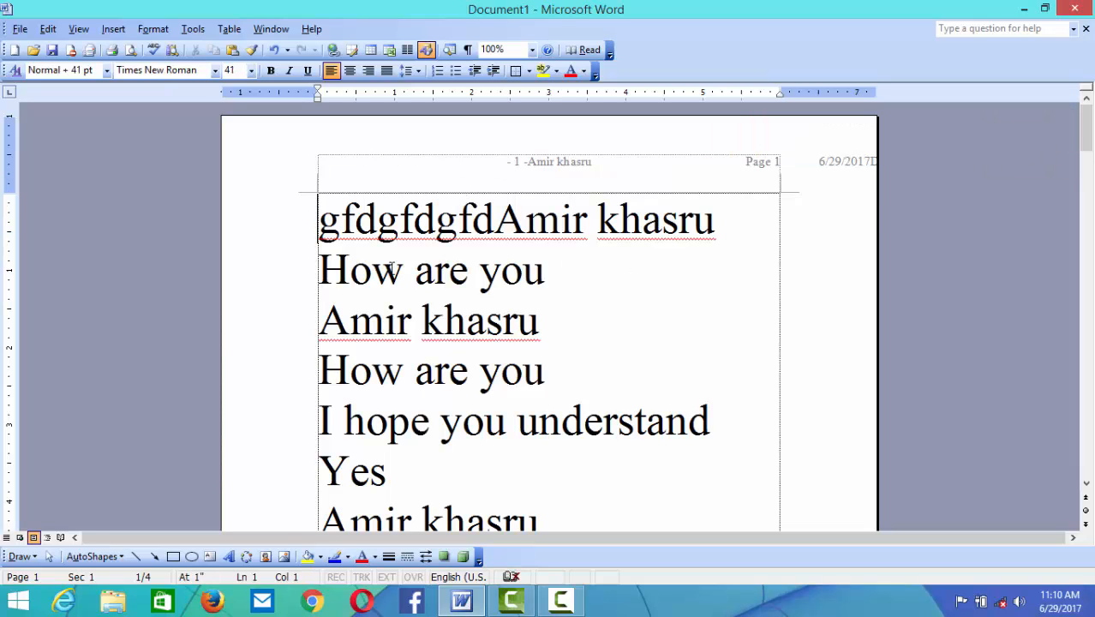
{"action": "left_click", "coordinate": [548, 318]}
{"action": "type", "text": "gdfg"}
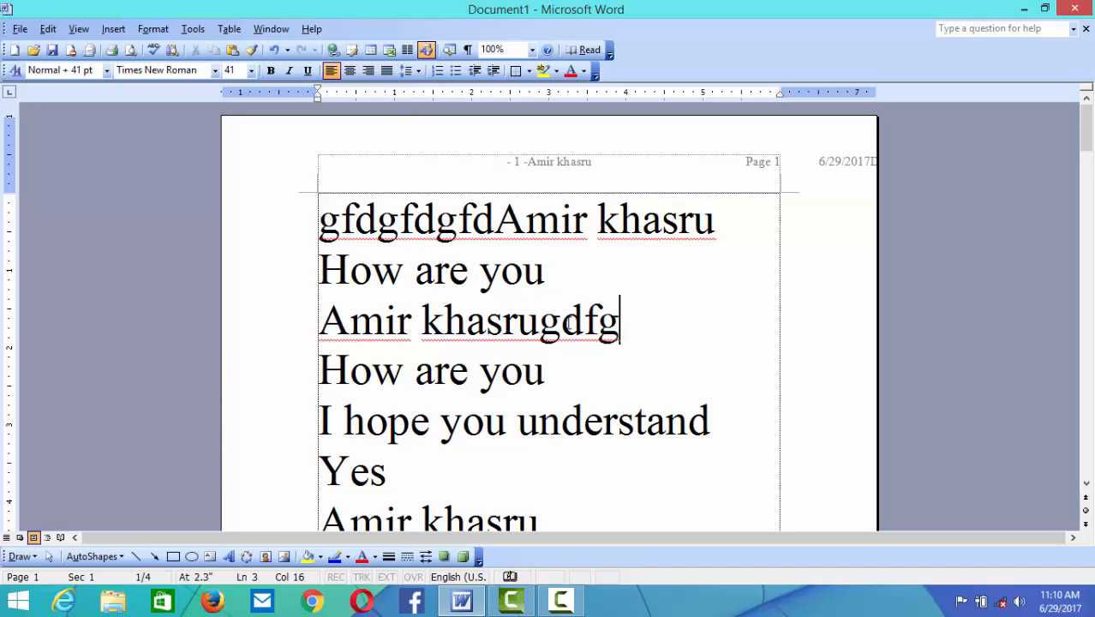
{"action": "type", "text": "bfd"}
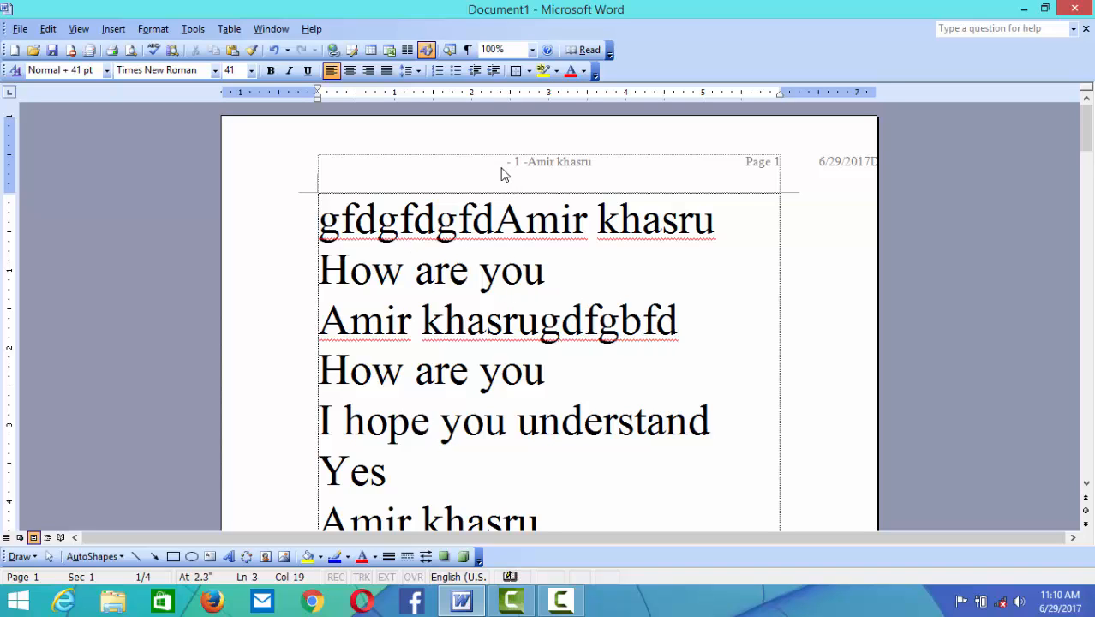
- Type header lines 'sdhfldskf', 'fdsfjdsfl' and 'sdfjsdflsdjkf', then close the header
{"action": "double_click", "coordinate": [504, 172]}
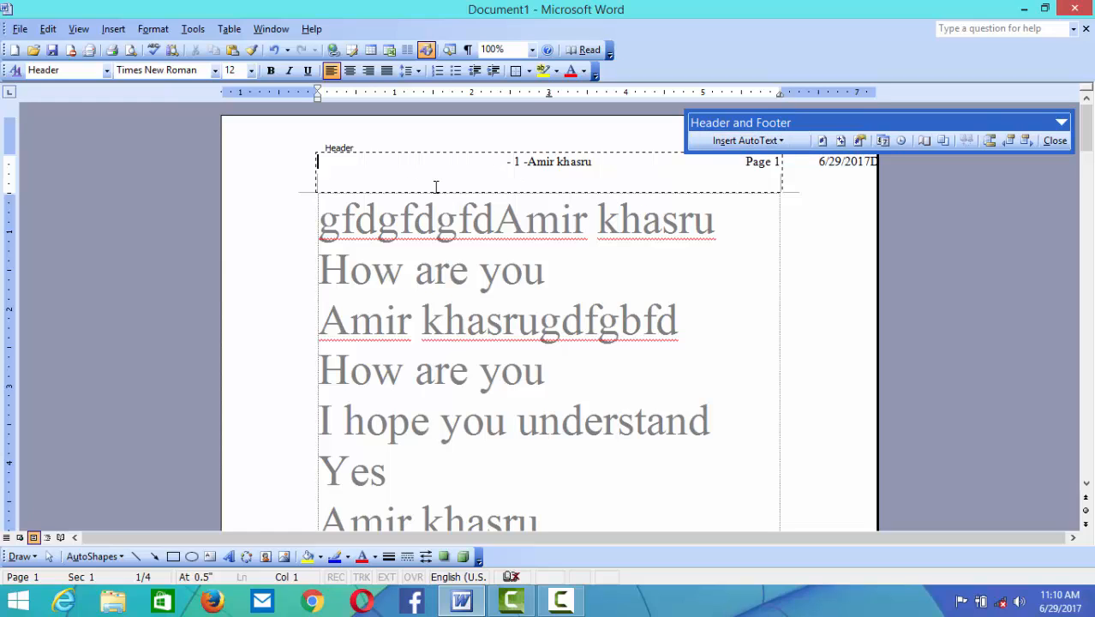
{"action": "type", "text": "sdhfldskf"}
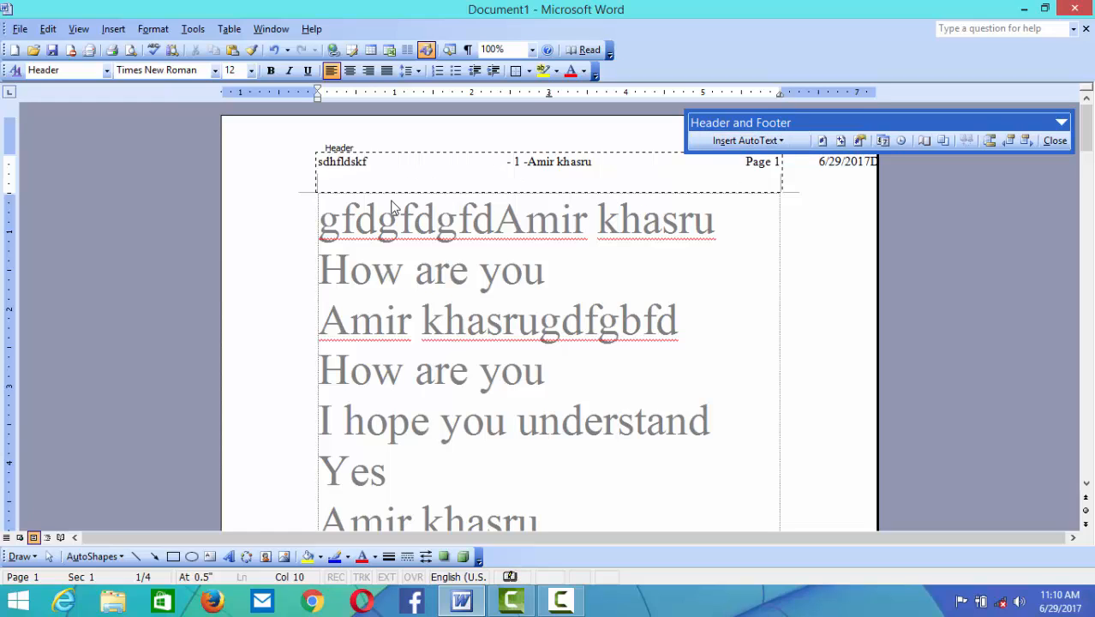
{"action": "key", "text": "Return"}
{"action": "type", "text": "fdsfjdsfl"}
{"action": "key", "text": "Return"}
{"action": "type", "text": "sdfjsdflsdjkf"}
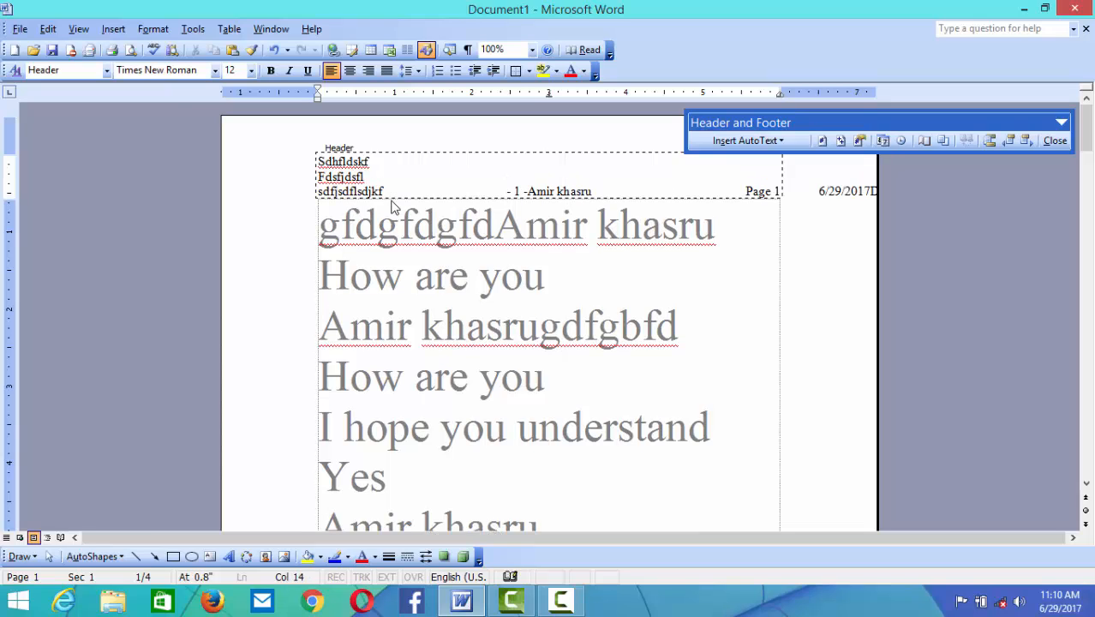
{"action": "left_click", "coordinate": [1055, 141]}
- Undo twice to remove the gibberish header lines and stray body letters, back on page 1
{"action": "left_click", "coordinate": [434, 273]}
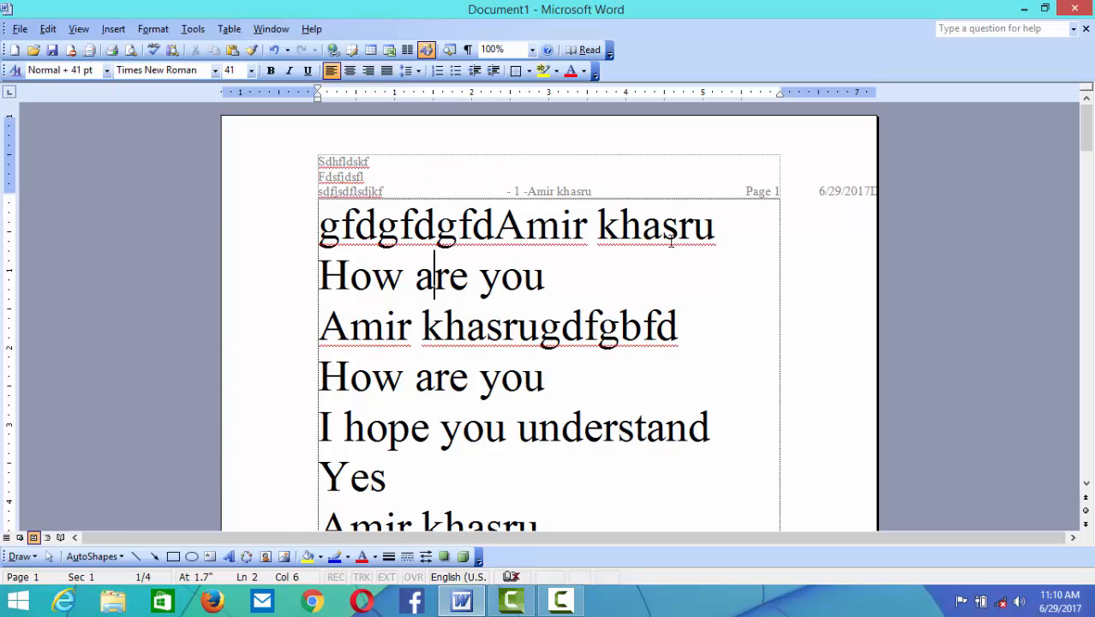
{"action": "scroll", "coordinate": [817, 205], "scroll_direction": "down", "scroll_amount": 5}
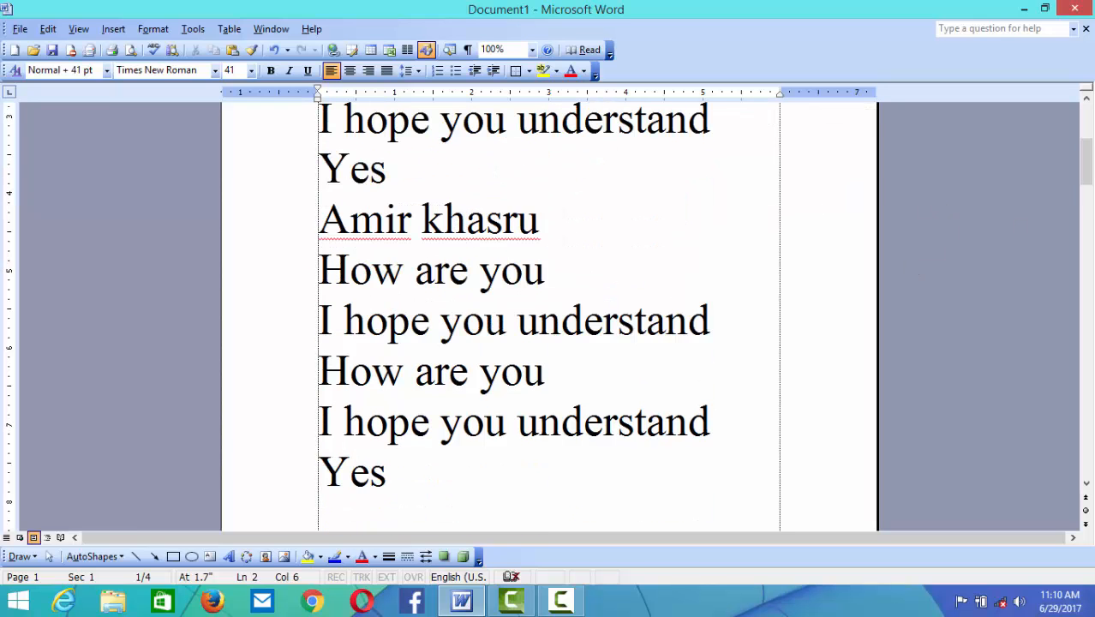
{"action": "left_click_drag", "start_coordinate": [1087, 176], "coordinate": [1088, 377]}
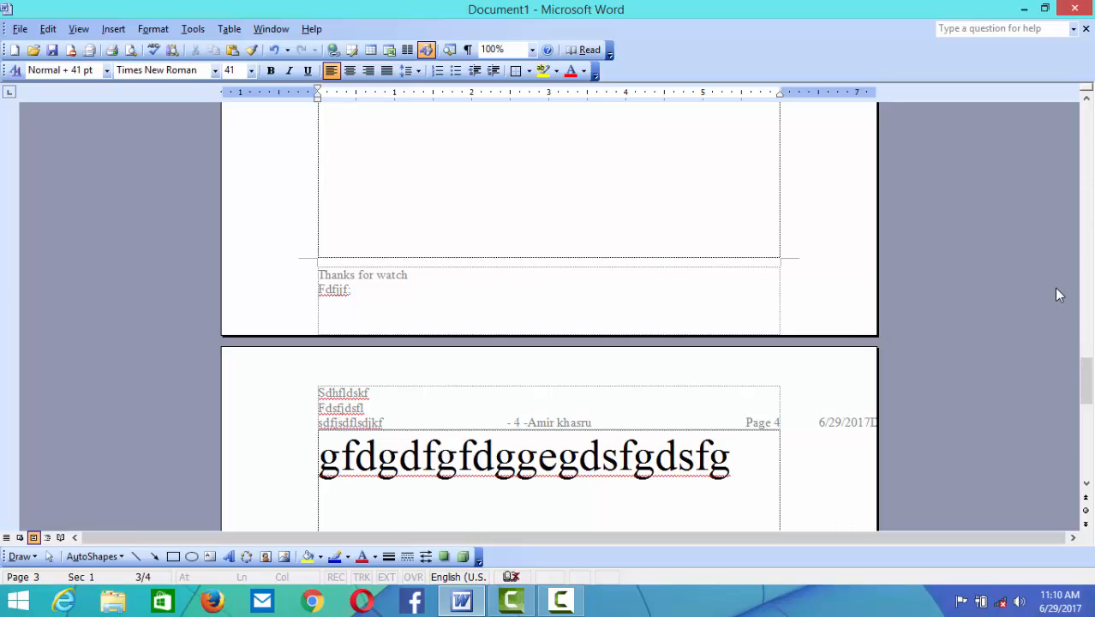
{"action": "left_click_drag", "start_coordinate": [1086, 390], "coordinate": [1085, 129]}
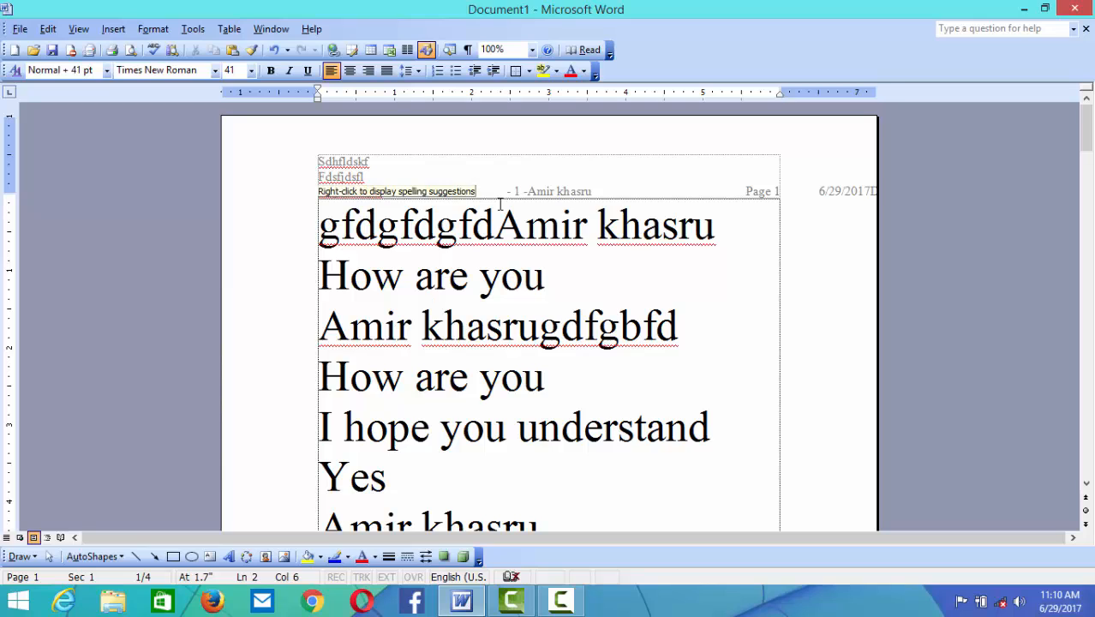
{"action": "key", "text": "ctrl+z"}
{"action": "key", "text": "ctrl+z"}
{"action": "key", "text": "ctrl+z"}
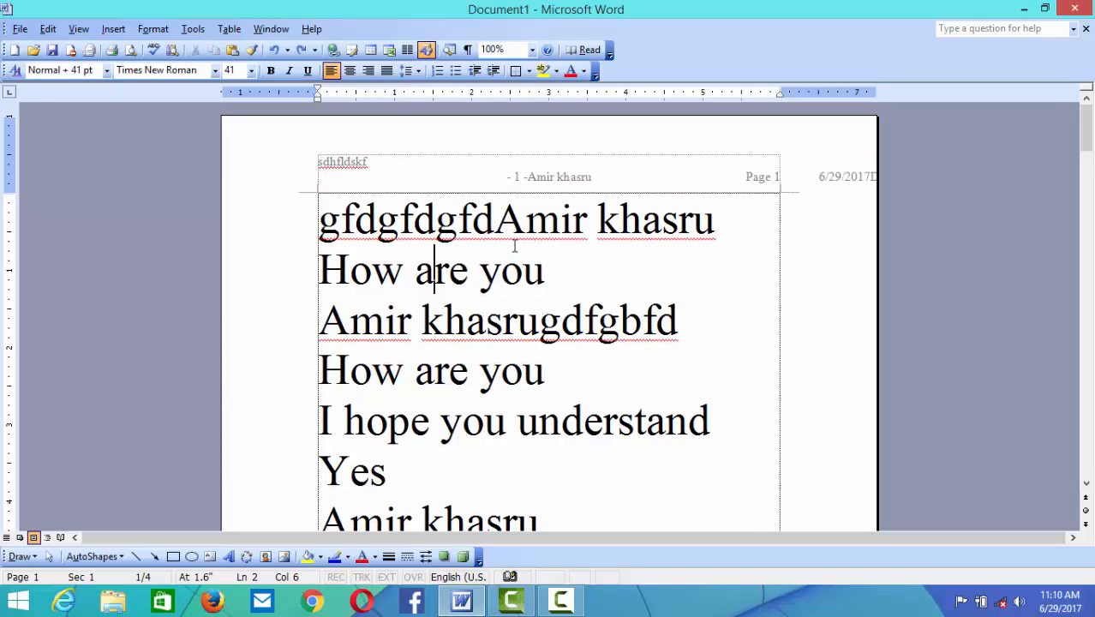
{"action": "key", "text": "ctrl+z"}
{"action": "key", "text": "ctrl+z"}
{"action": "key", "text": "ctrl+z"}
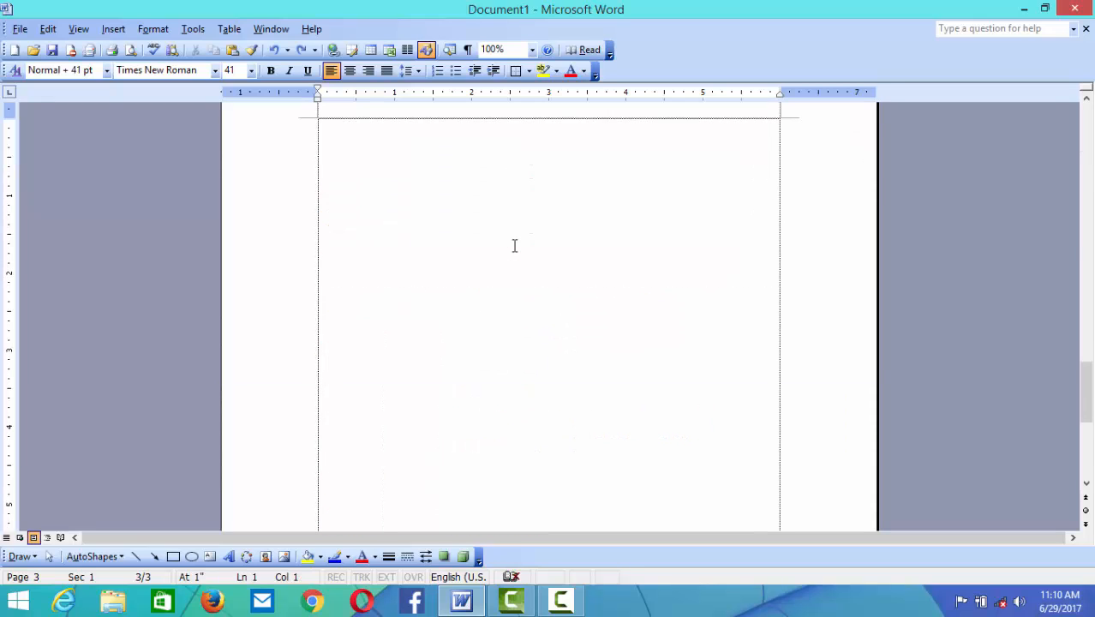
{"action": "scroll", "coordinate": [788, 219], "scroll_direction": "up", "scroll_amount": 5}
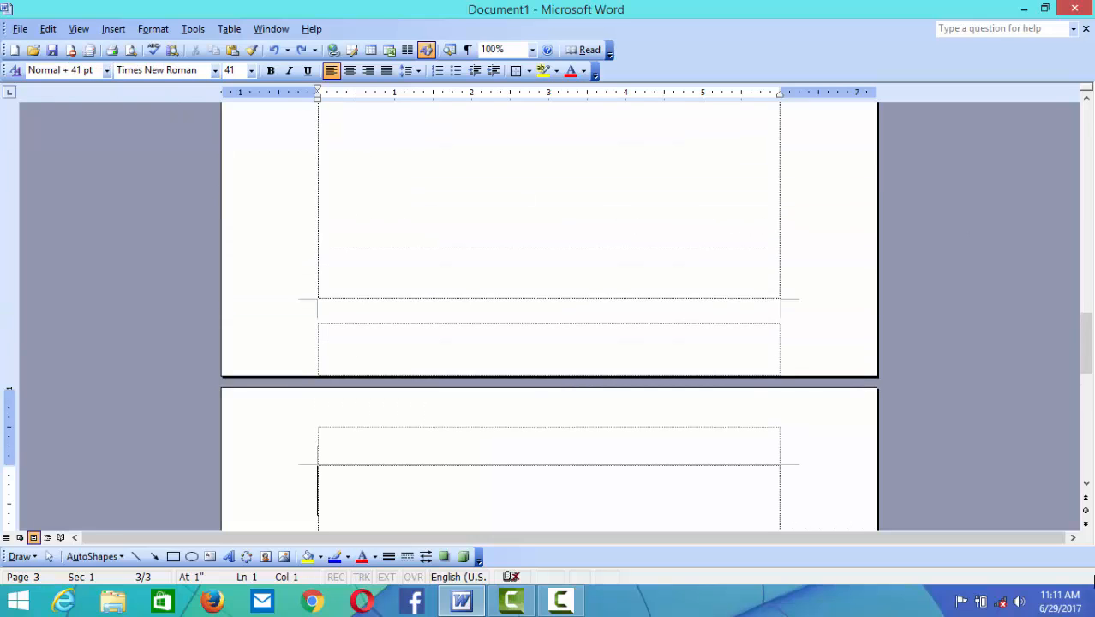
{"action": "left_click_drag", "start_coordinate": [1081, 338], "coordinate": [1073, 109]}
- Preview 200%, 100% and 75% in the Zoom dialog, then apply 100%
{"action": "left_click", "coordinate": [78, 28]}
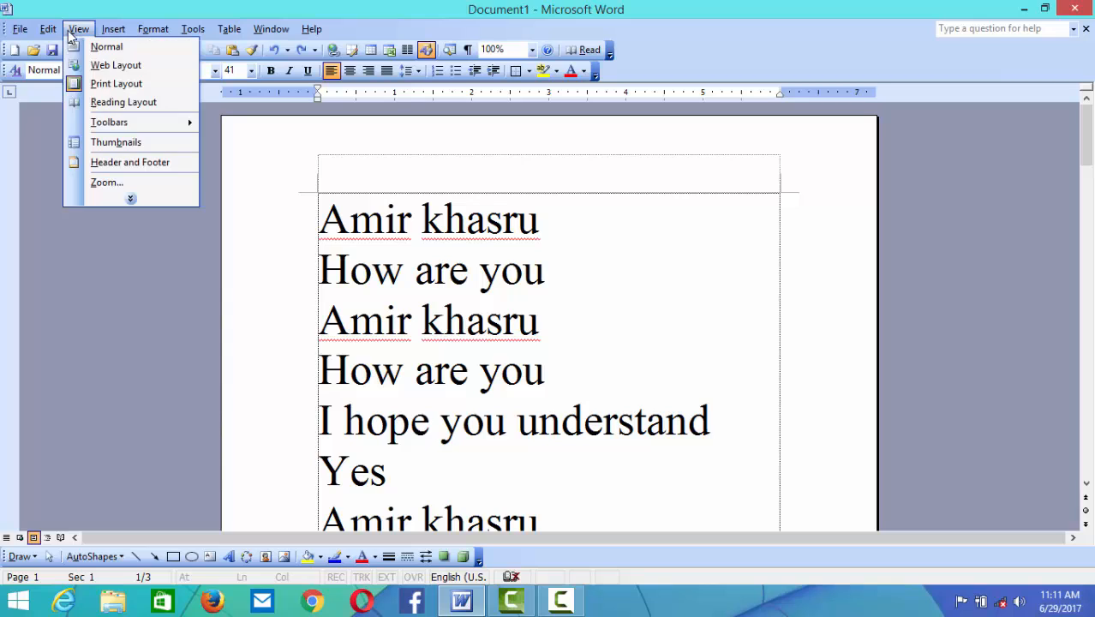
{"action": "left_click", "coordinate": [129, 199]}
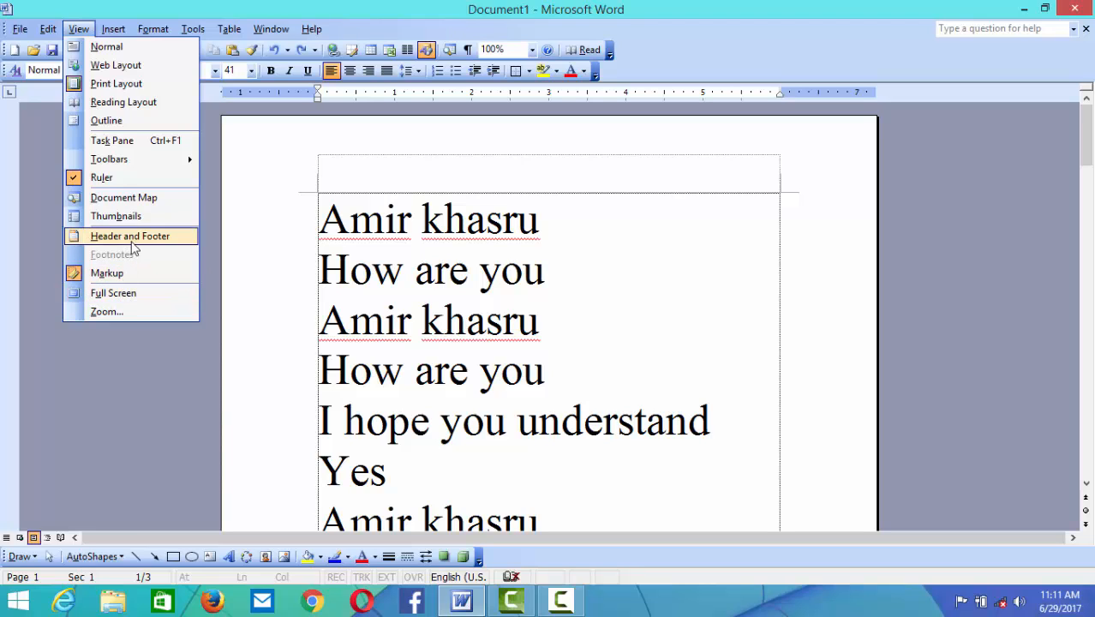
{"action": "left_click", "coordinate": [120, 311]}
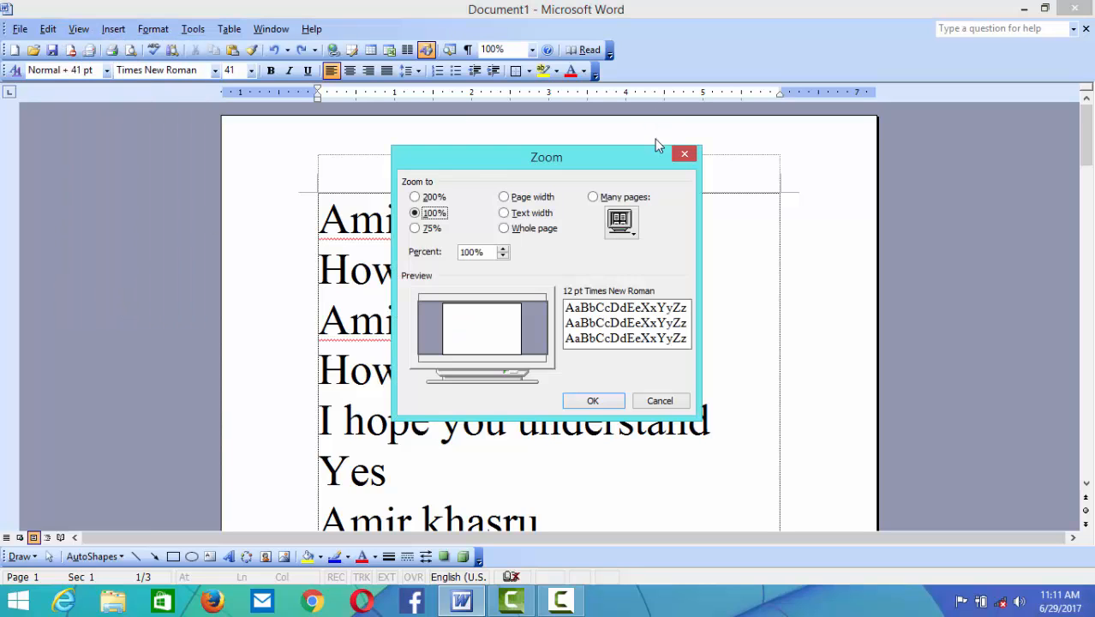
{"action": "left_click", "coordinate": [685, 155]}
{"action": "left_click", "coordinate": [78, 29]}
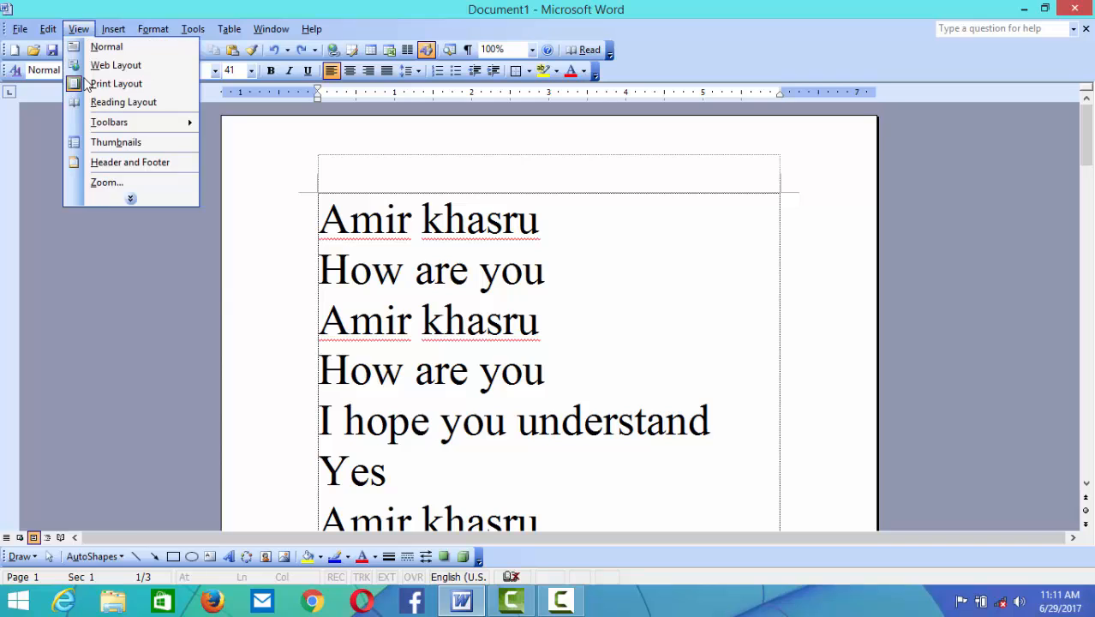
{"action": "left_click", "coordinate": [105, 183]}
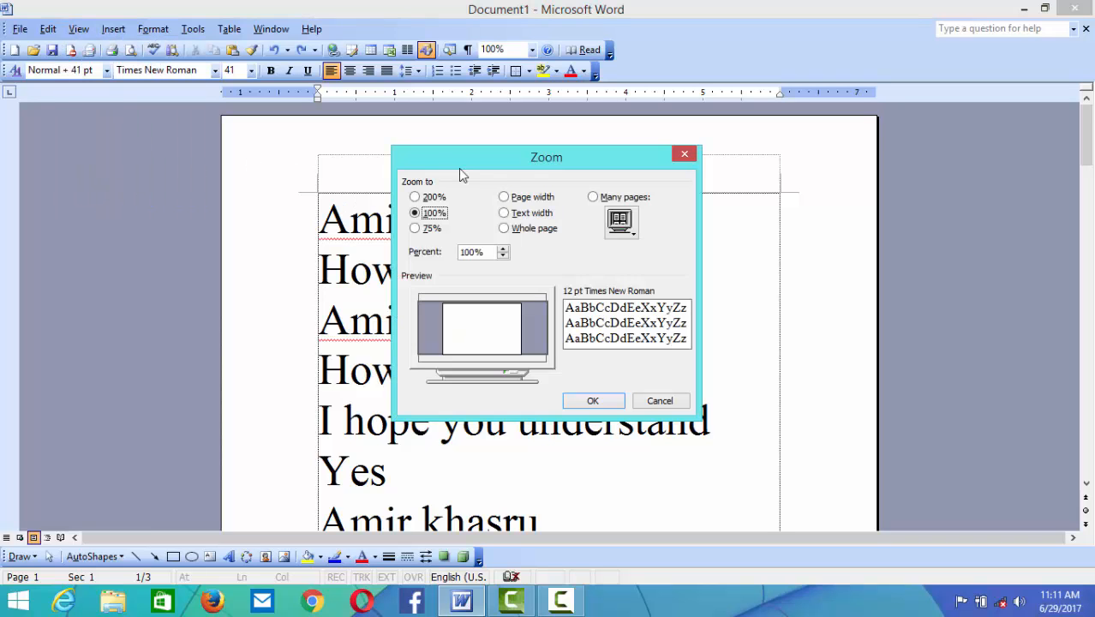
{"action": "left_click_drag", "start_coordinate": [462, 167], "coordinate": [480, 189]}
{"action": "left_click", "coordinate": [433, 219]}
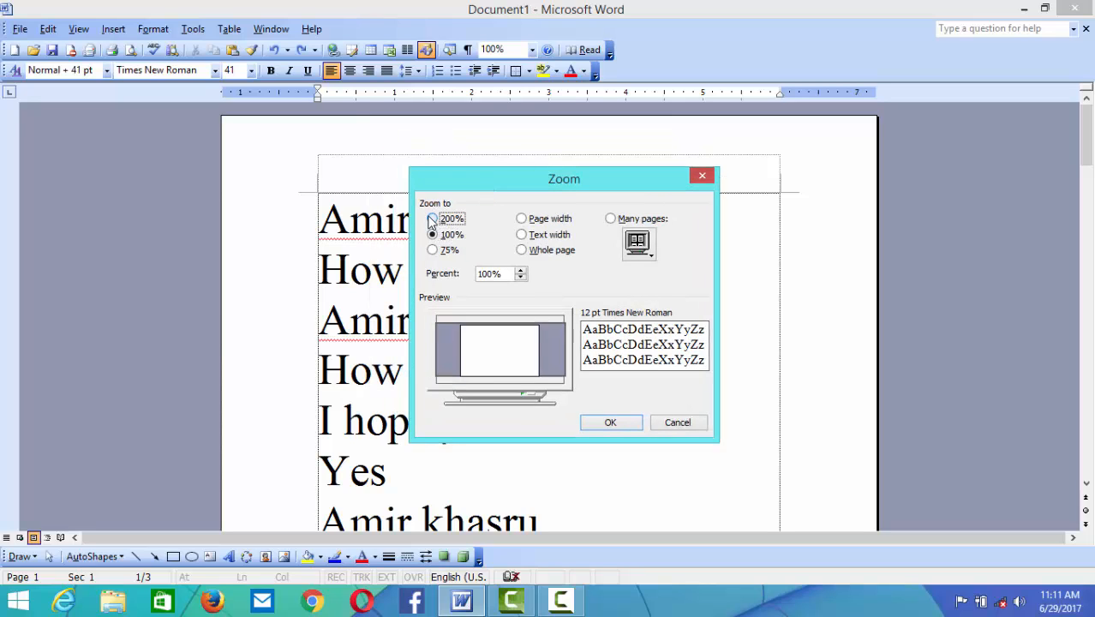
{"action": "left_click", "coordinate": [433, 234]}
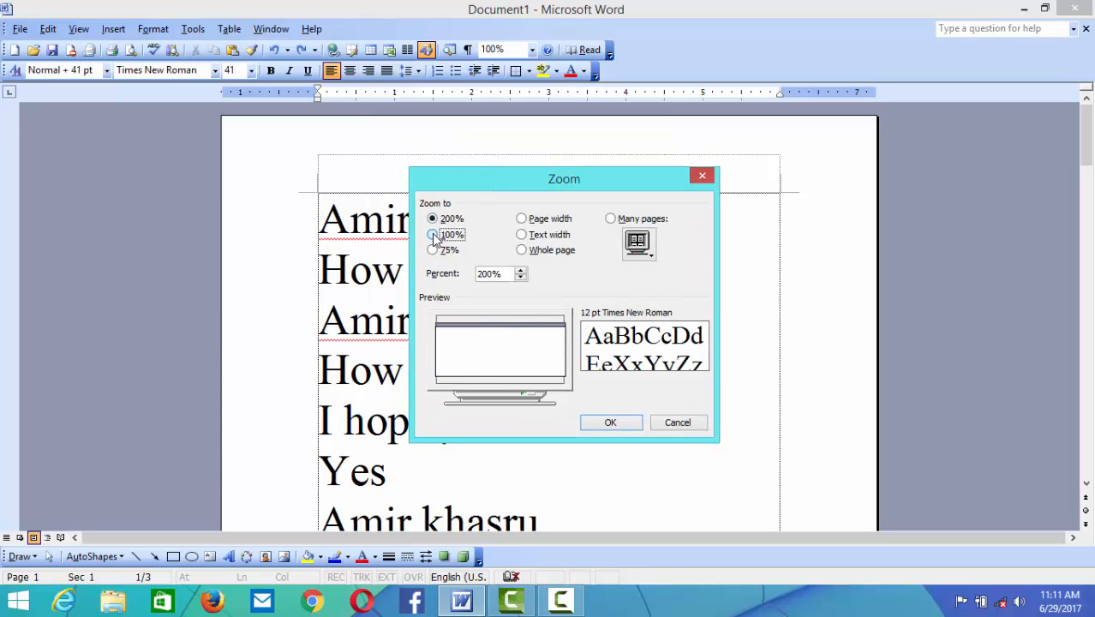
{"action": "left_click", "coordinate": [434, 251]}
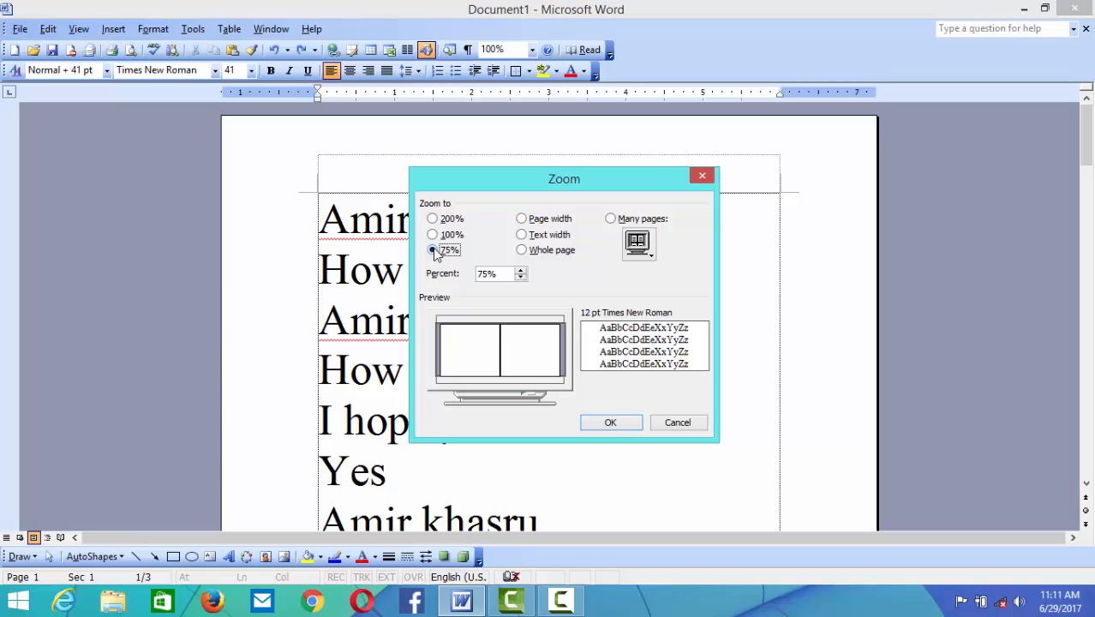
{"action": "left_click", "coordinate": [454, 235]}
{"action": "left_click", "coordinate": [611, 422]}
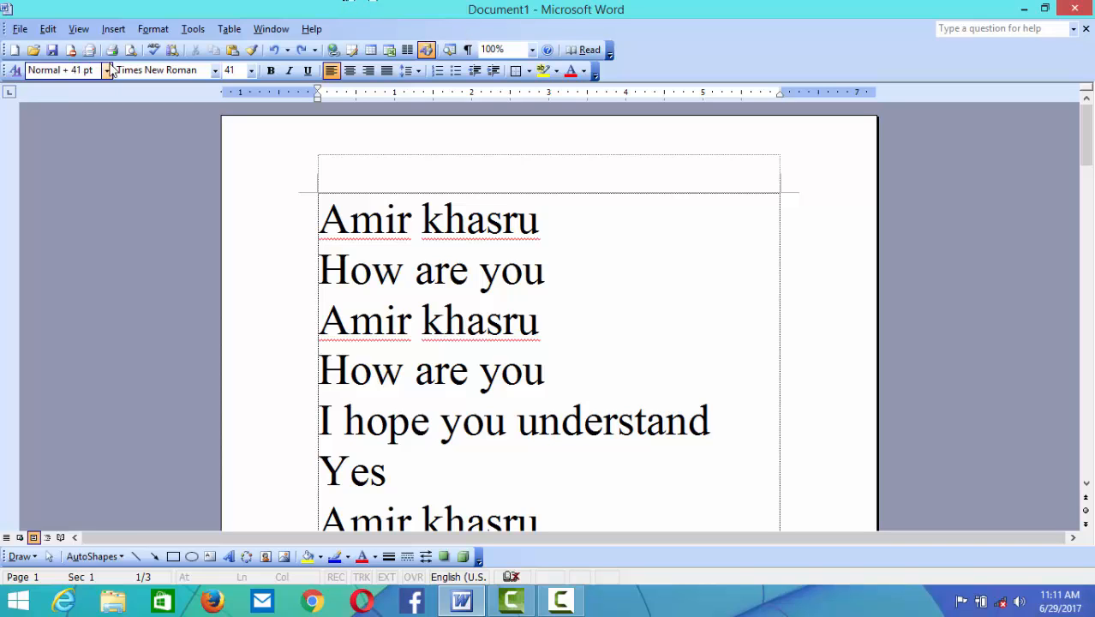
- Set the document zoom to 200% through View > Zoom
{"action": "left_click", "coordinate": [79, 29]}
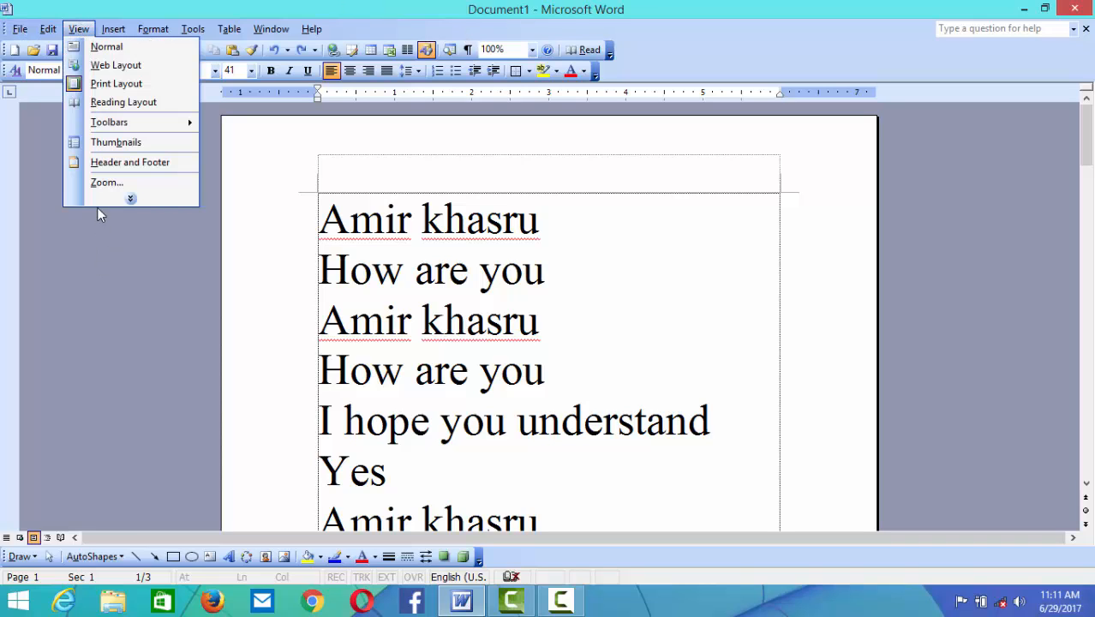
{"action": "left_click", "coordinate": [107, 182]}
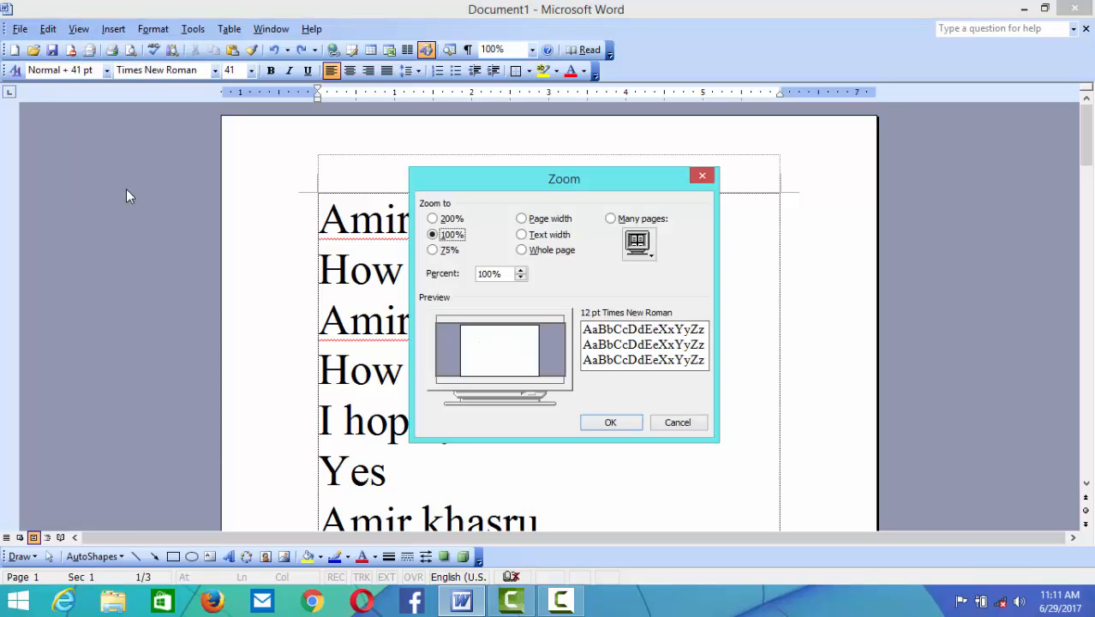
{"action": "left_click", "coordinate": [447, 220]}
{"action": "left_click", "coordinate": [610, 423]}
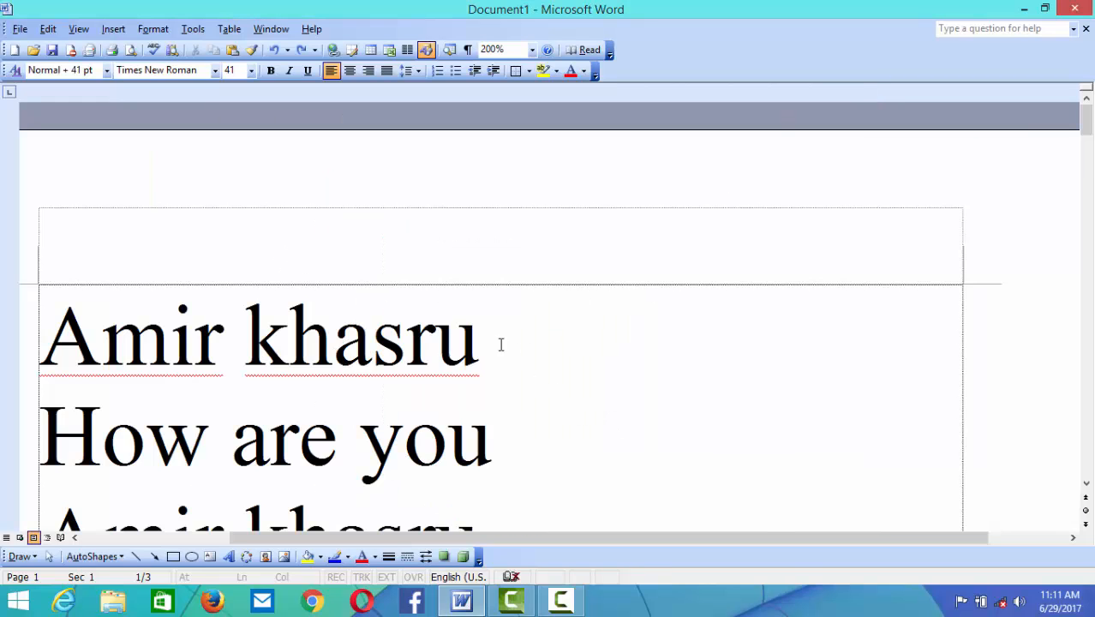
- Switch the toolbar zoom to 150%, 100%, 75%, and finally back to 100%
{"action": "scroll", "coordinate": [529, 413], "scroll_direction": "down", "scroll_amount": 3}
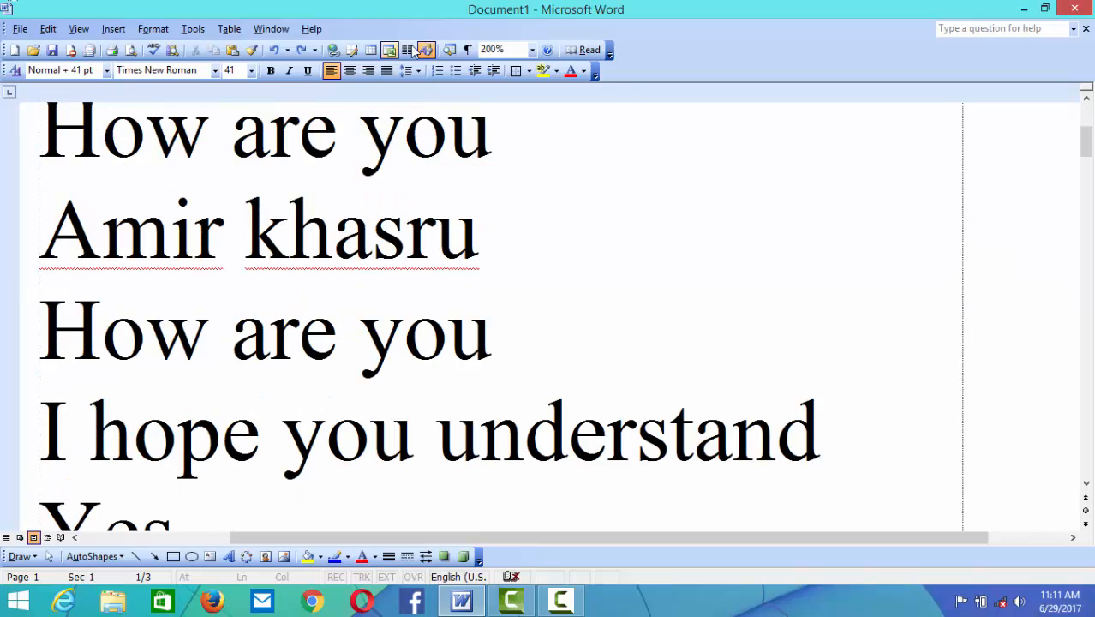
{"action": "left_click", "coordinate": [531, 50]}
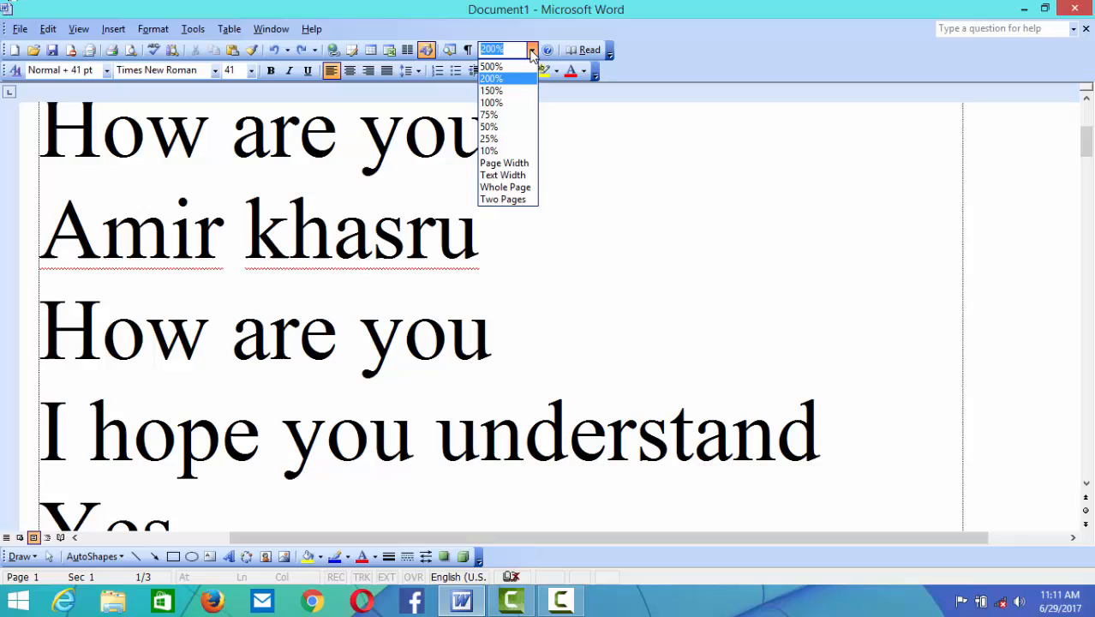
{"action": "left_click", "coordinate": [519, 91]}
{"action": "left_click", "coordinate": [531, 50]}
{"action": "left_click", "coordinate": [509, 101]}
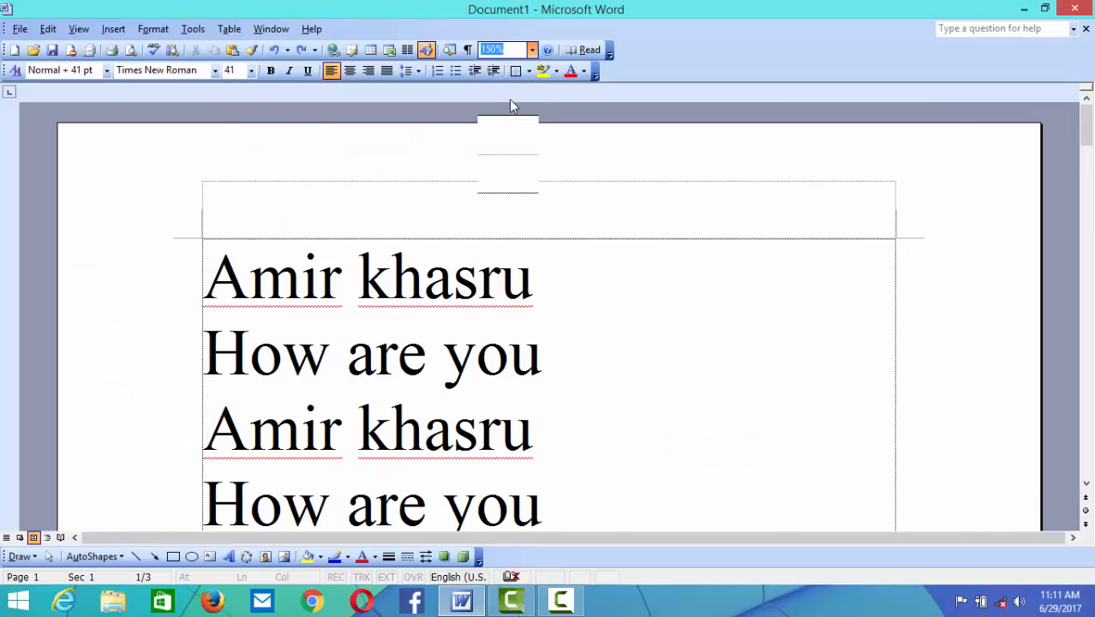
{"action": "left_click", "coordinate": [531, 50]}
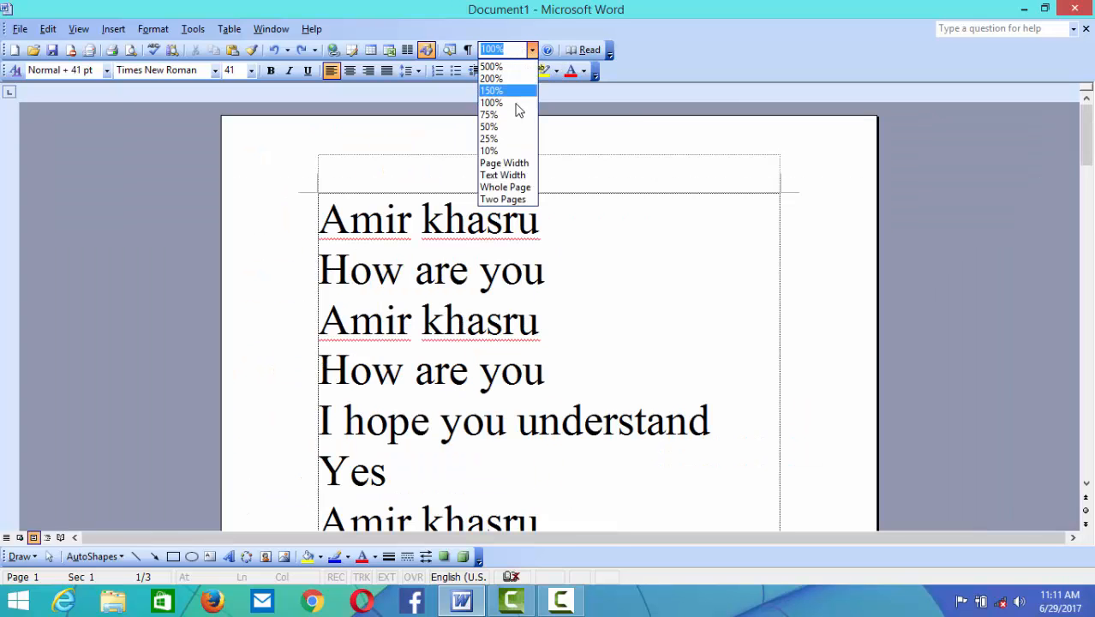
{"action": "left_click", "coordinate": [514, 112]}
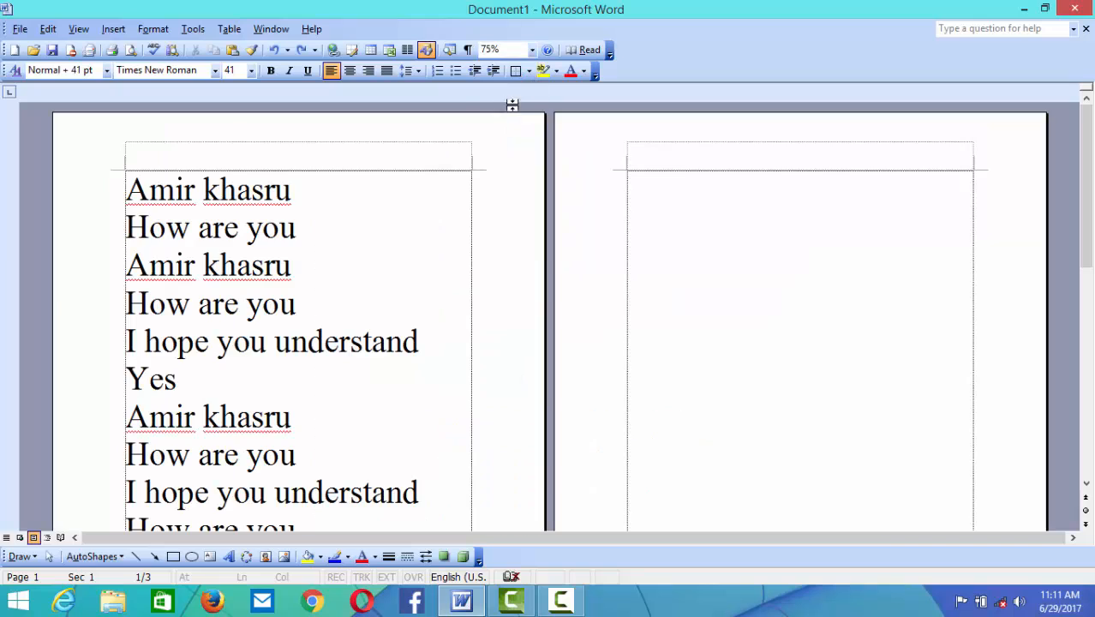
{"action": "left_click", "coordinate": [531, 50]}
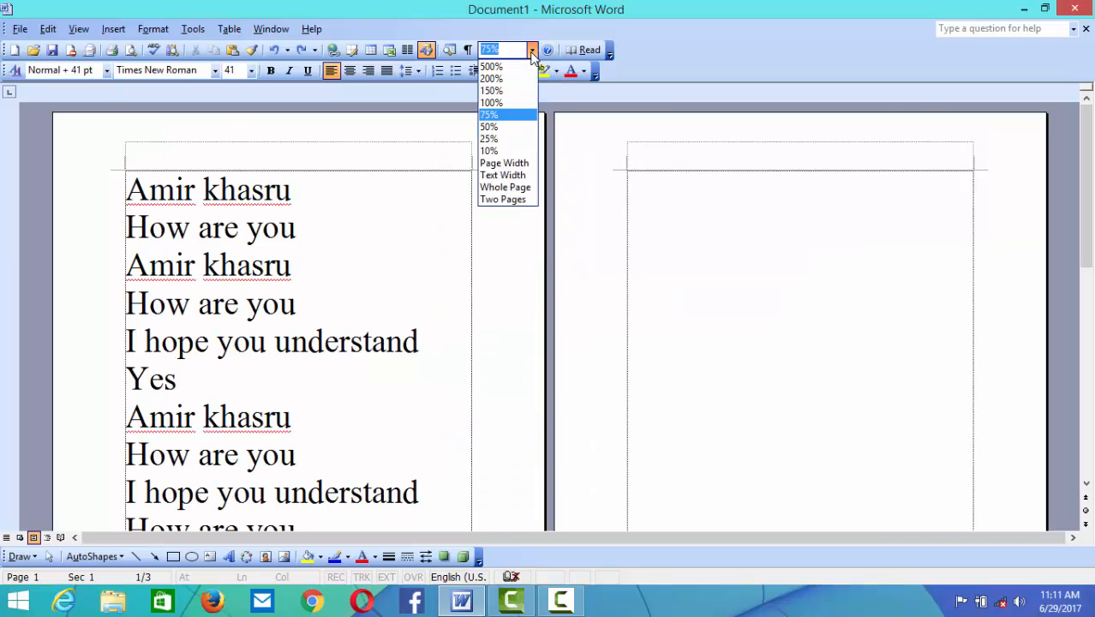
{"action": "left_click", "coordinate": [520, 102]}
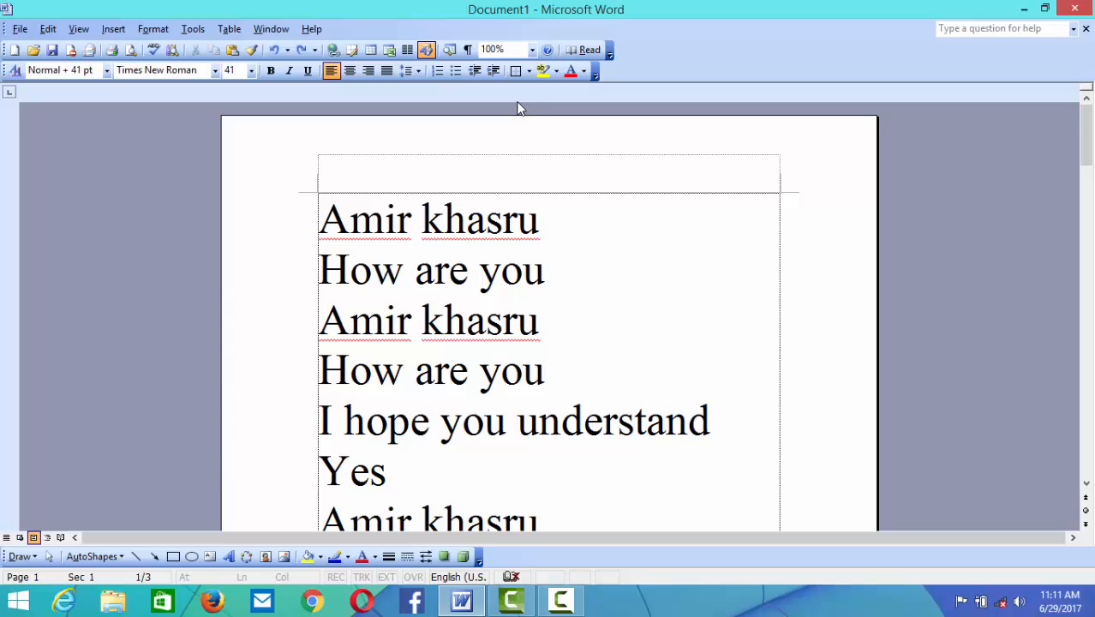
{"action": "left_click", "coordinate": [79, 31]}
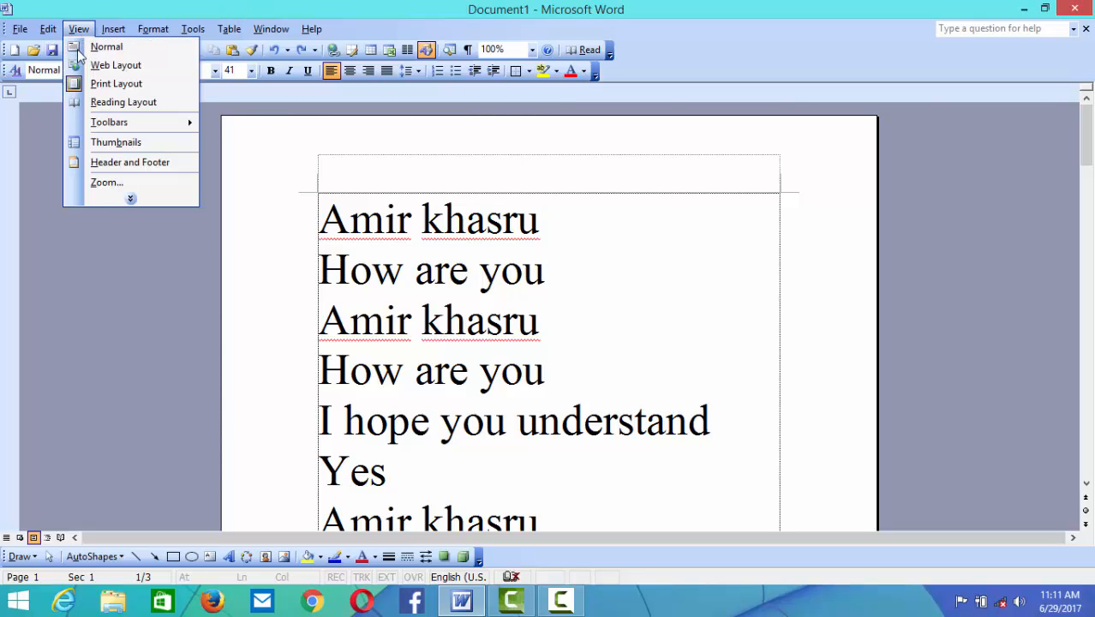
{"action": "left_click", "coordinate": [134, 198]}
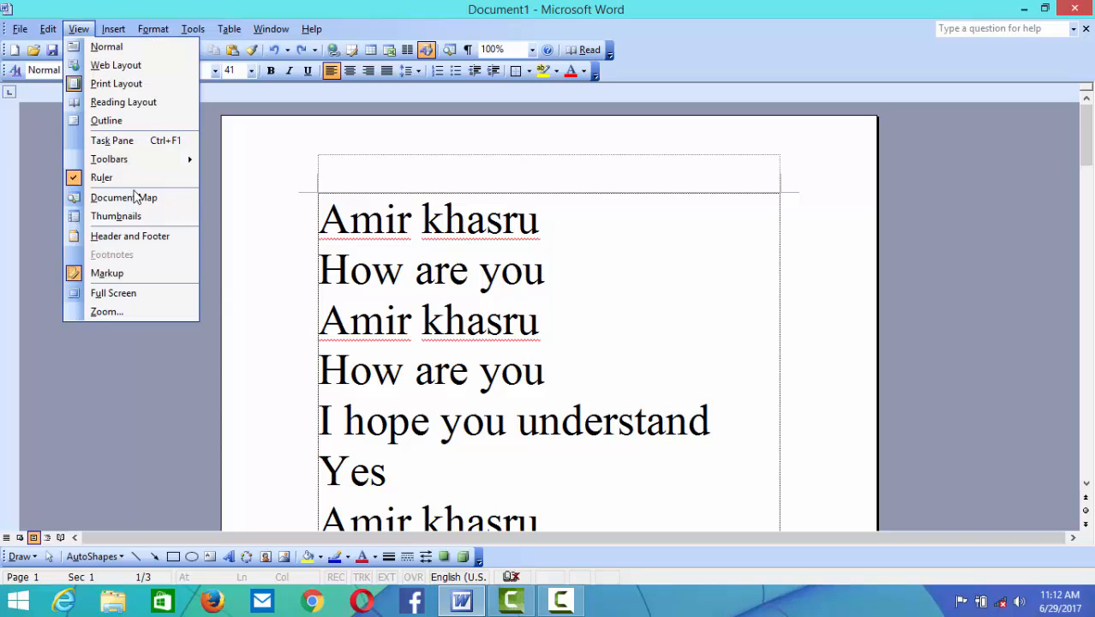
{"action": "left_click", "coordinate": [134, 293]}
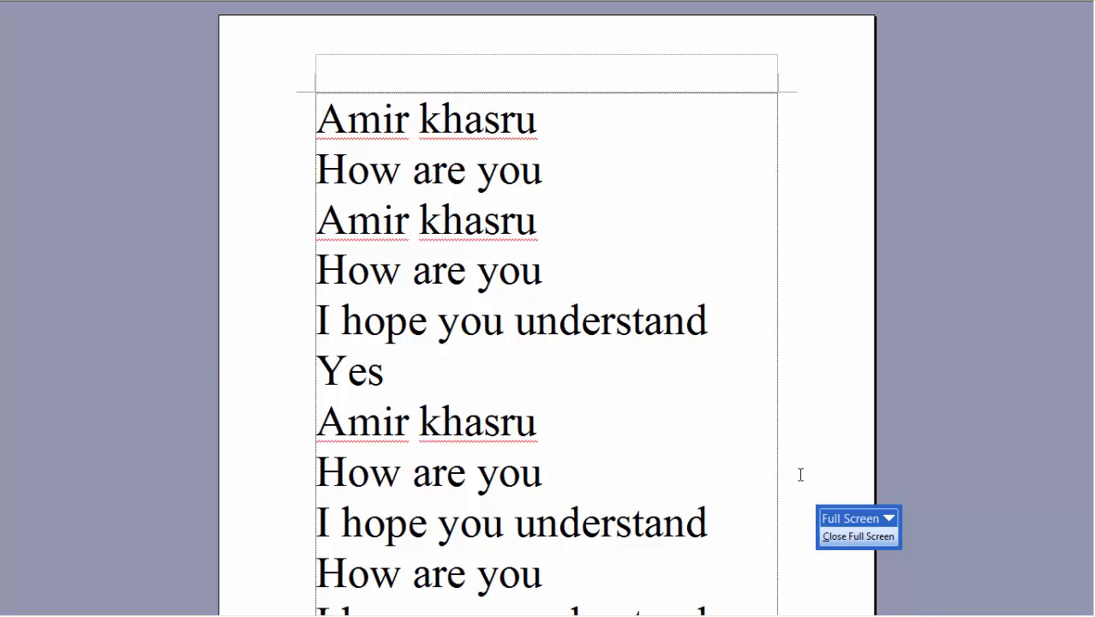
{"action": "left_click", "coordinate": [857, 537]}
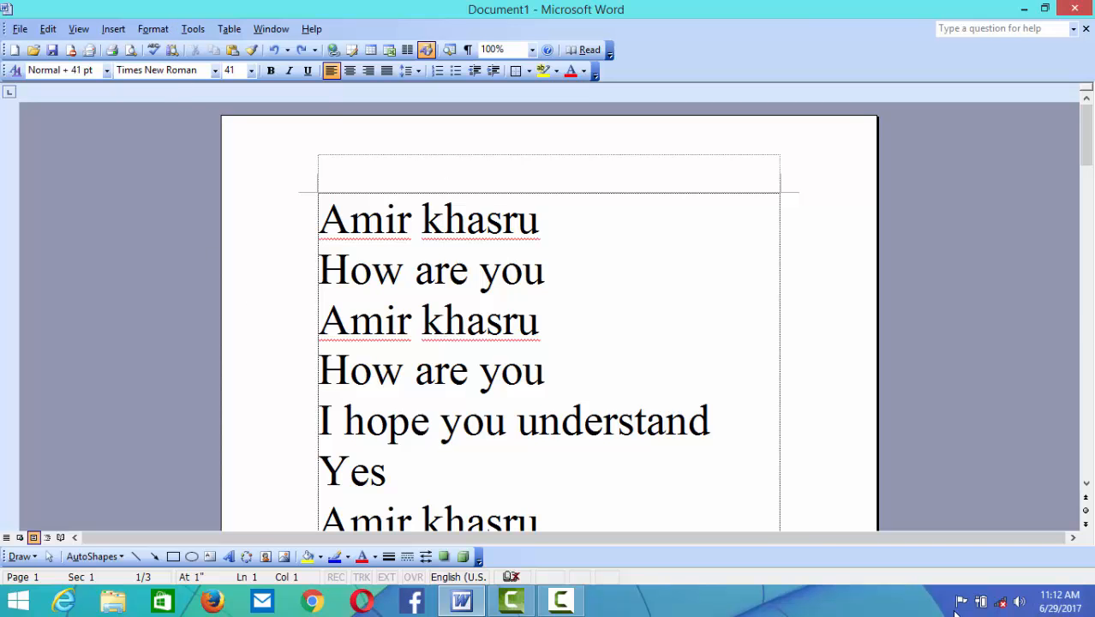
{"action": "left_click", "coordinate": [562, 600]}
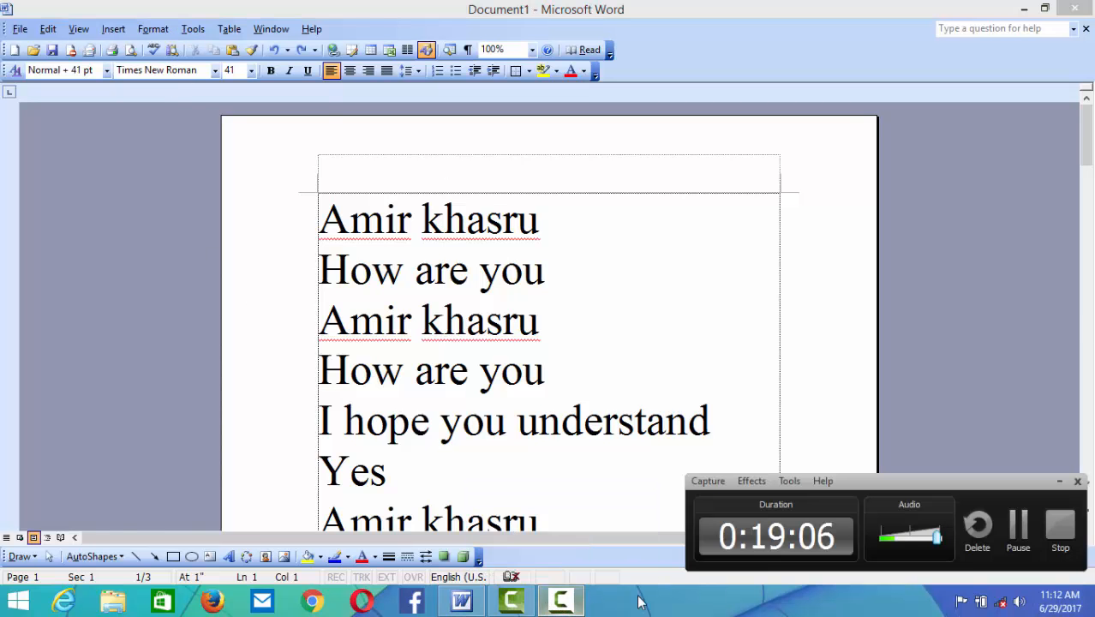
{"action": "left_click", "coordinate": [1060, 527]}
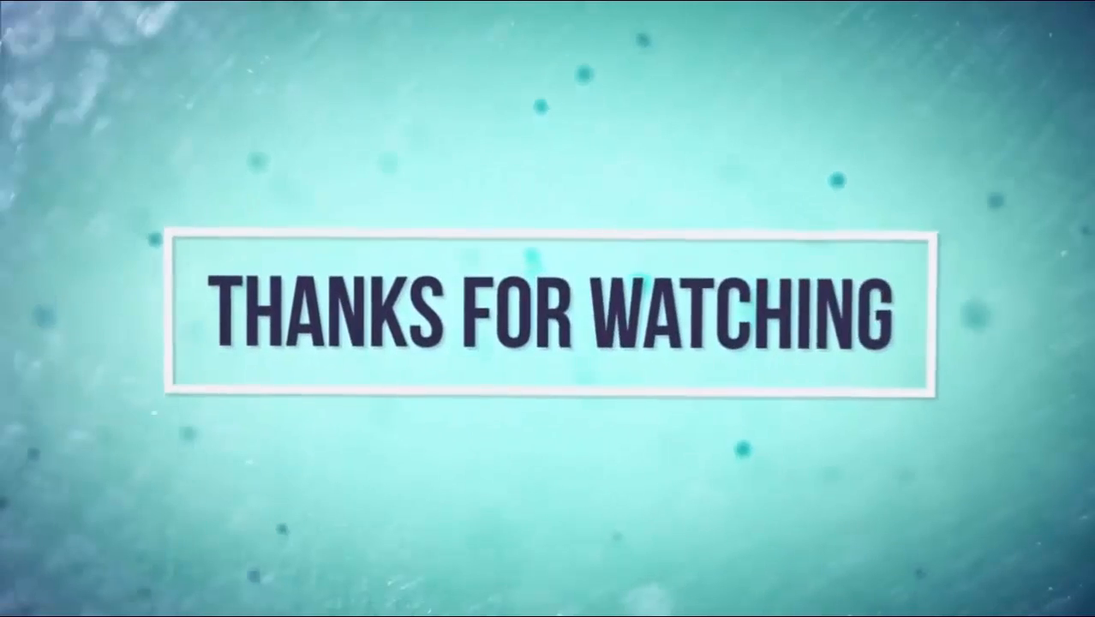